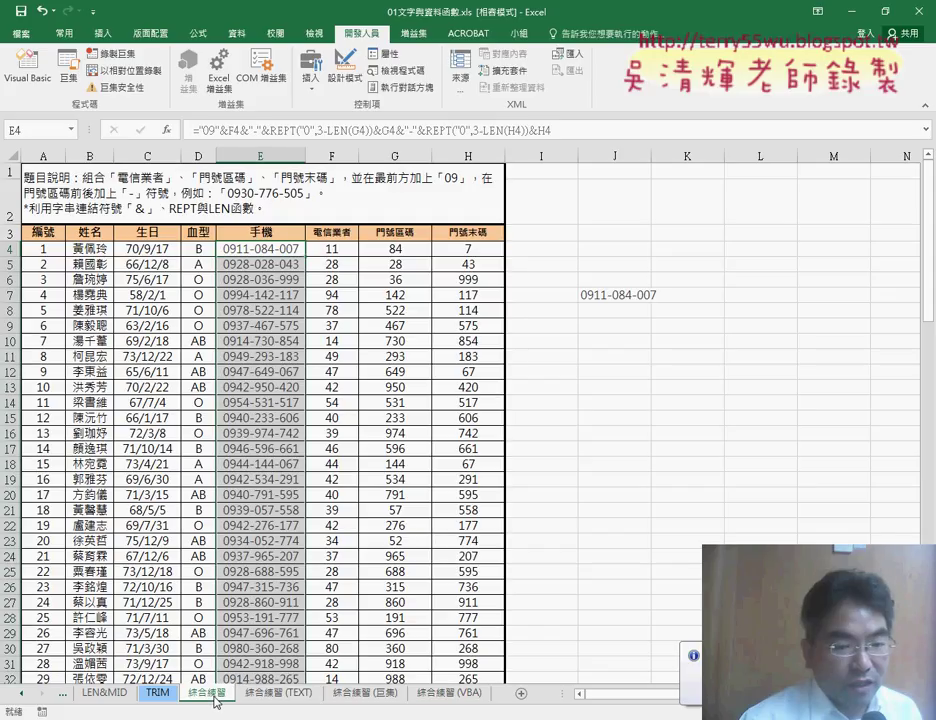
- Browse the 綜合練習 (TEXT) and (巨集) sheets, test the clear and rebuild buttons, then go to 綜合練習 (VBA)
click(262, 254)
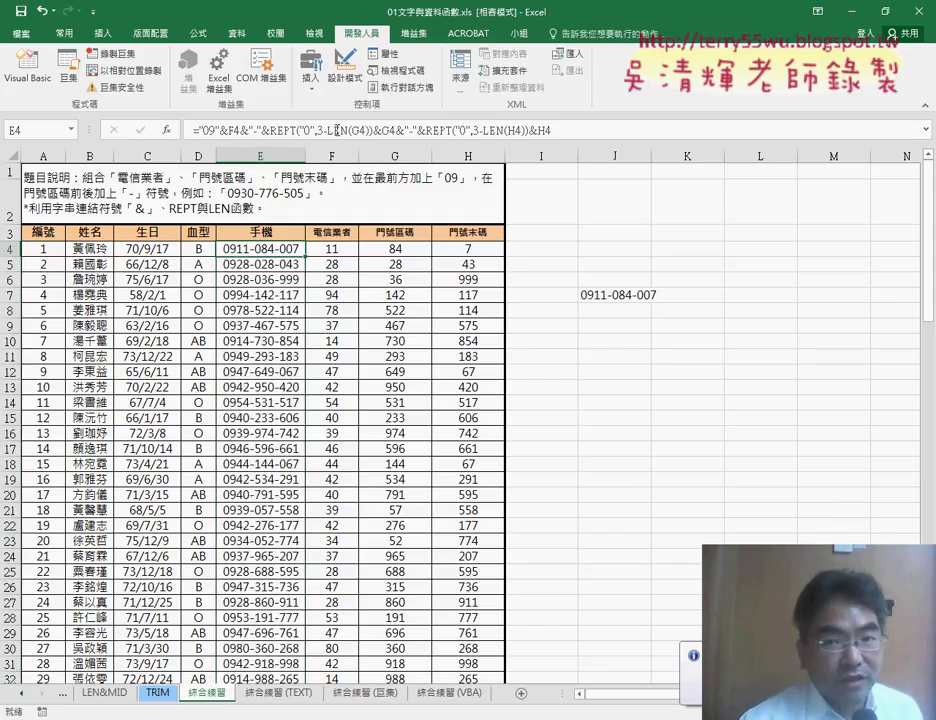
click(280, 693)
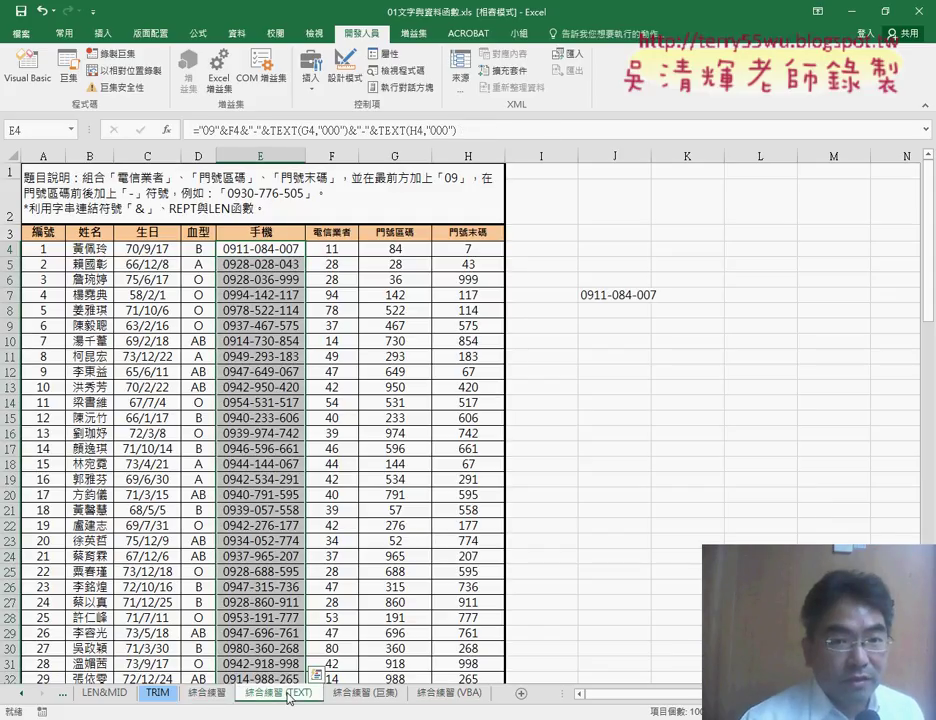
click(372, 693)
click(650, 306)
click(602, 258)
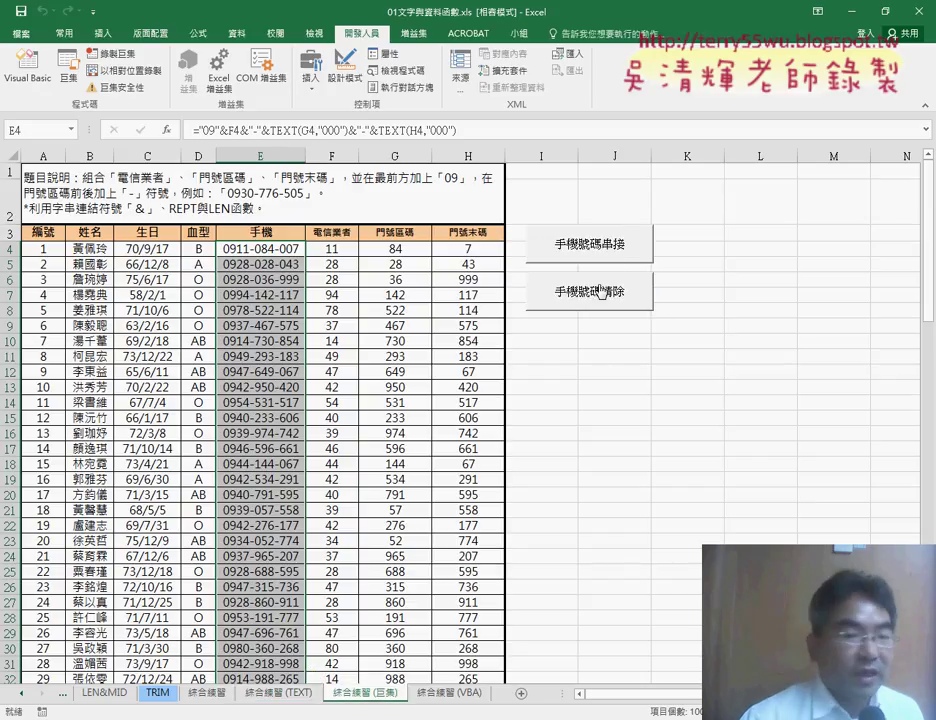
click(452, 700)
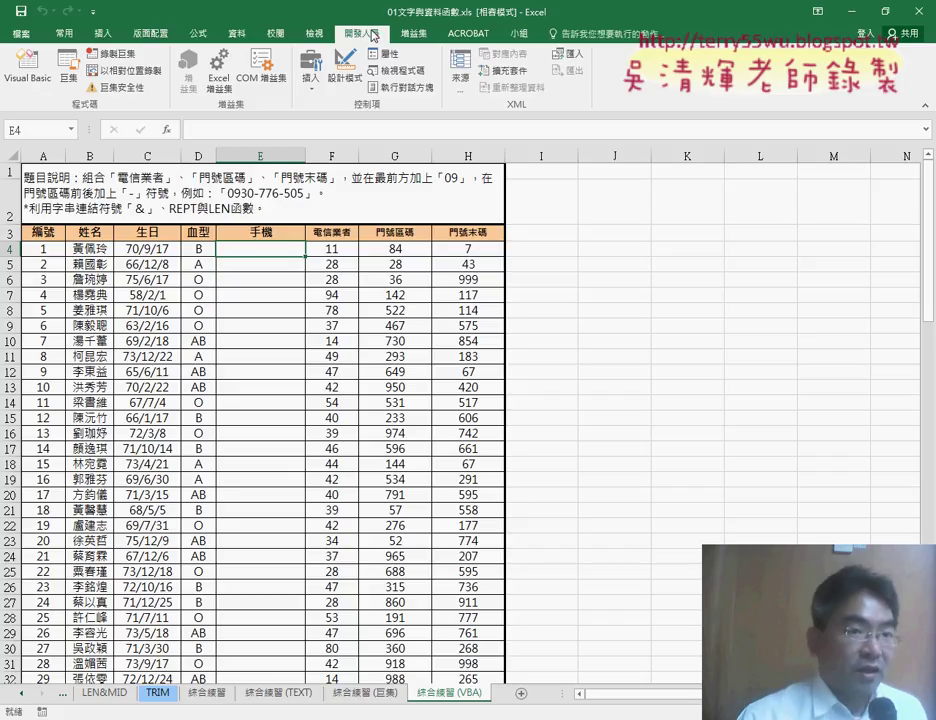
- Open the Visual Basic editor beside the sheet, resize its panes, and select all of Module1's code
click(27, 80)
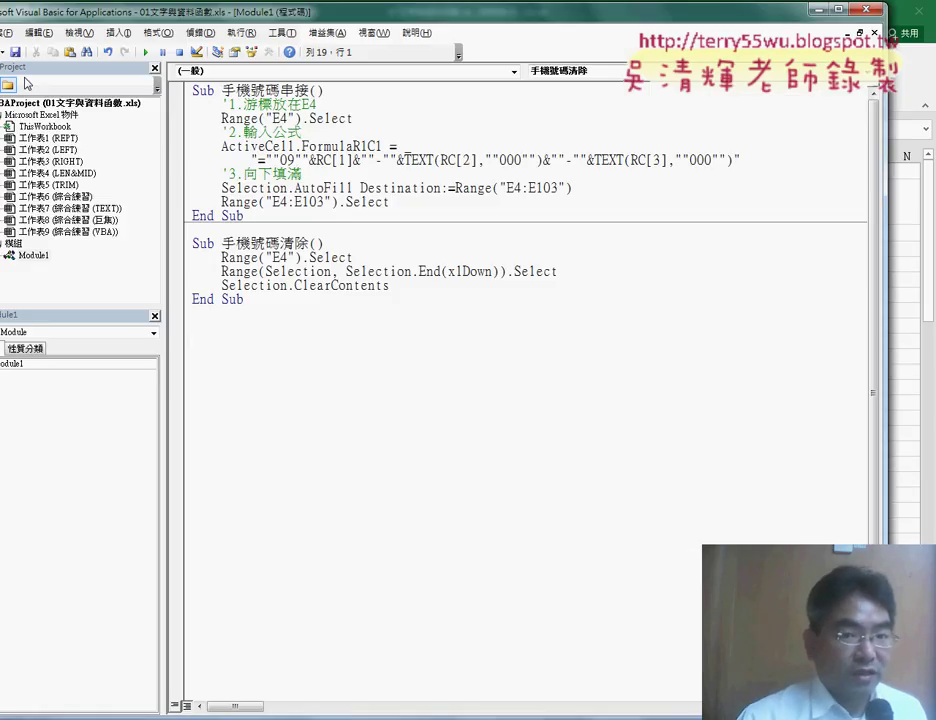
drag(52, 14, 248, 150)
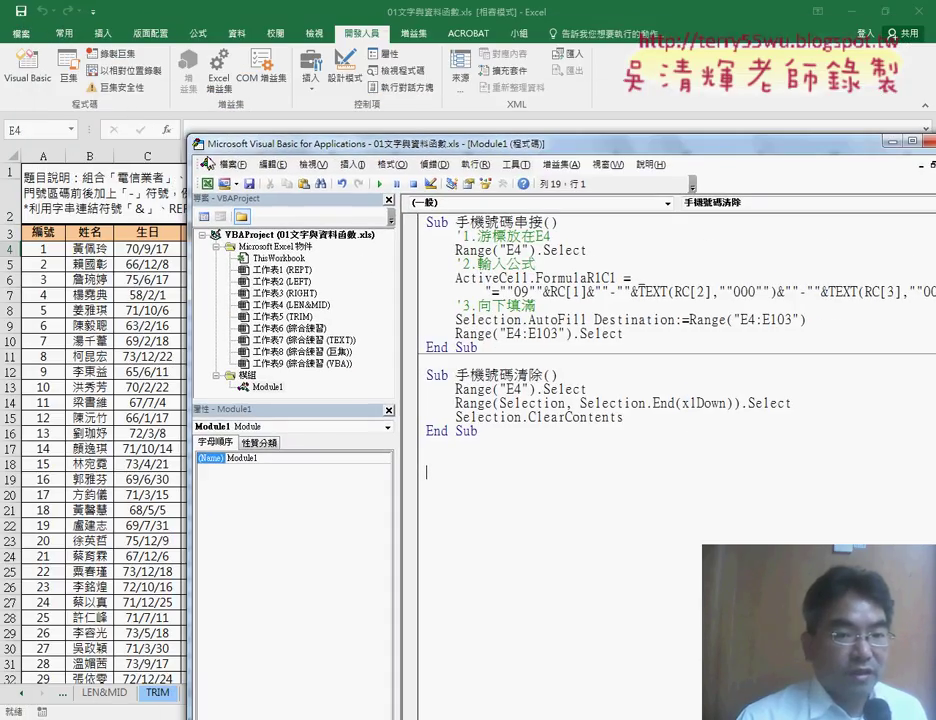
drag(404, 296, 337, 296)
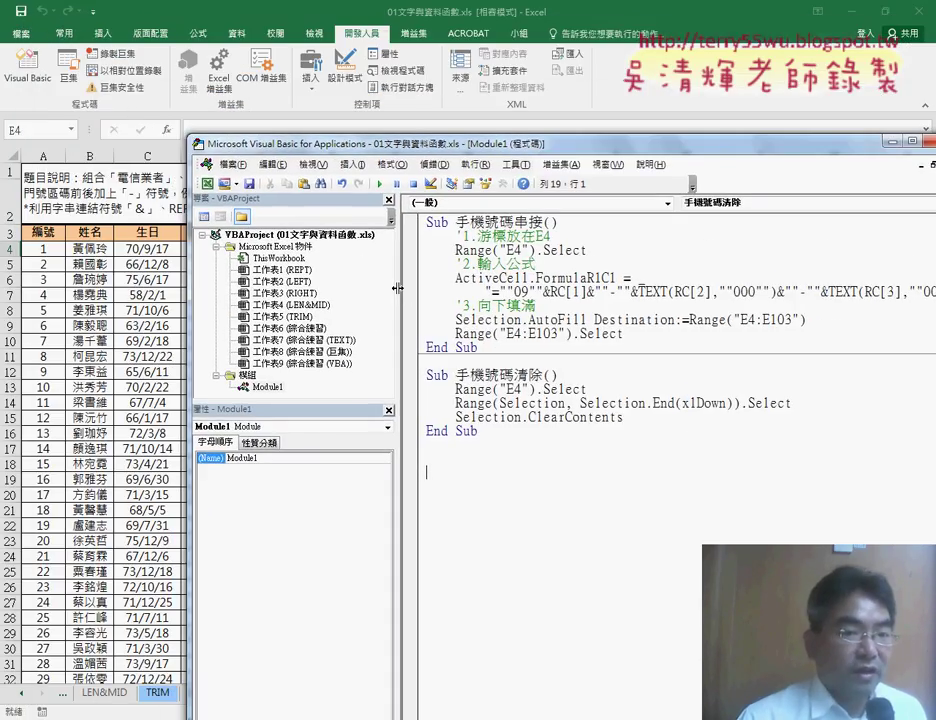
drag(285, 150, 243, 83)
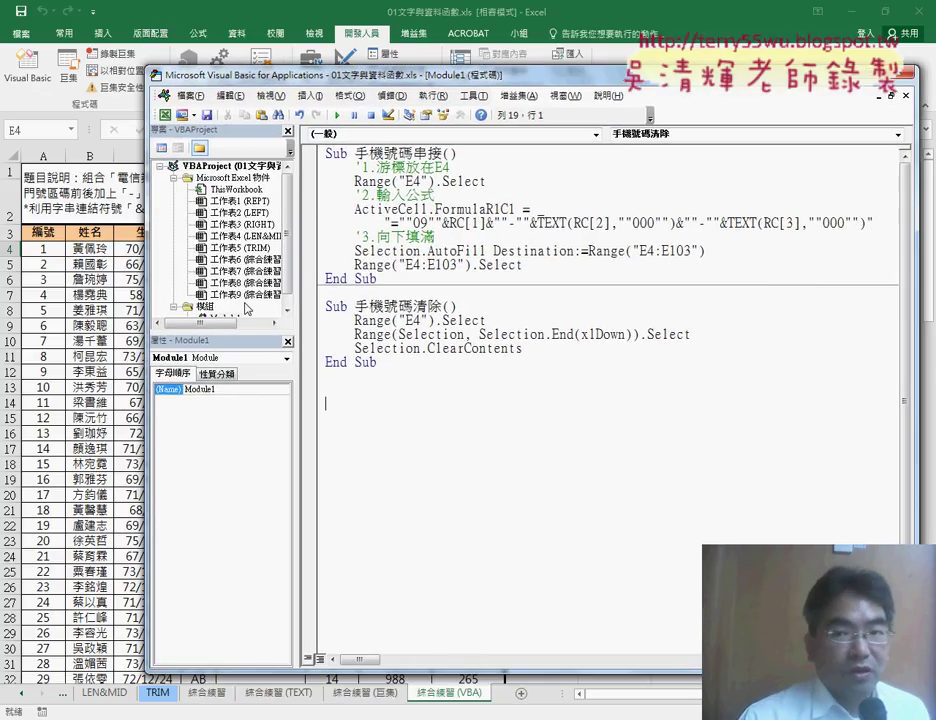
mouse_move(233, 338)
mouse_down()
mouse_move(243, 409)
mouse_move(243, 372)
mouse_up()
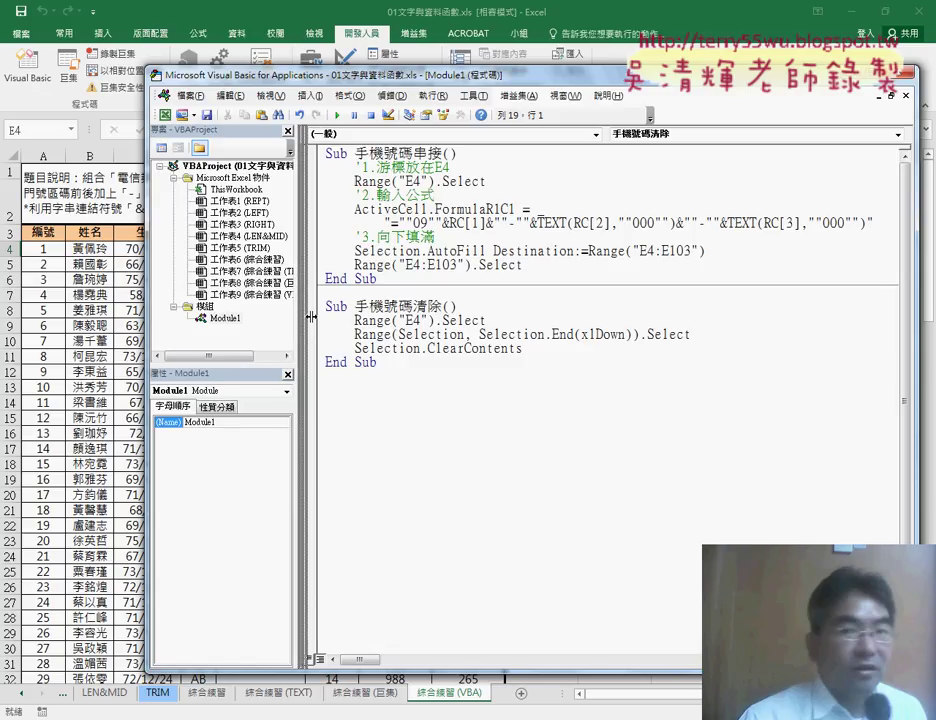
drag(297, 300, 312, 300)
drag(255, 74, 205, 73)
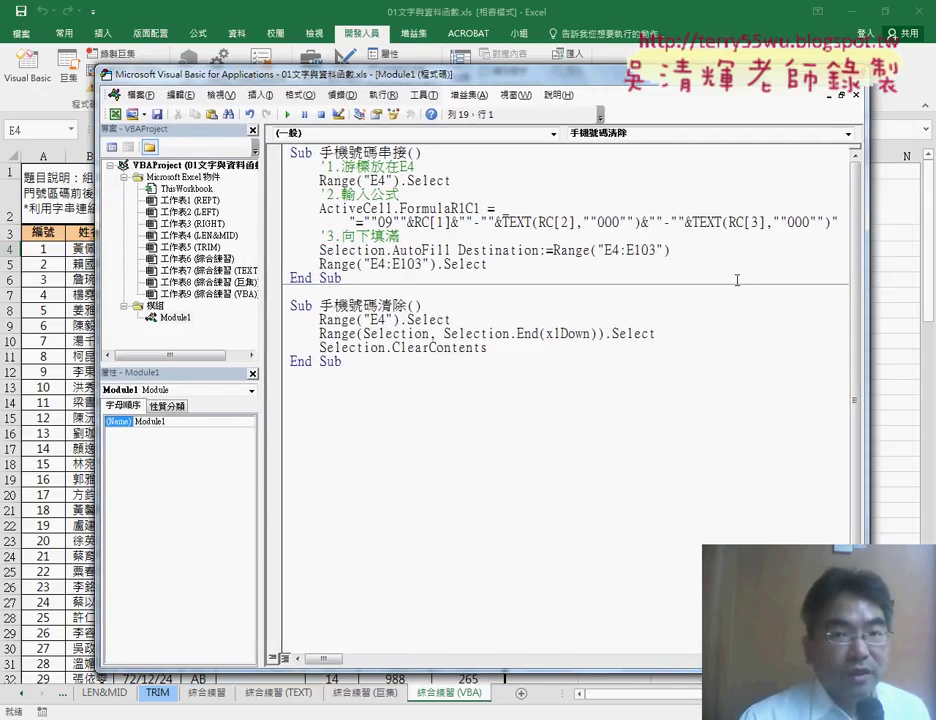
mouse_move(866, 288)
mouse_down()
mouse_move(903, 288)
mouse_move(828, 288)
mouse_up()
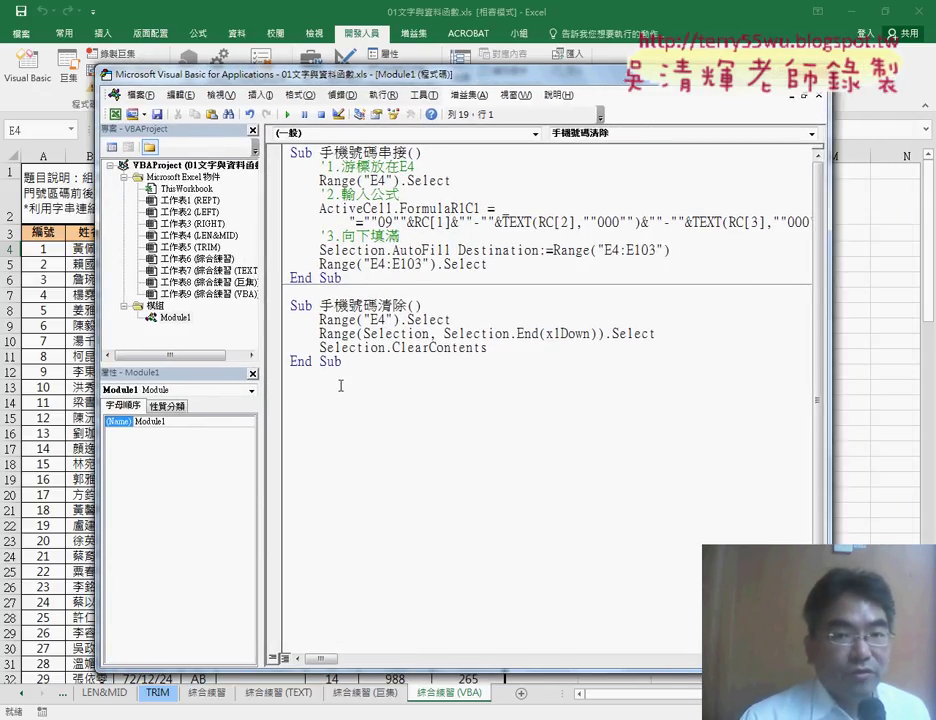
drag(340, 385, 281, 160)
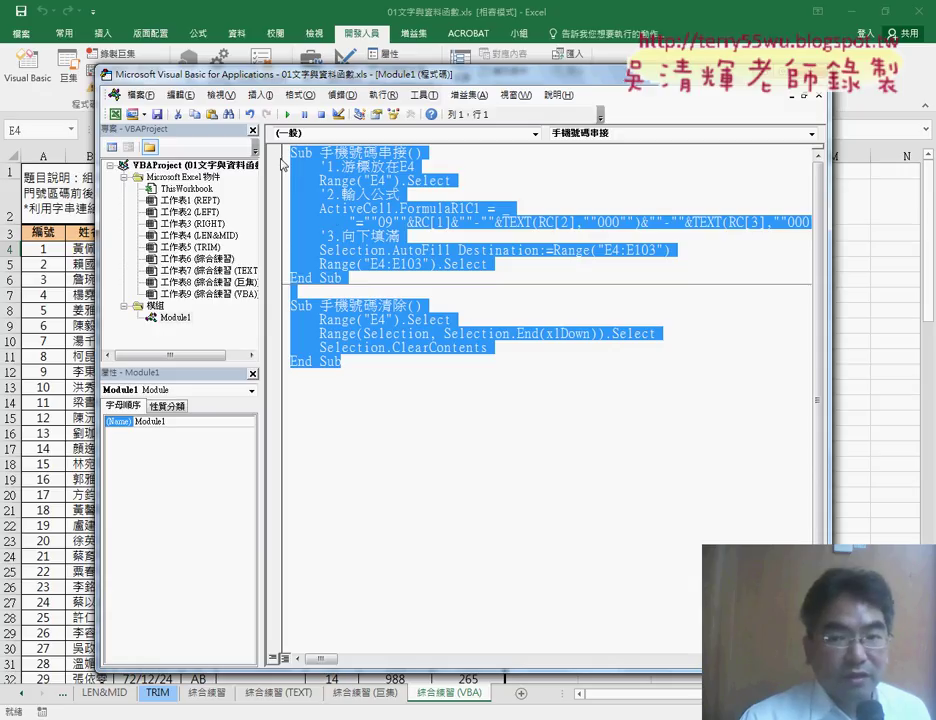
click(422, 97)
click(450, 164)
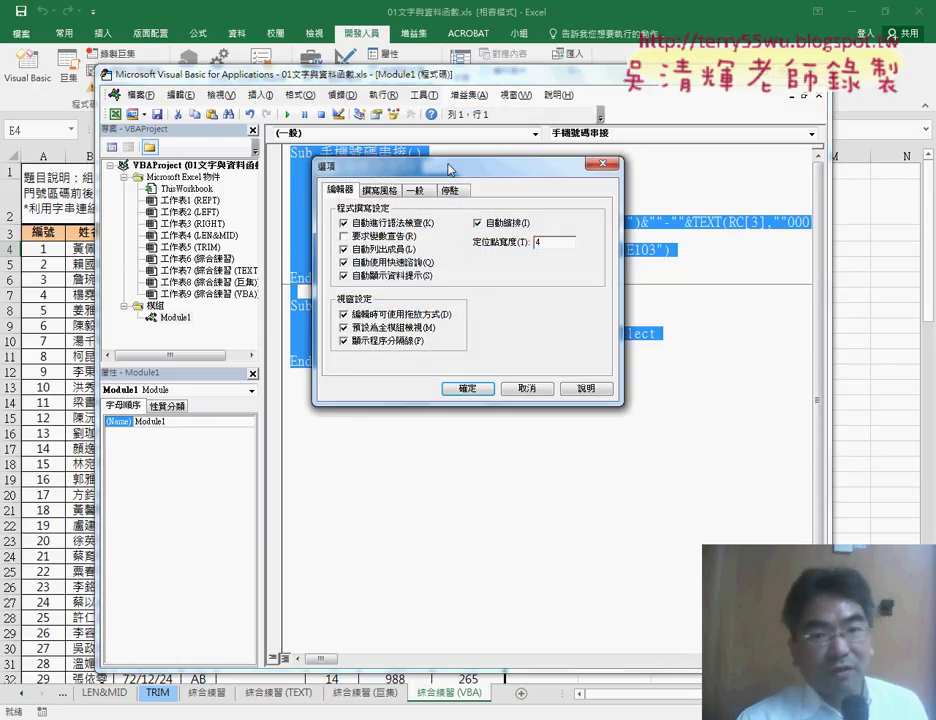
click(378, 190)
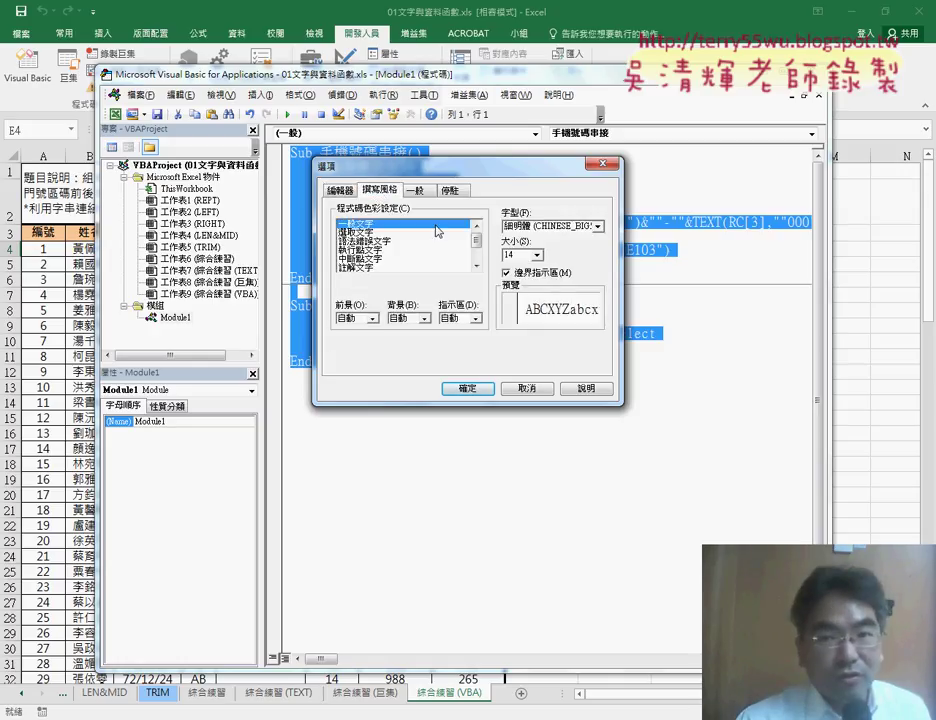
click(537, 255)
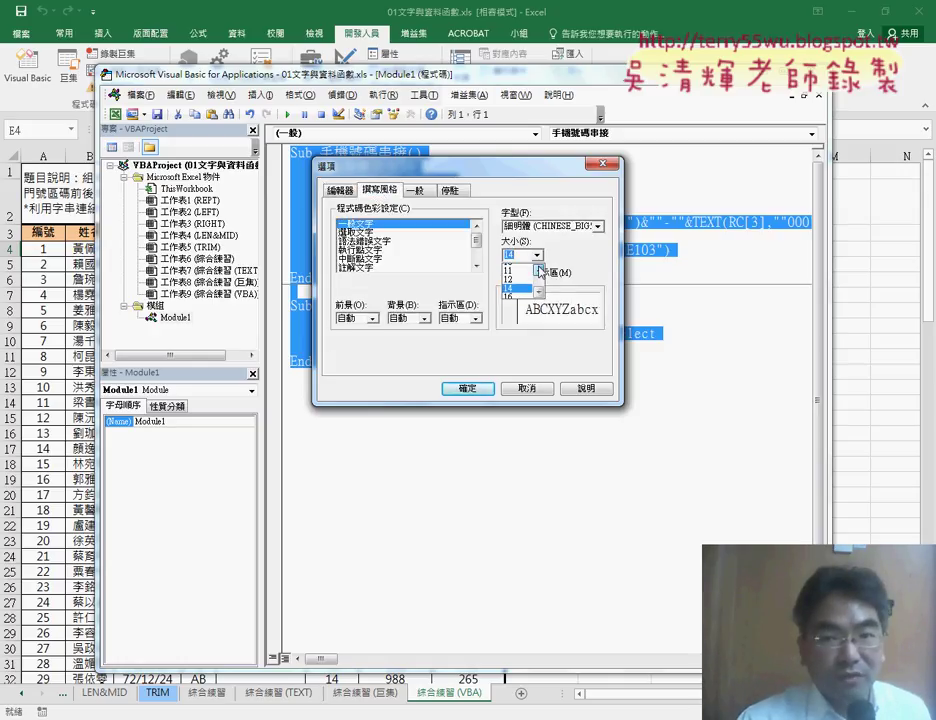
click(538, 269)
click(512, 268)
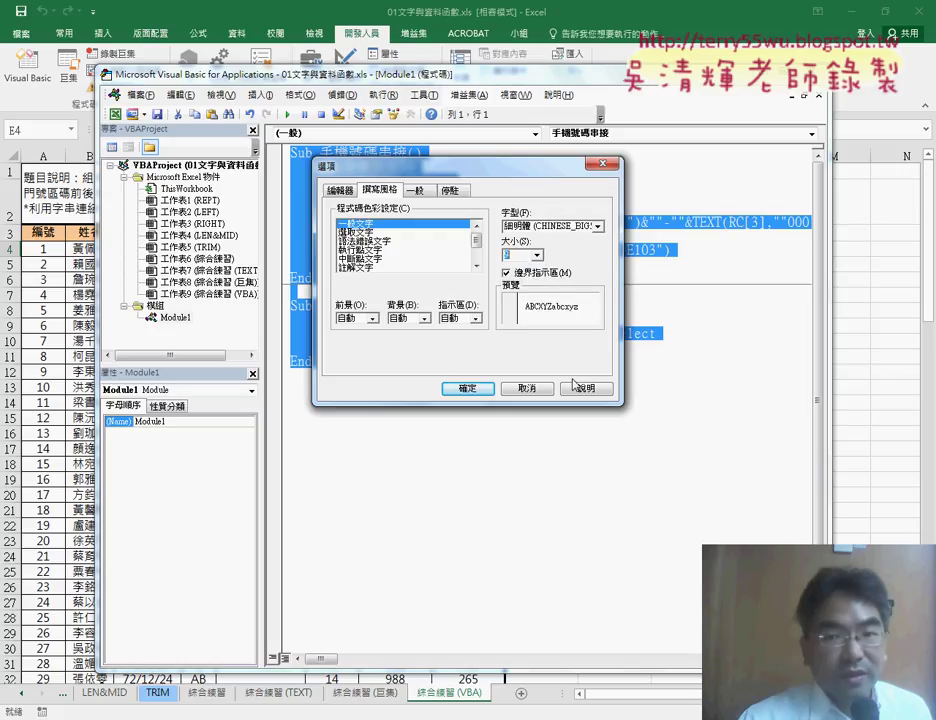
click(490, 389)
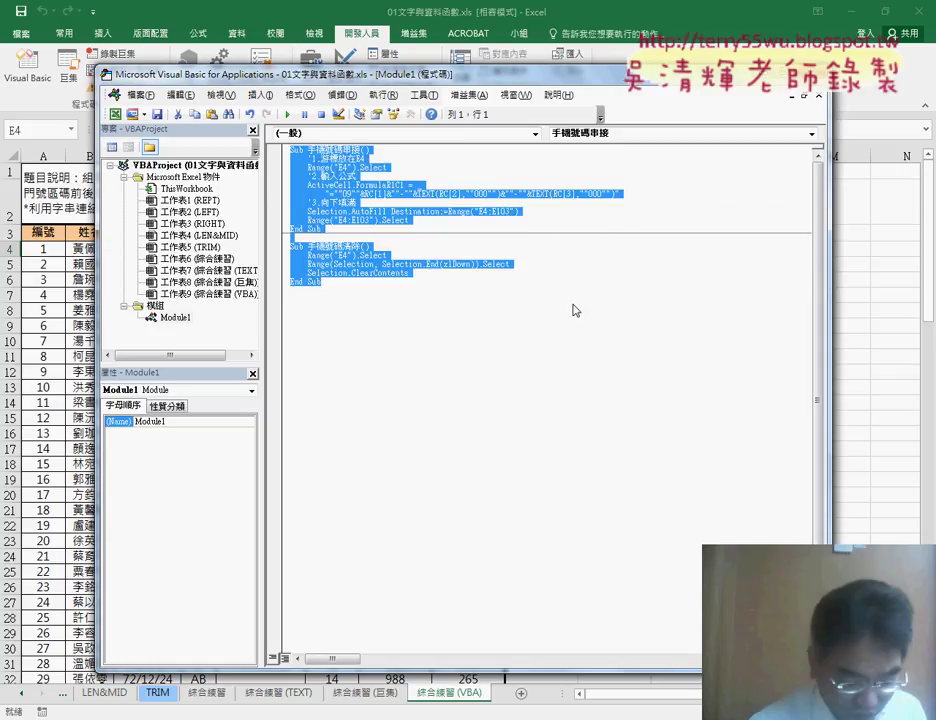
click(423, 95)
click(436, 168)
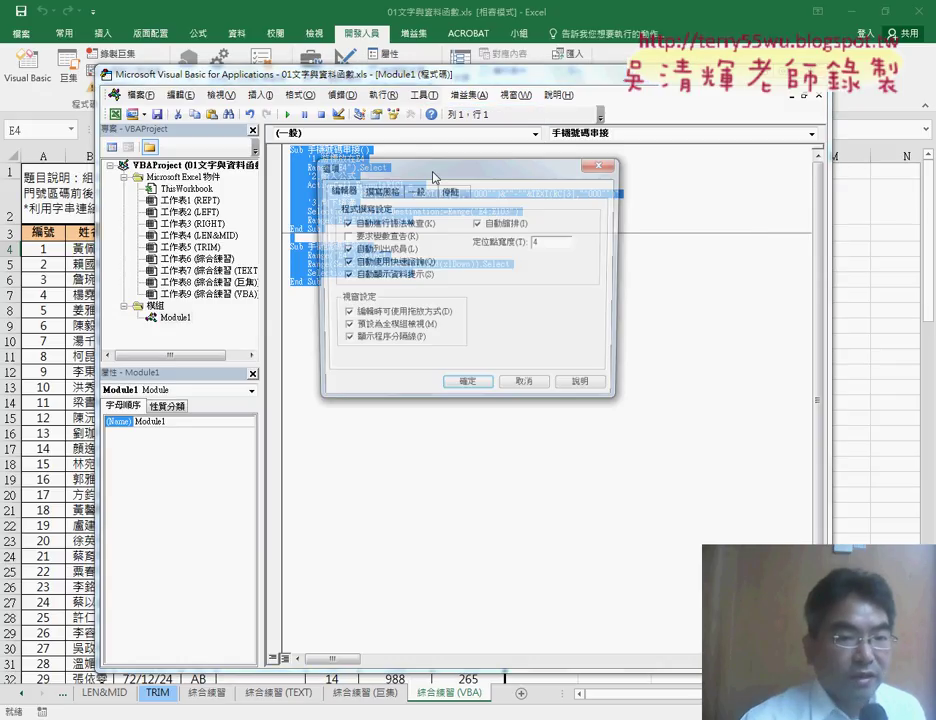
click(380, 190)
click(538, 256)
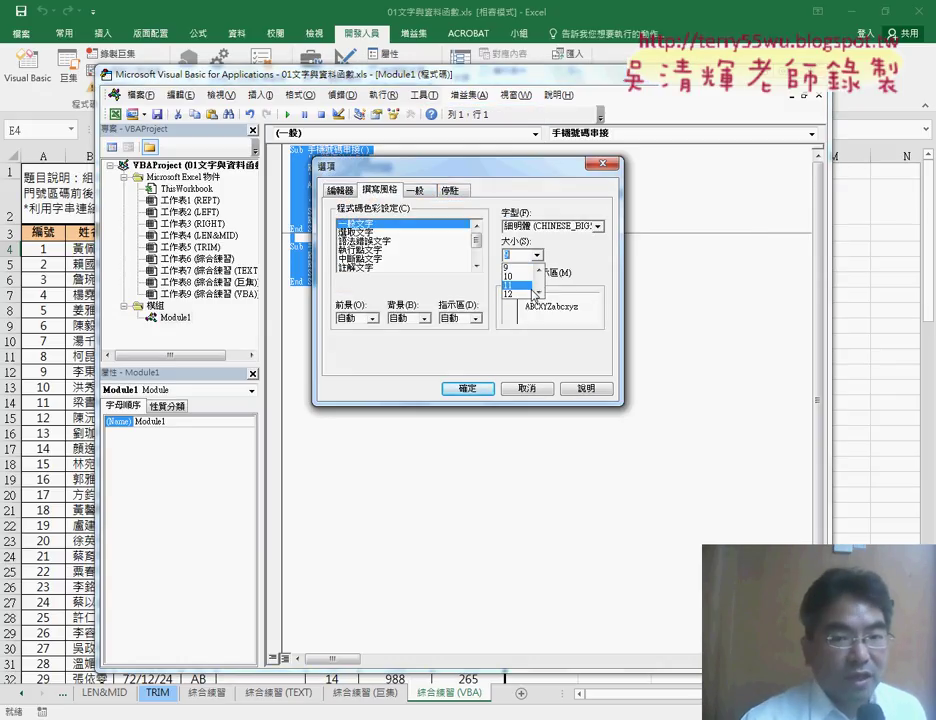
click(522, 300)
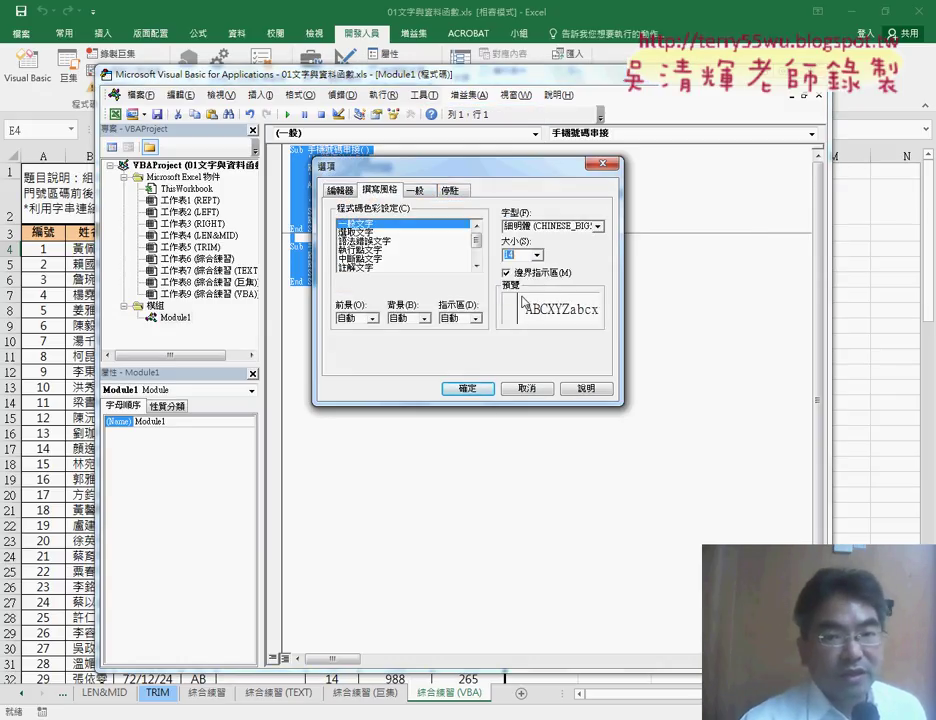
click(478, 390)
click(508, 435)
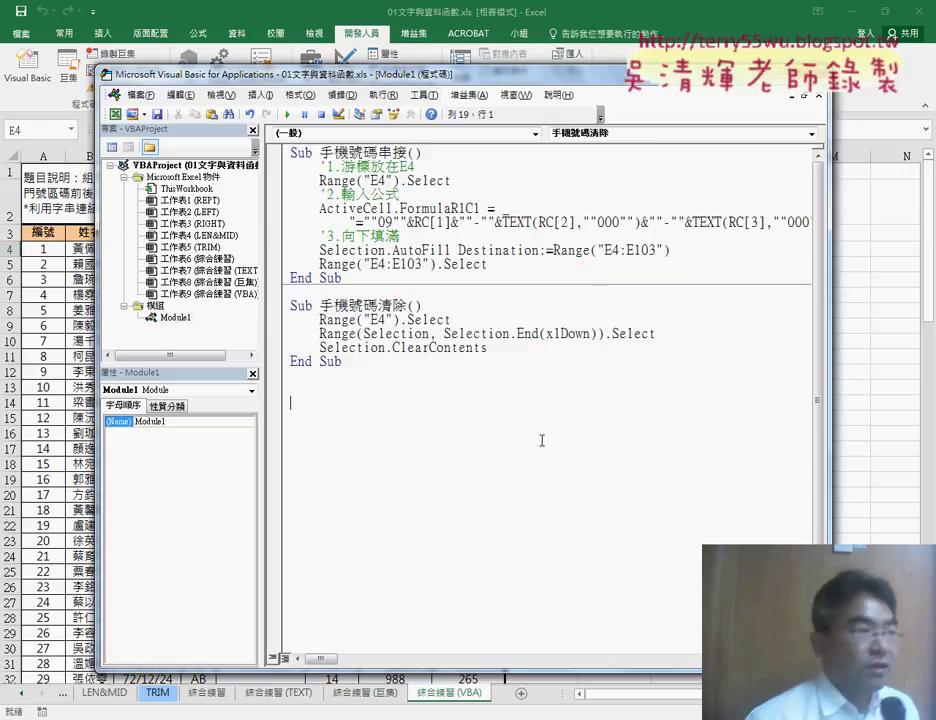
drag(185, 72, 289, 96)
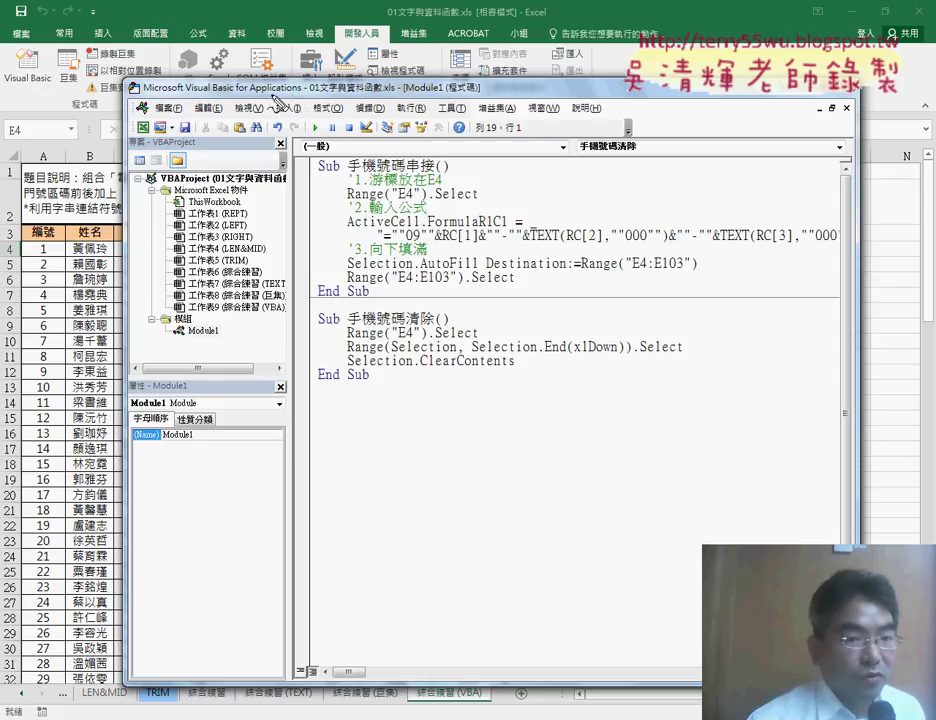
drag(190, 313, 178, 326)
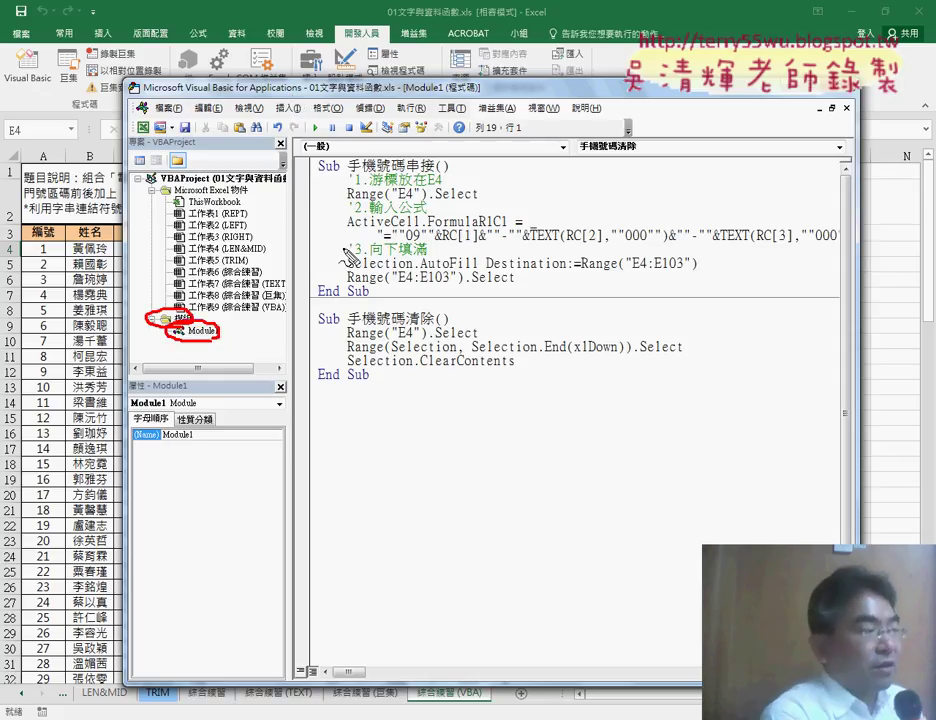
drag(340, 422, 412, 428)
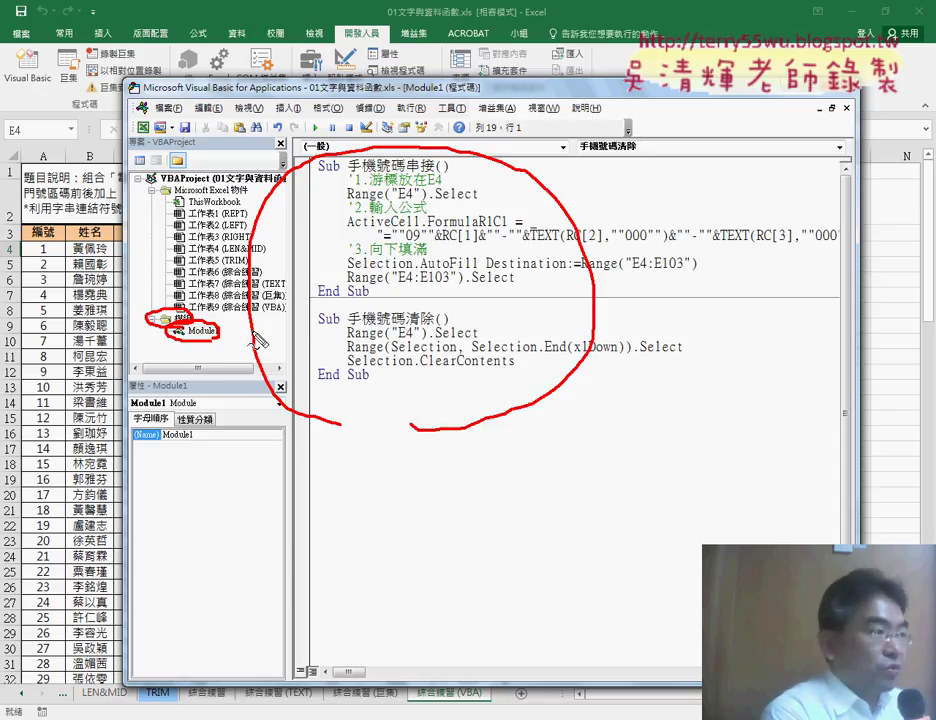
drag(250, 340, 213, 330)
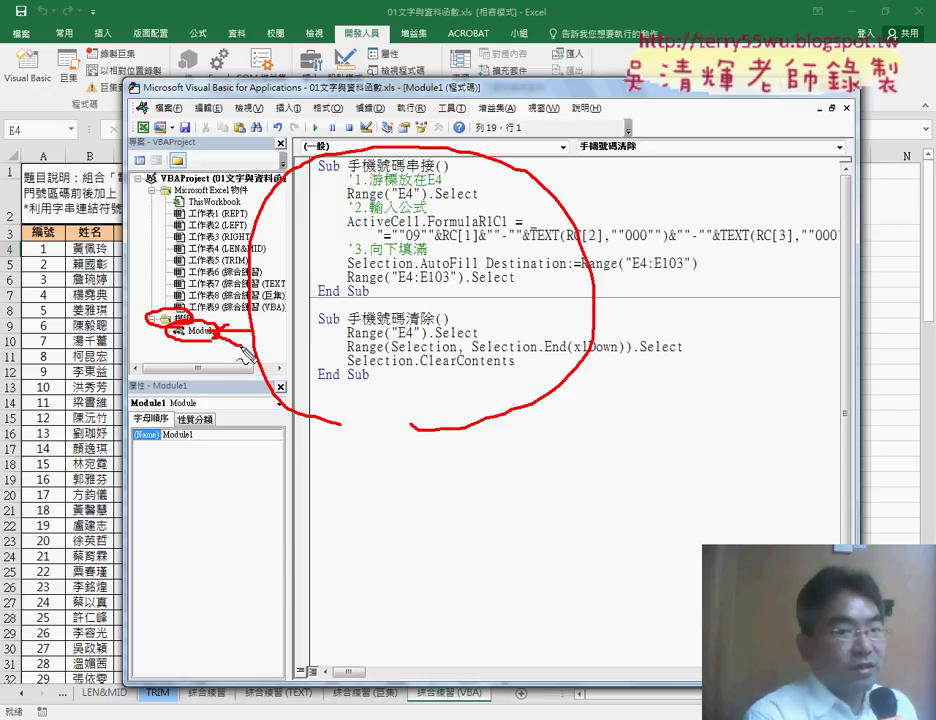
key(Escape)
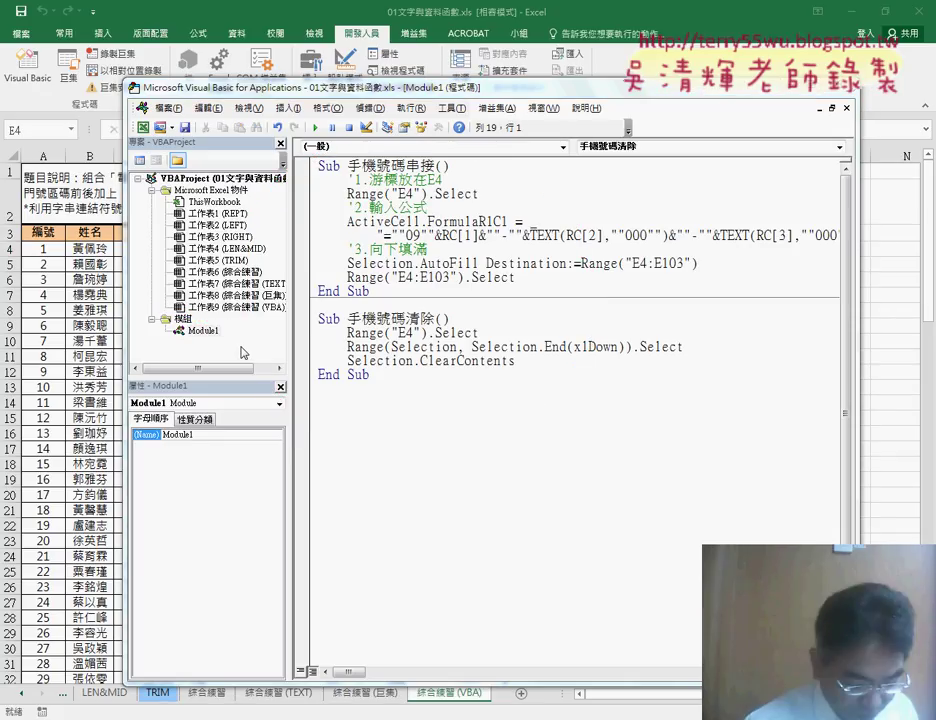
click(183, 319)
- Insert a standard module, Module1, into the project's 模組 folder from the right-click menu
right_click(183, 319)
mouse_move(240, 383)
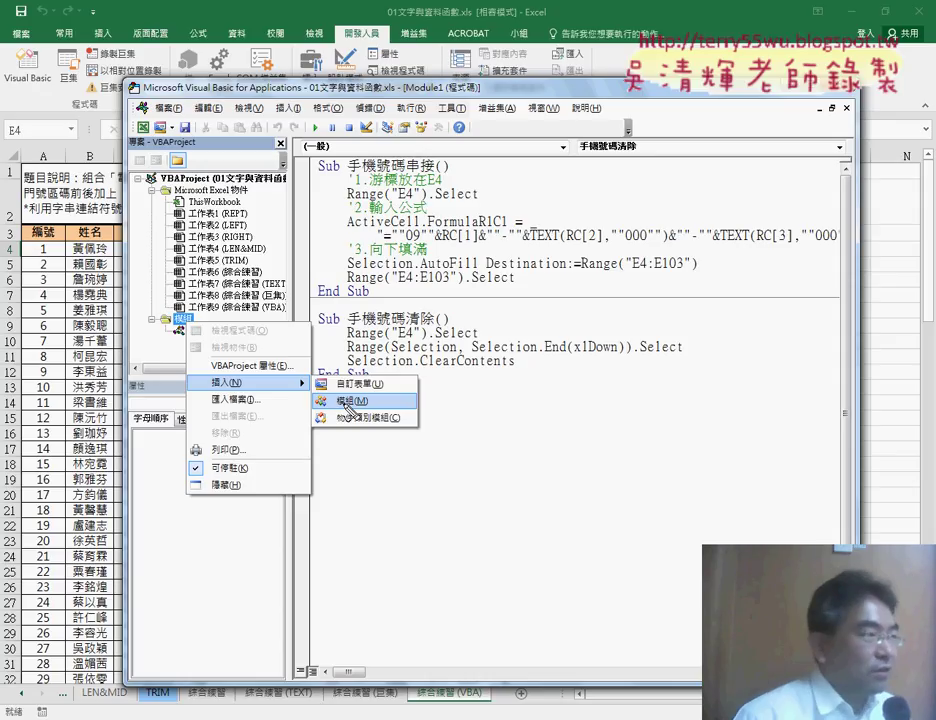
drag(360, 26, 372, 28)
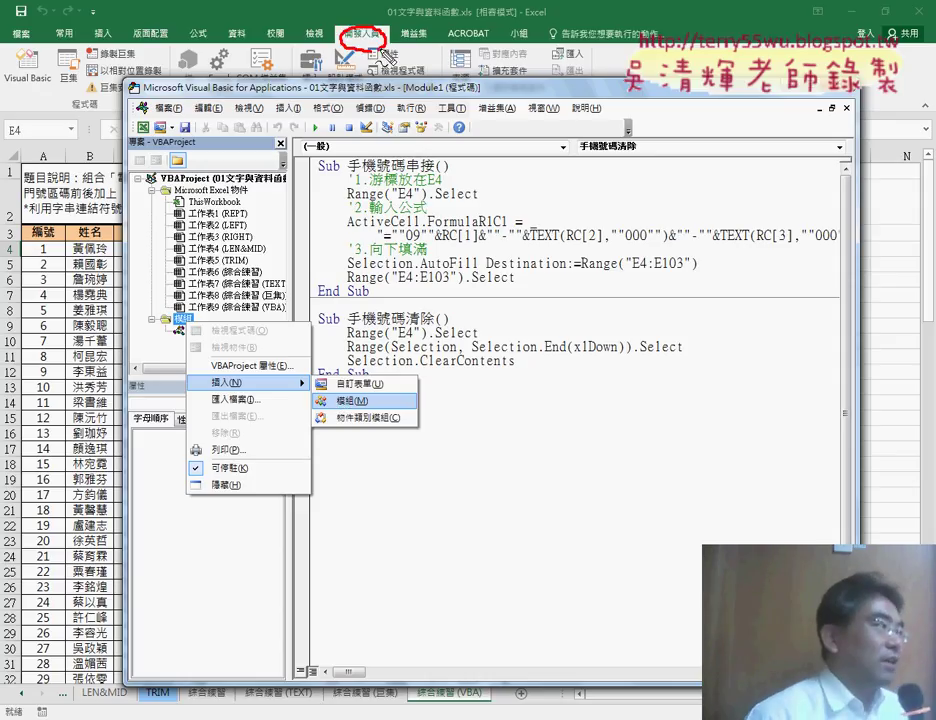
drag(28, 103, 163, 316)
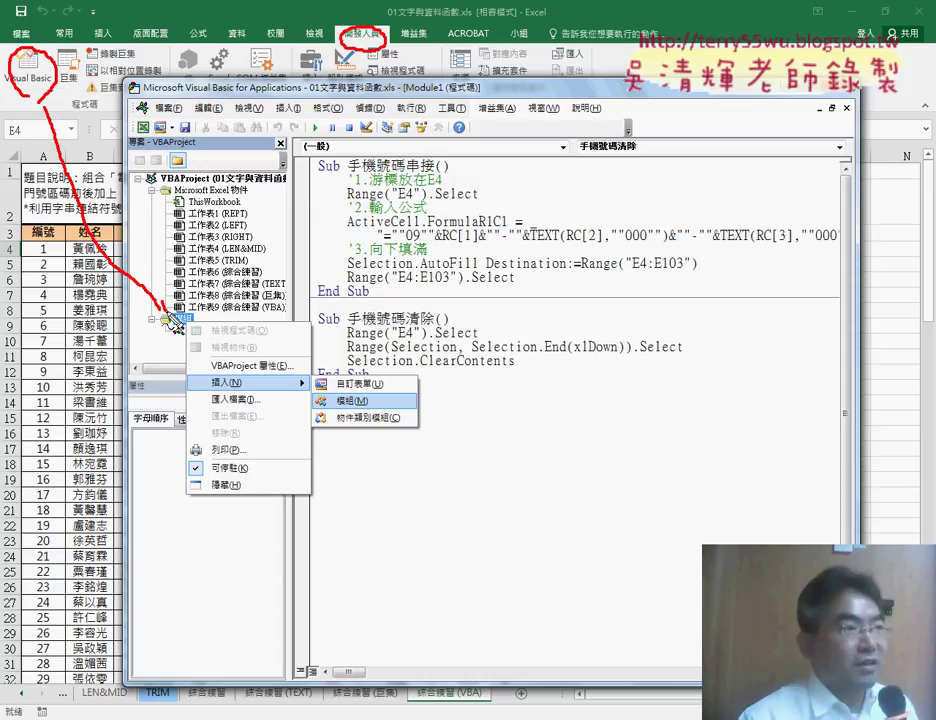
drag(232, 368, 212, 374)
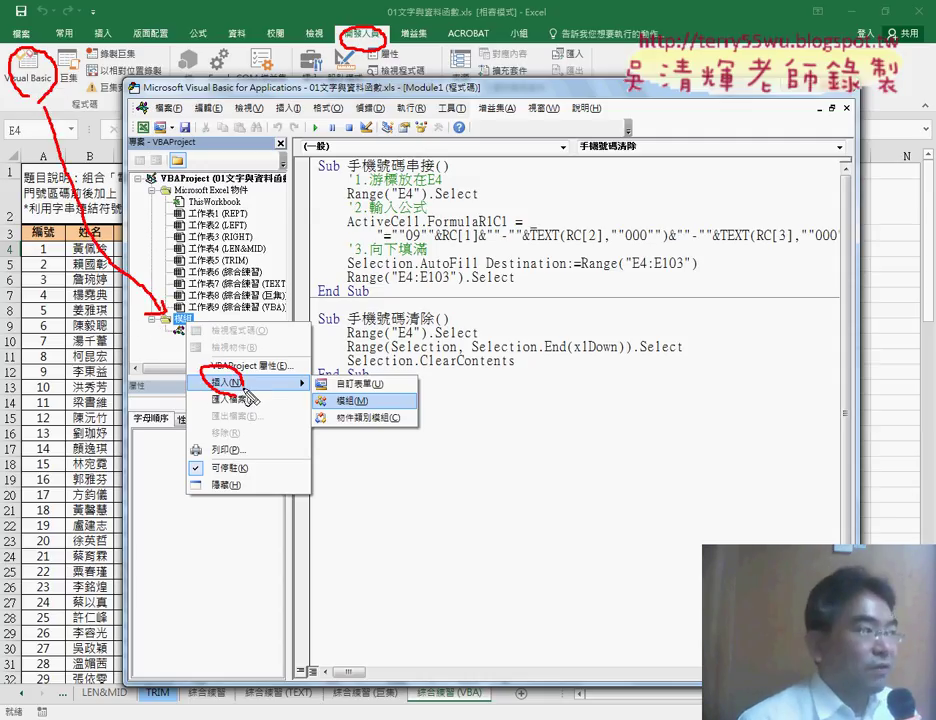
drag(340, 402, 368, 420)
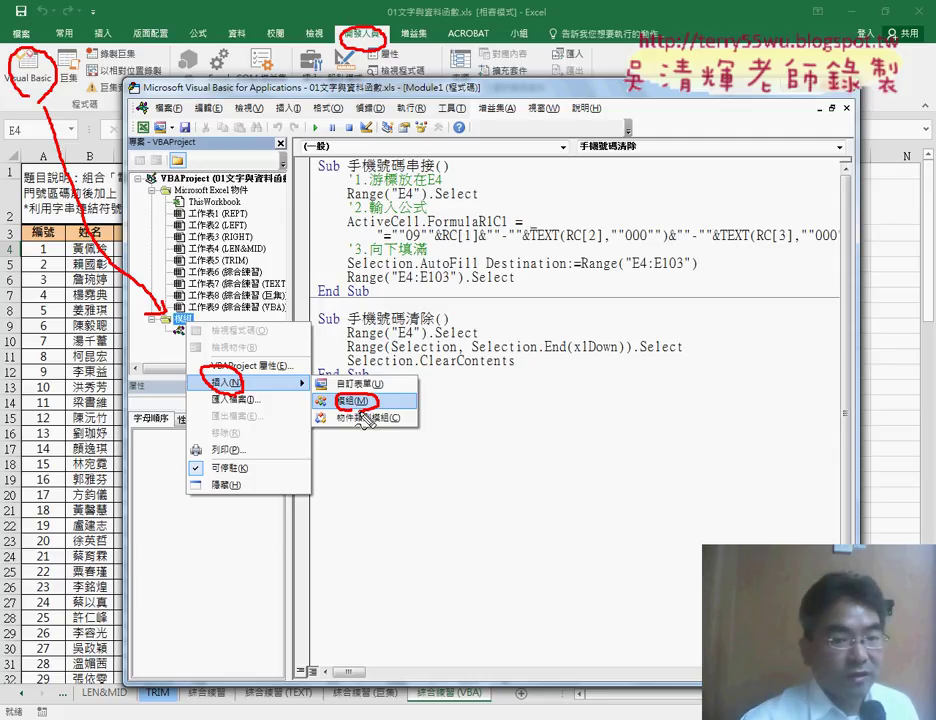
click(360, 406)
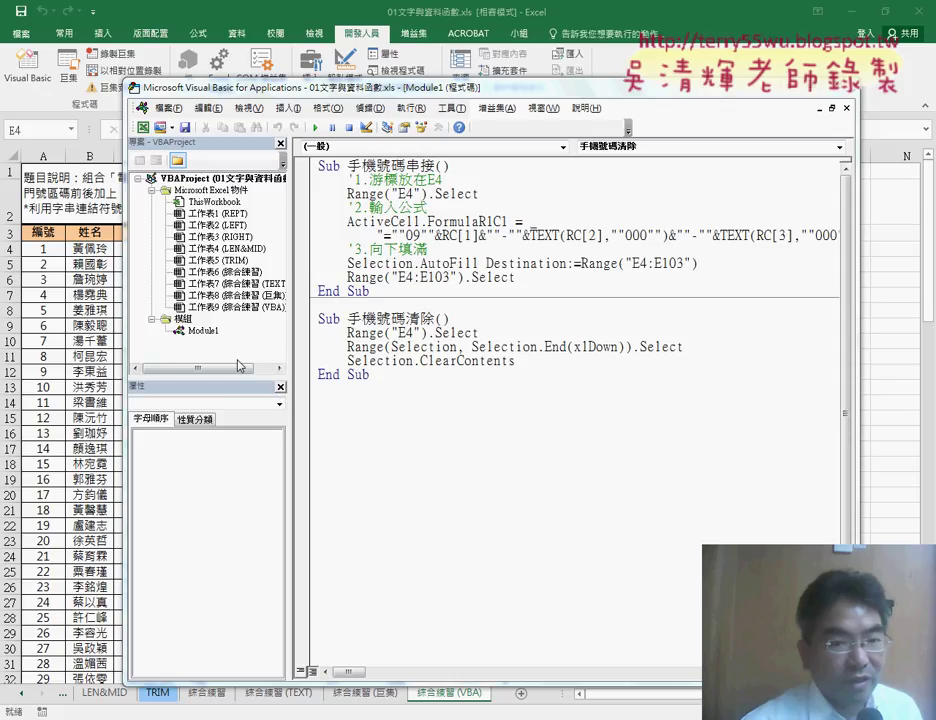
click(196, 330)
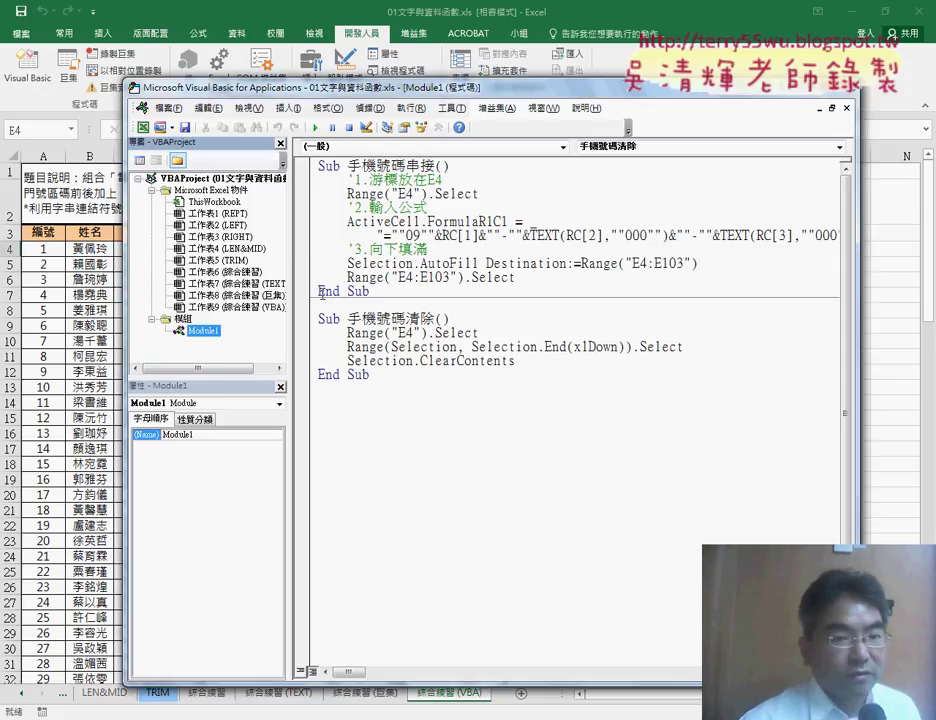
right_click(180, 319)
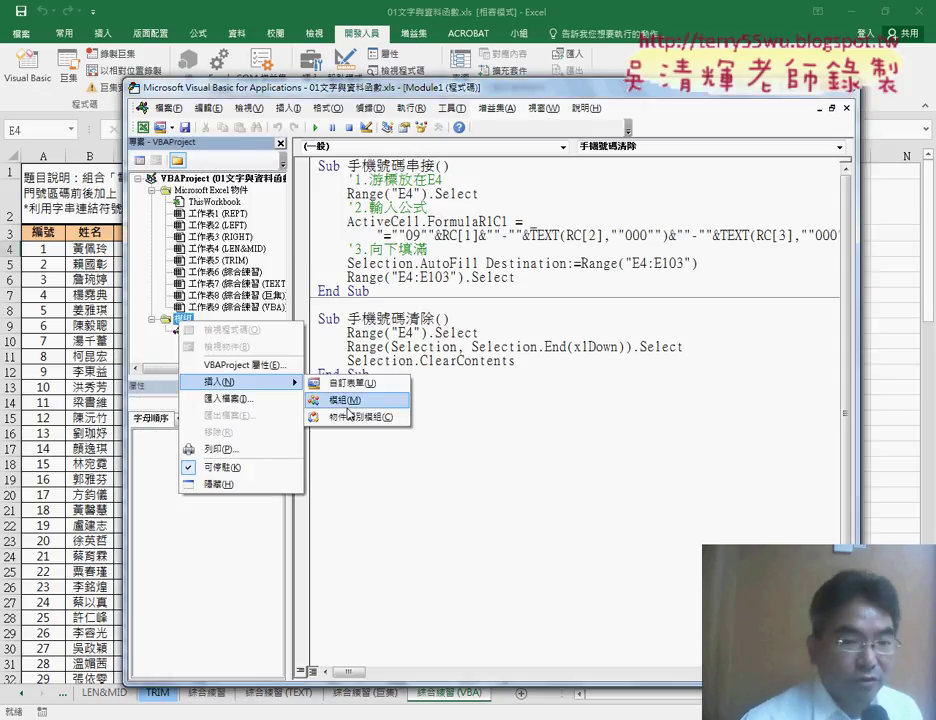
- Insert a second module and set its (Name) to Module_VBA
click(352, 405)
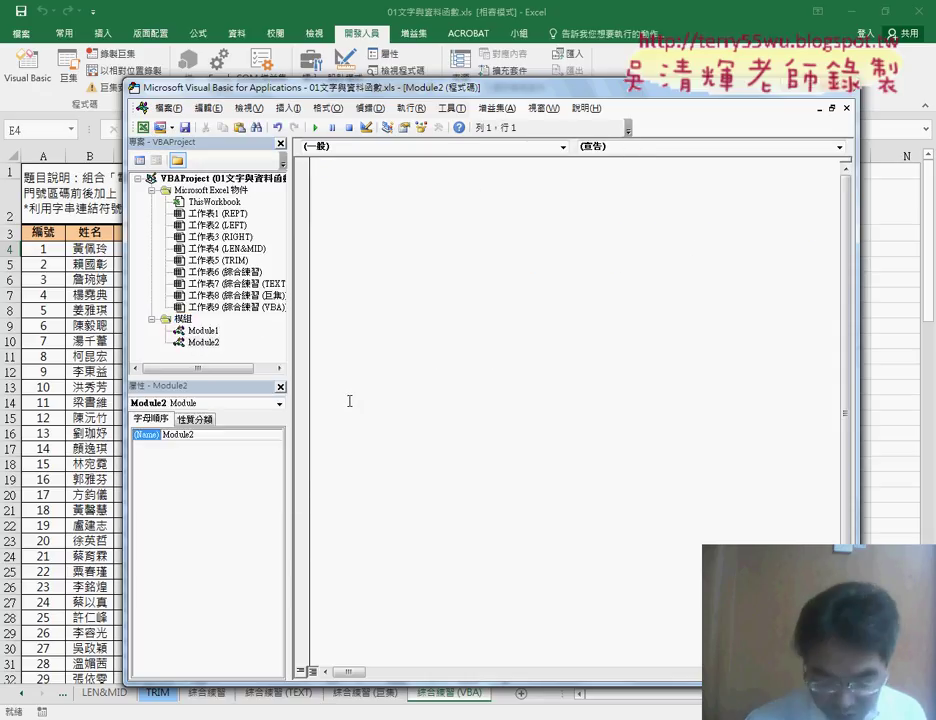
click(202, 343)
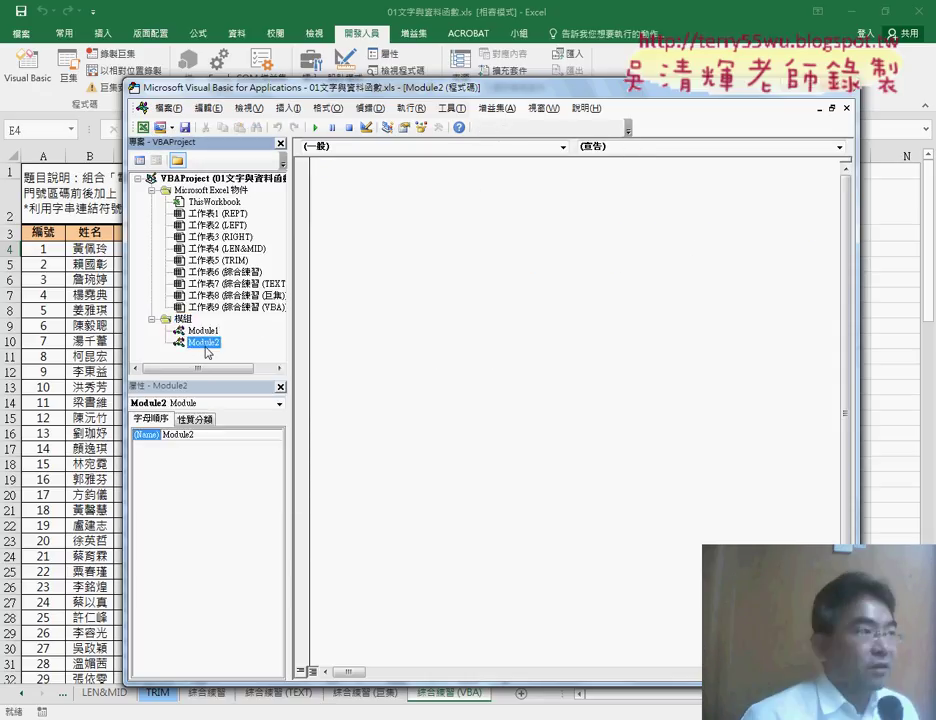
click(191, 435)
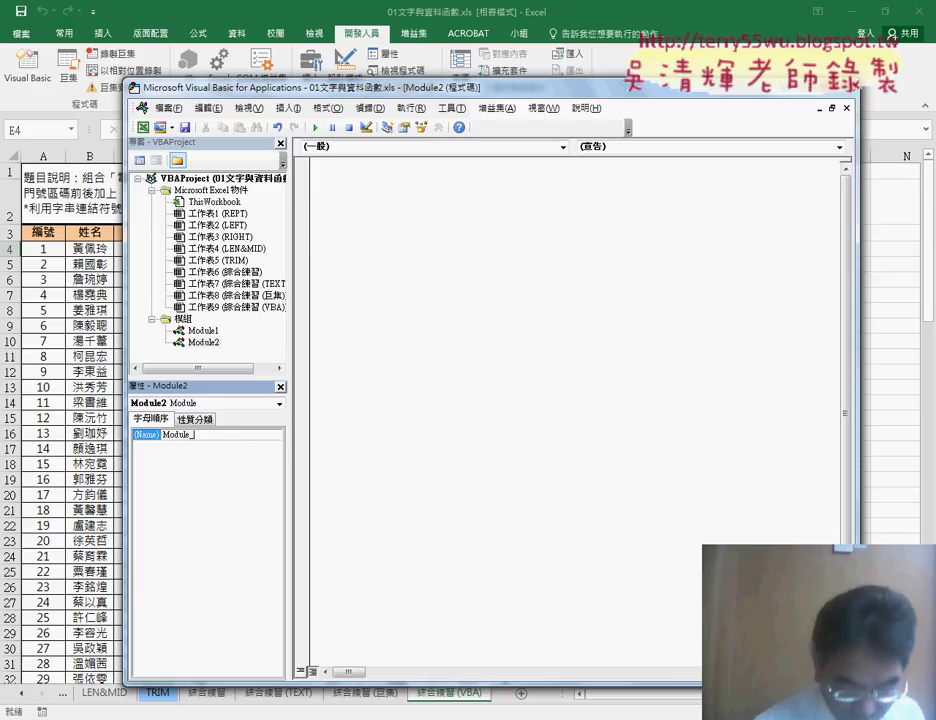
text(_VB)
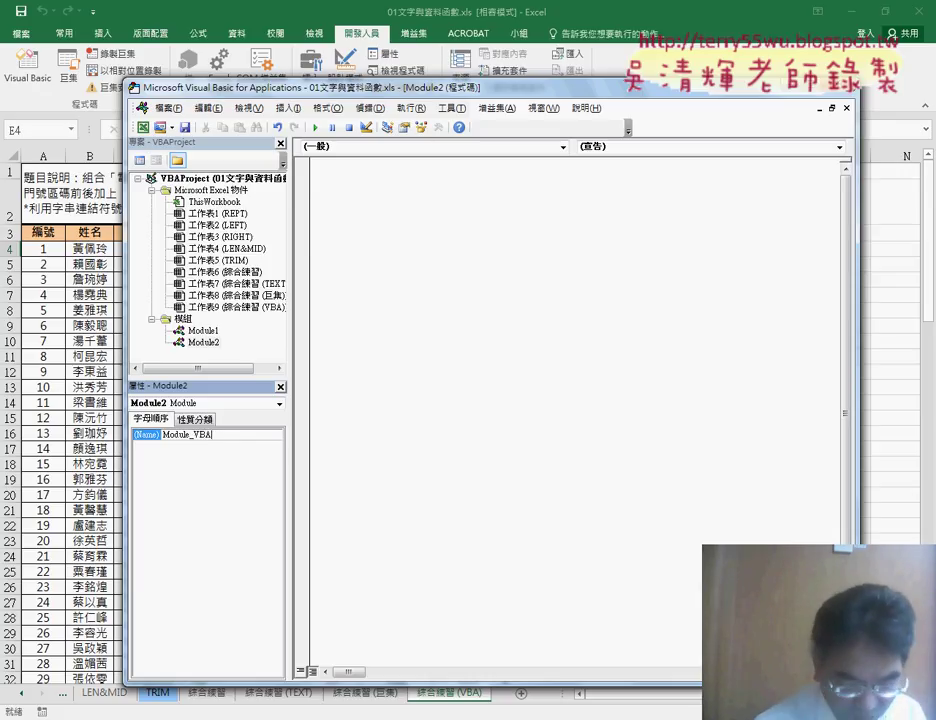
text(A)
key(Return)
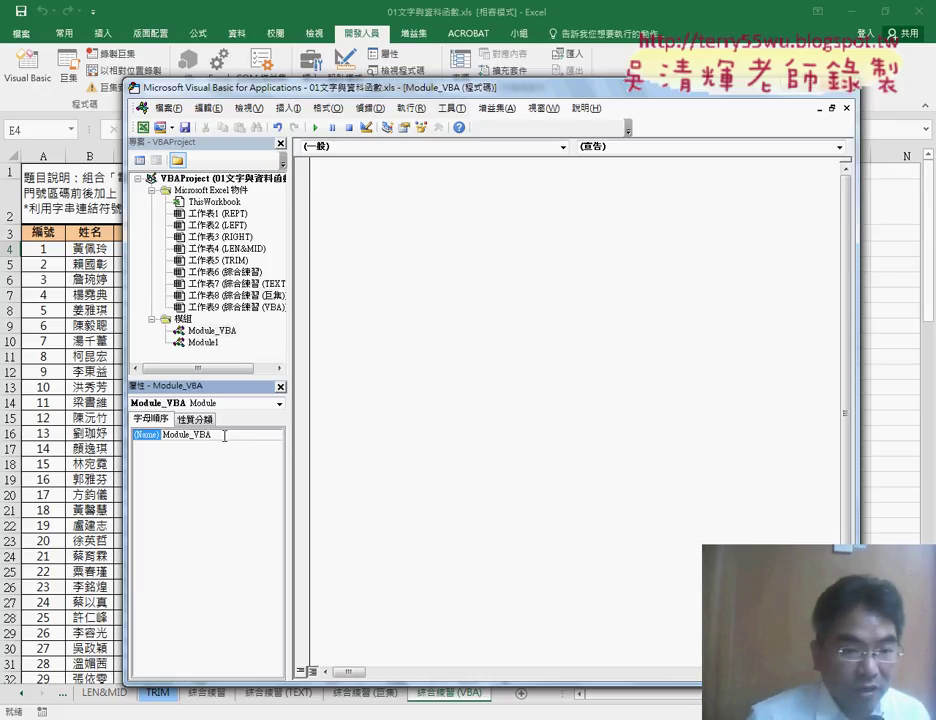
- Highlight the Module_VBA name in the Properties pane and project list with red markup, then clear it
click(156, 436)
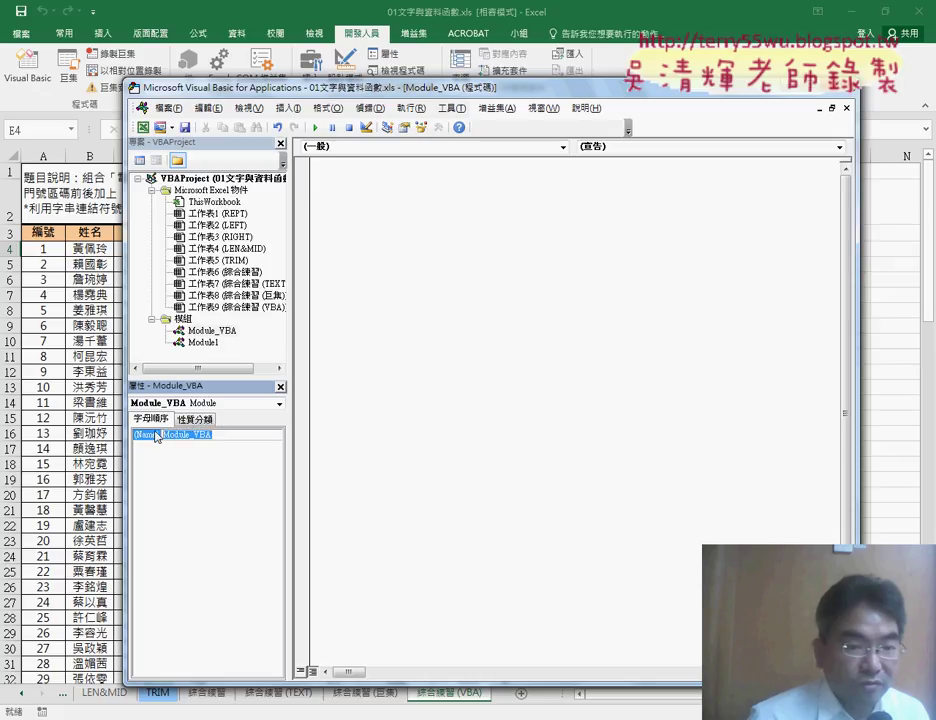
drag(183, 447, 218, 452)
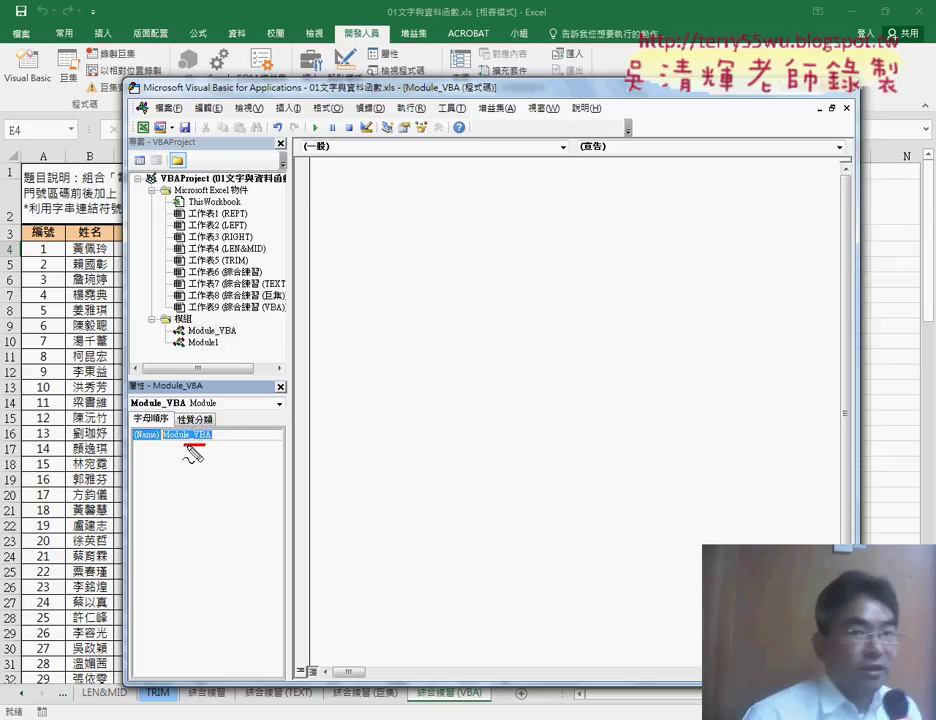
mouse_move(236, 333)
mouse_down()
mouse_move(180, 330)
mouse_move(244, 325)
mouse_up()
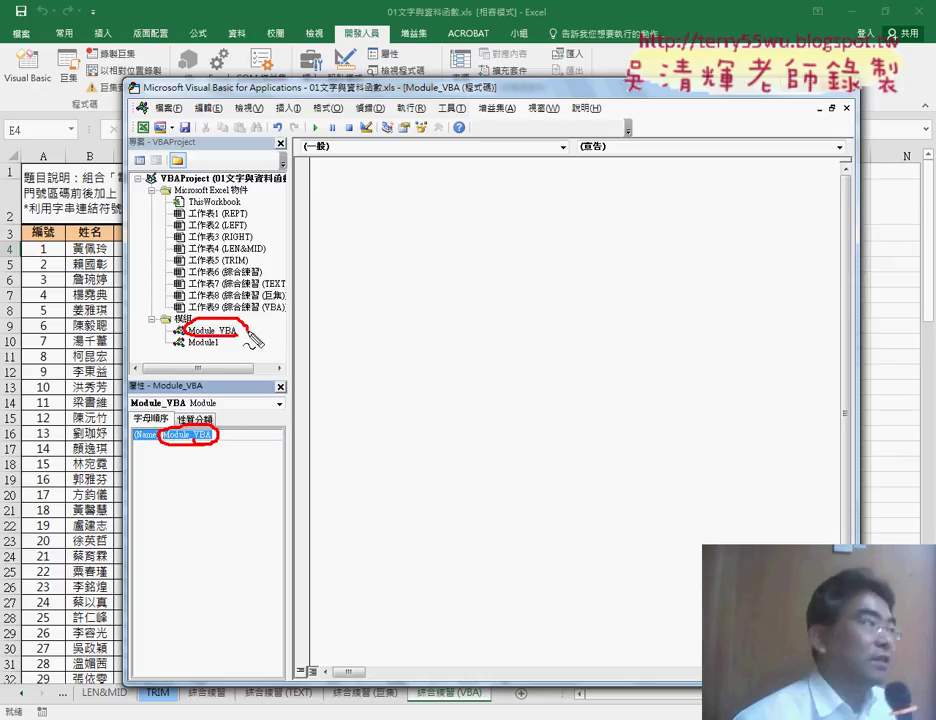
drag(216, 440, 217, 346)
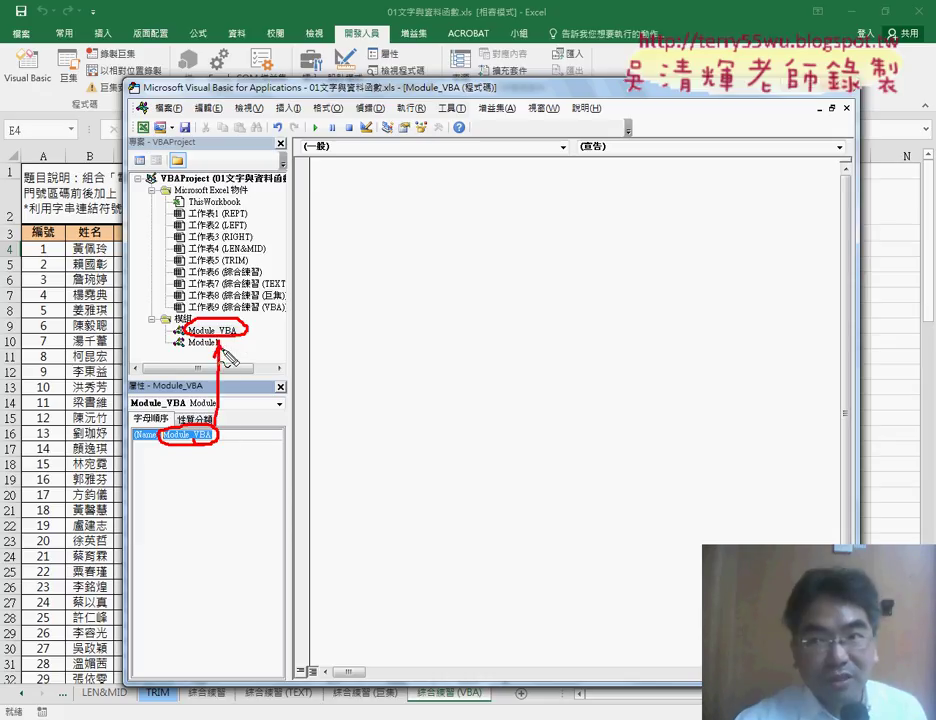
key(Escape)
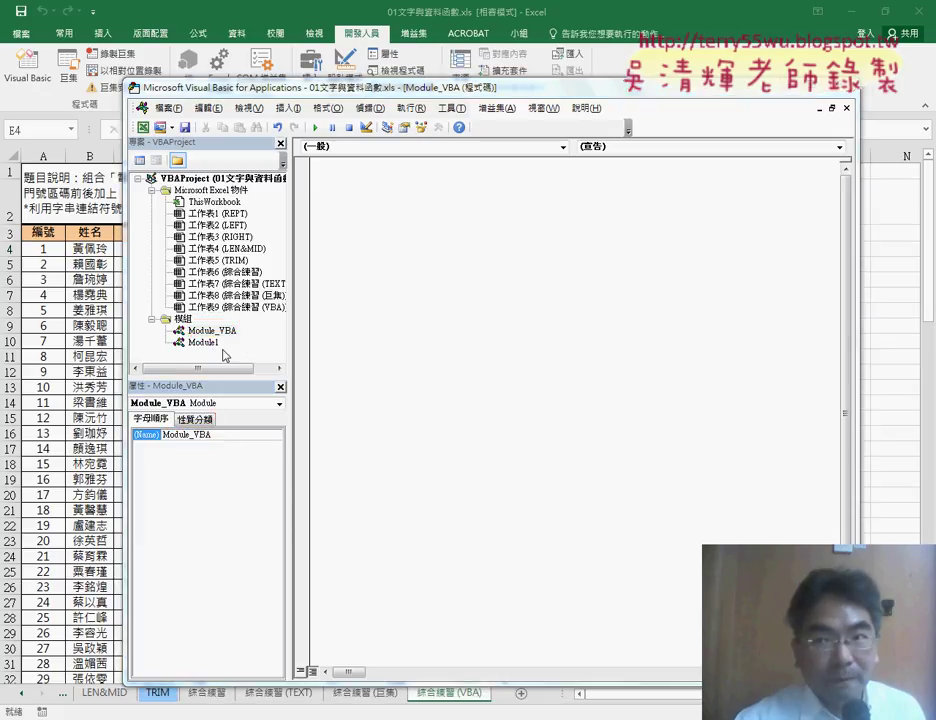
- Rename Module1 to Module_巨集 in the Properties pane
click(204, 342)
click(206, 433)
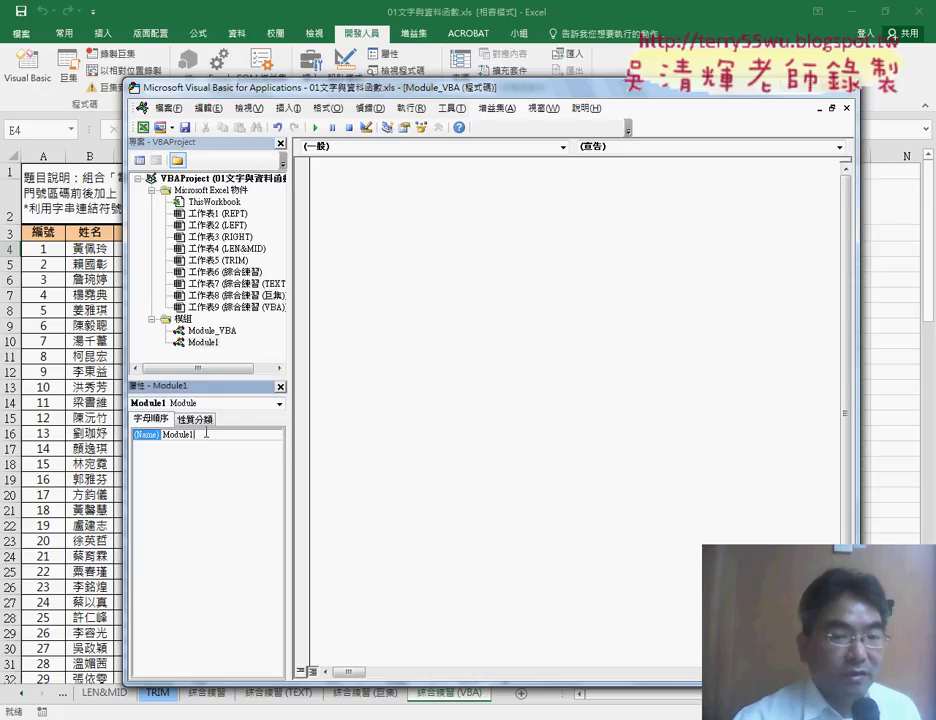
key(BackSpace)
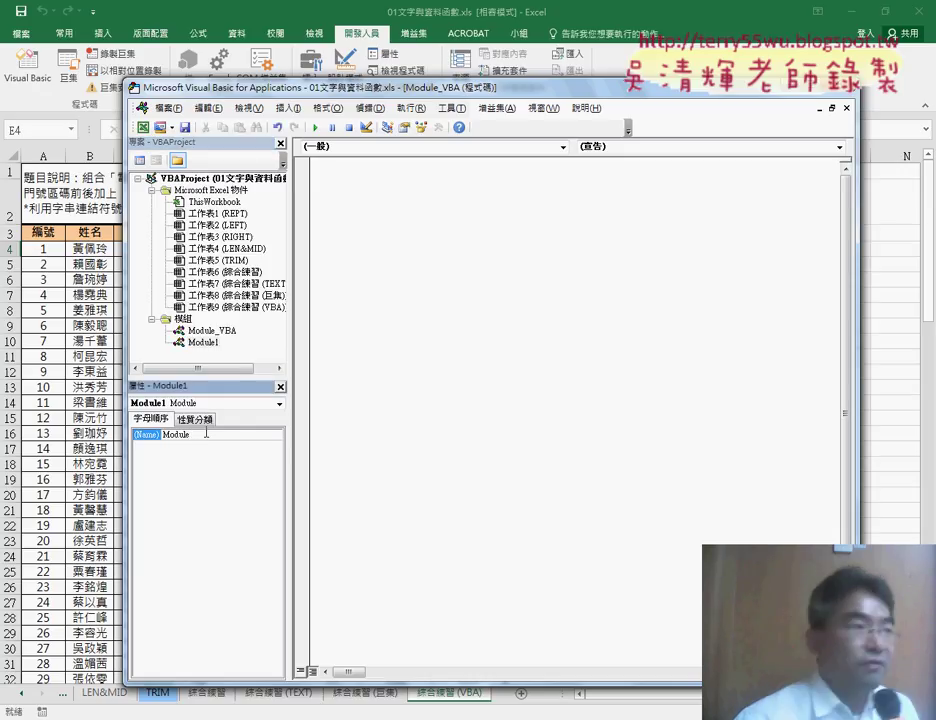
text(_)
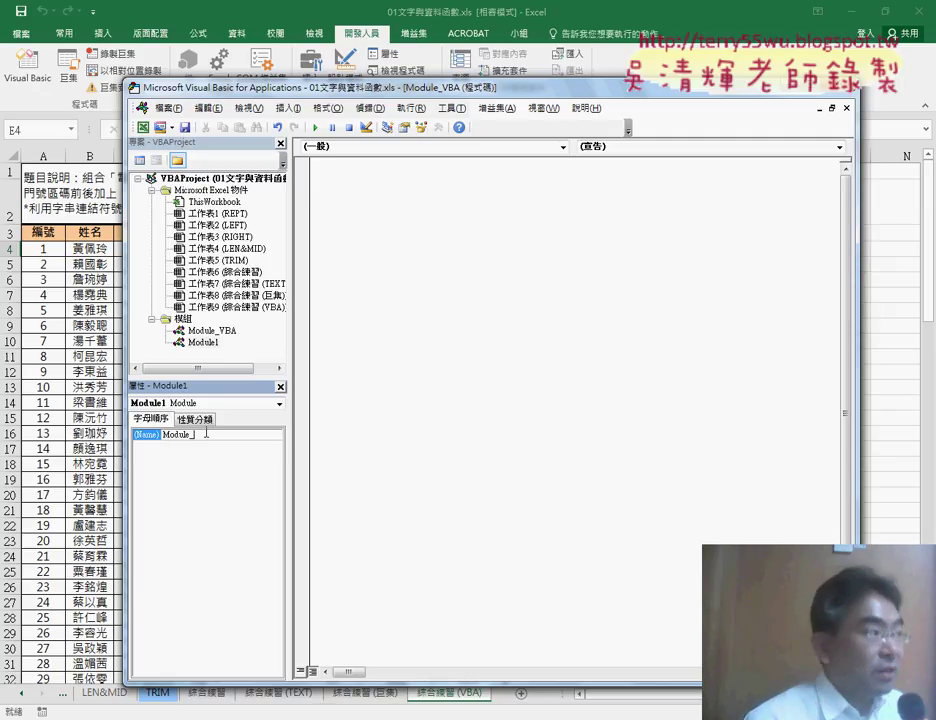
key(Return)
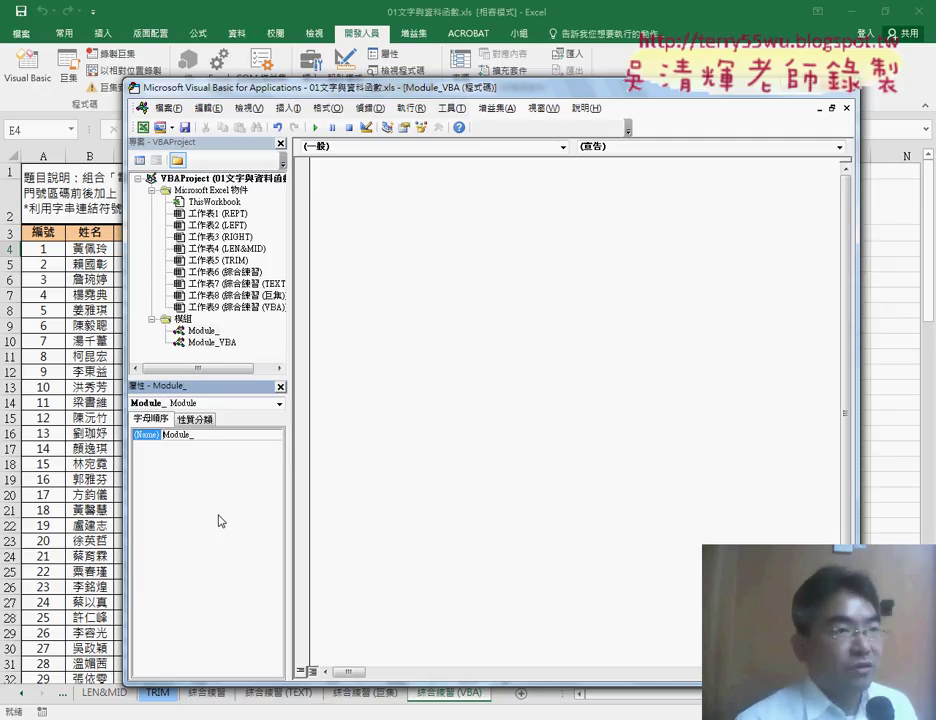
text(ㄐ)
text(具)
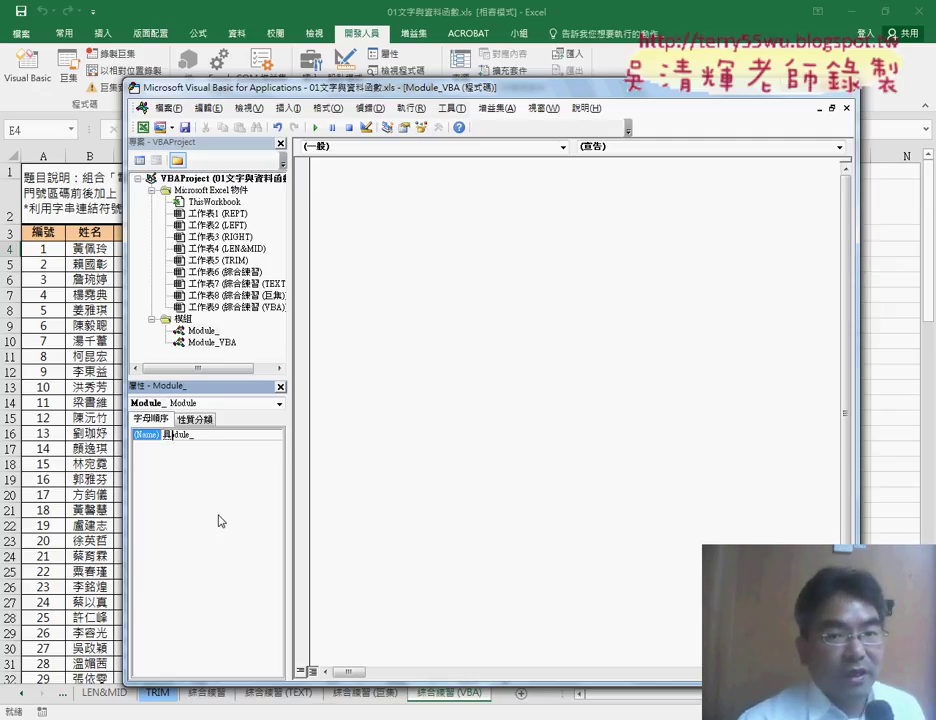
key(BackSpace)
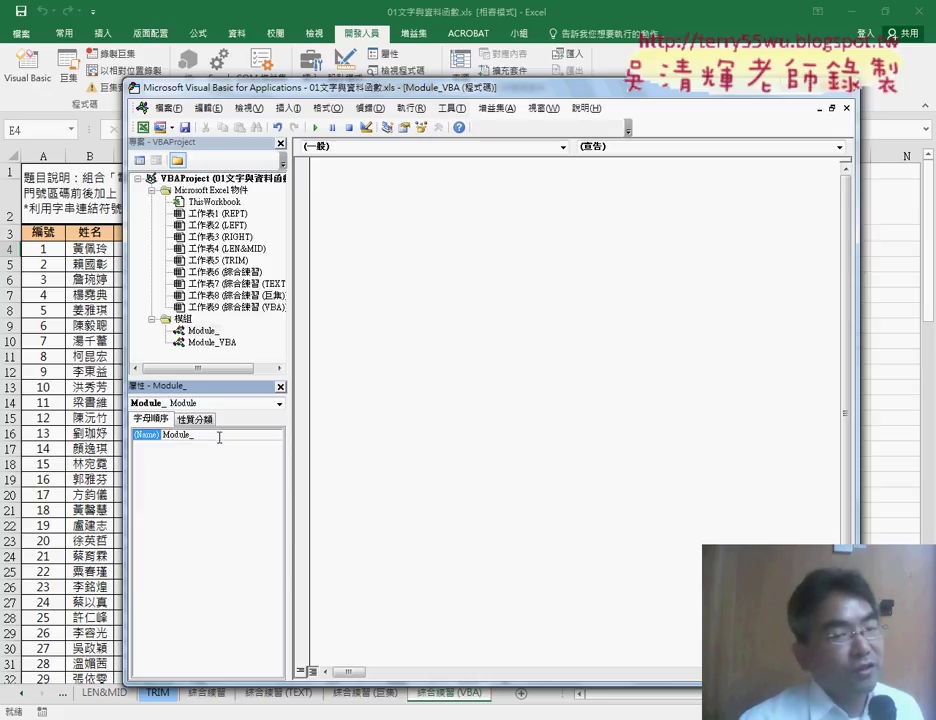
text(ㄐ)
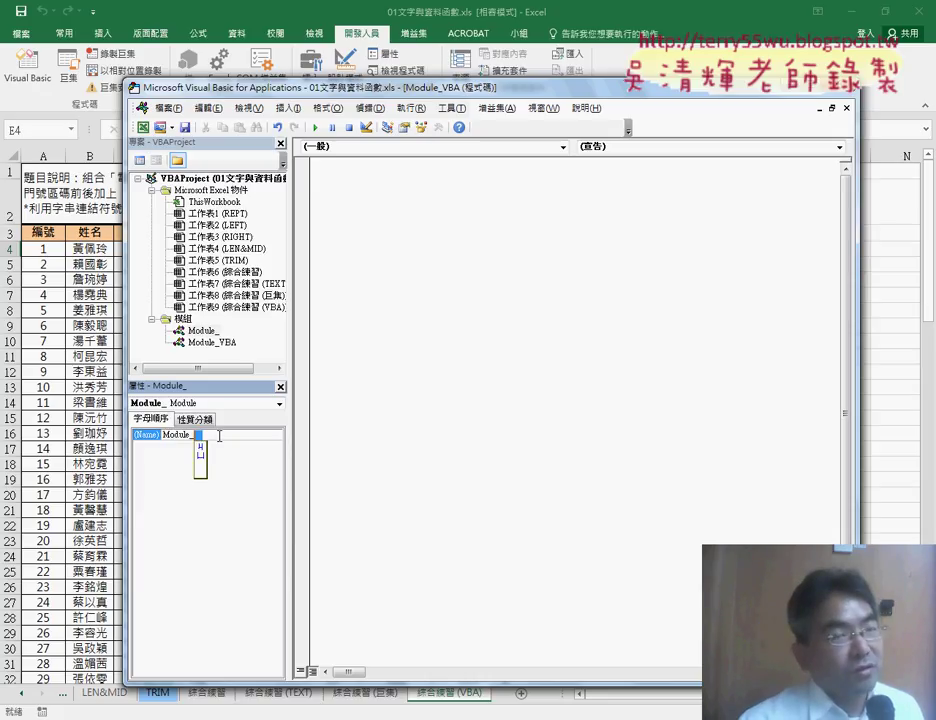
text(聚集)
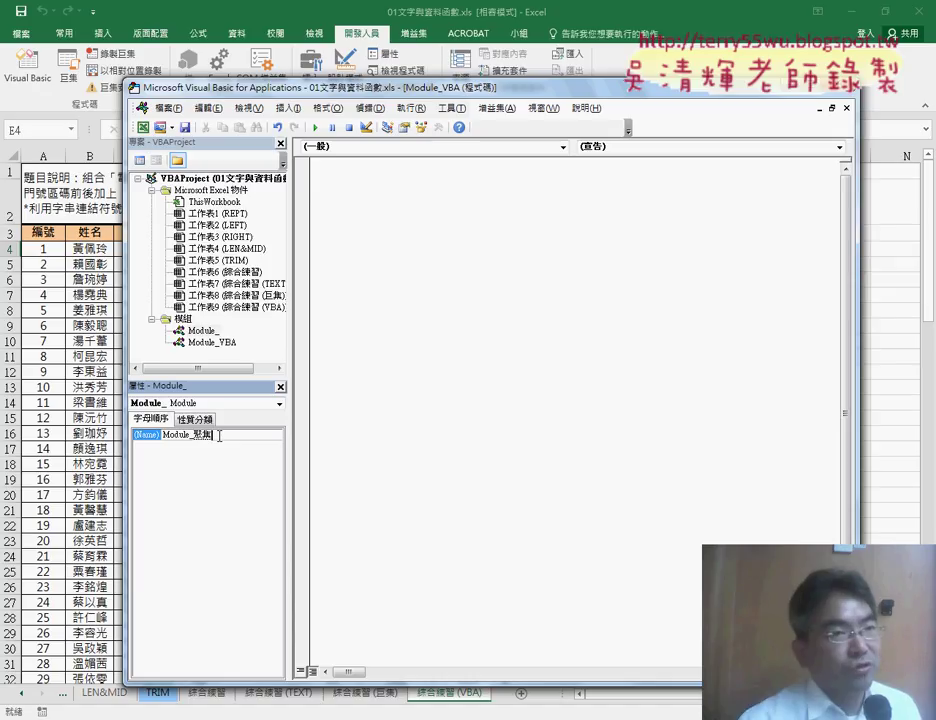
key(Down)
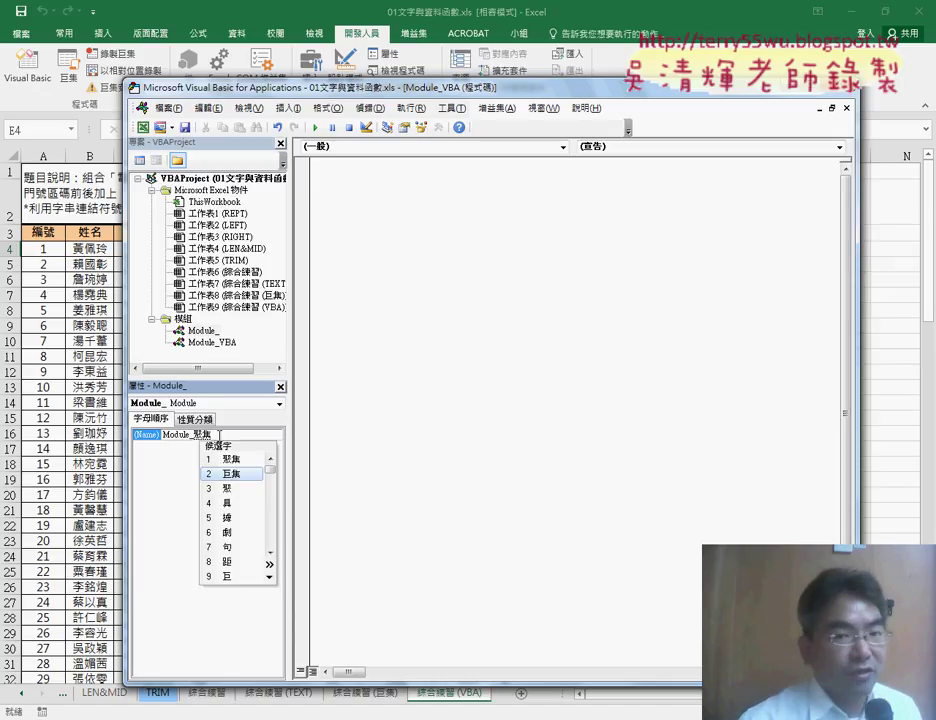
key(Return)
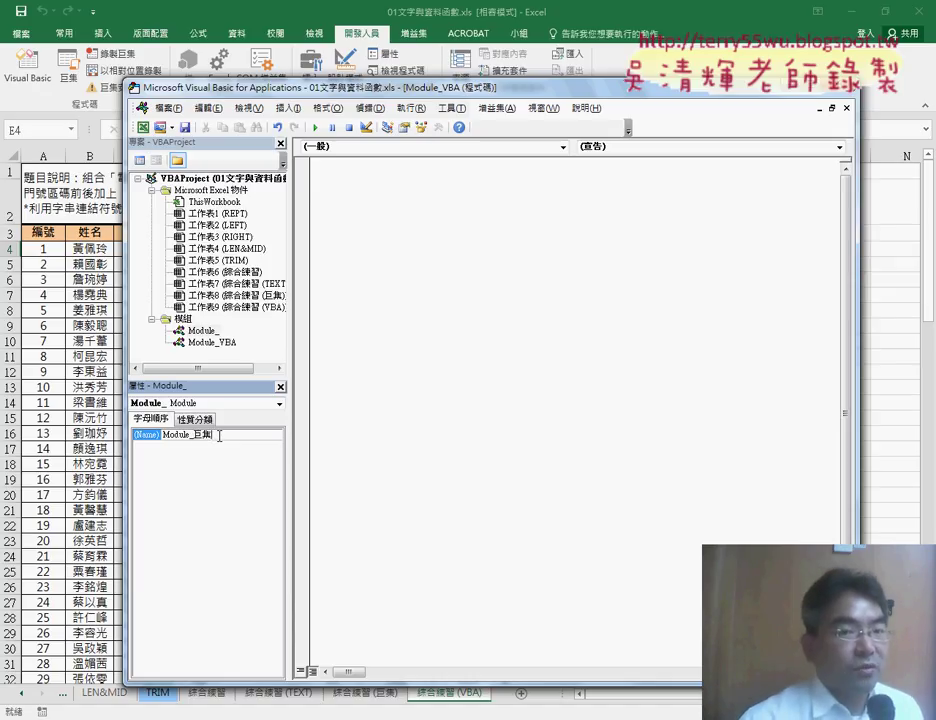
key(Return)
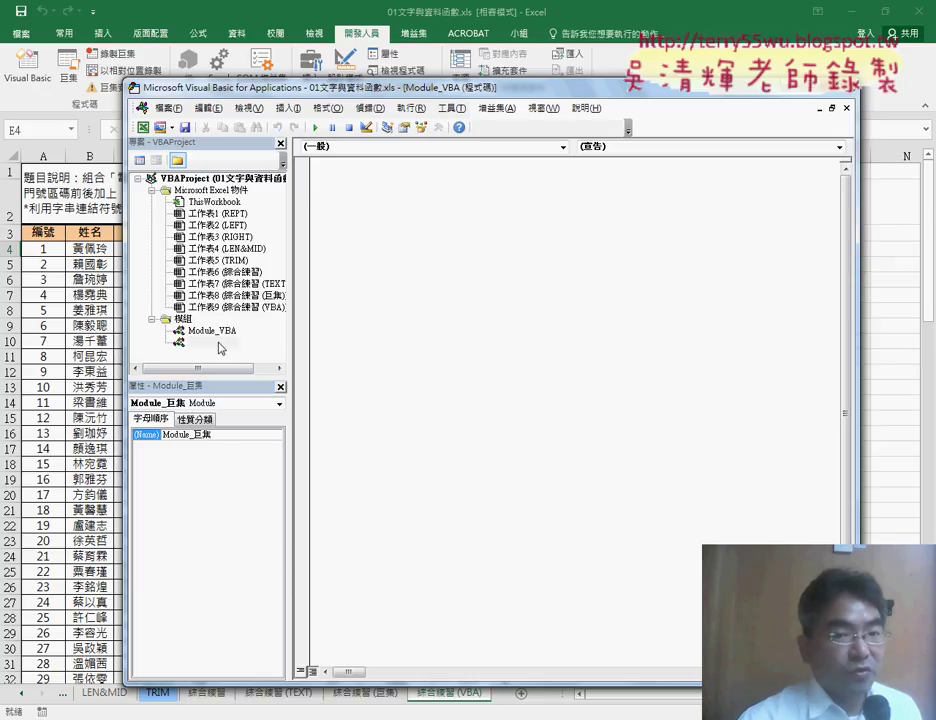
- Open Module_VBA's empty code window and shift the editor down to reveal the phone-number table
double_click(219, 343)
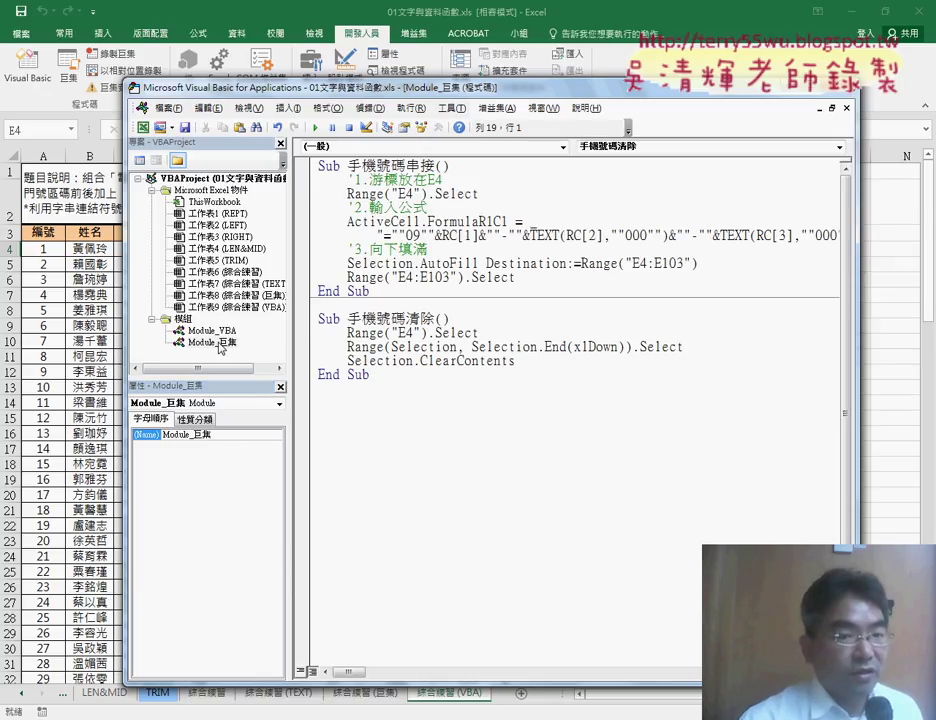
click(847, 108)
click(847, 108)
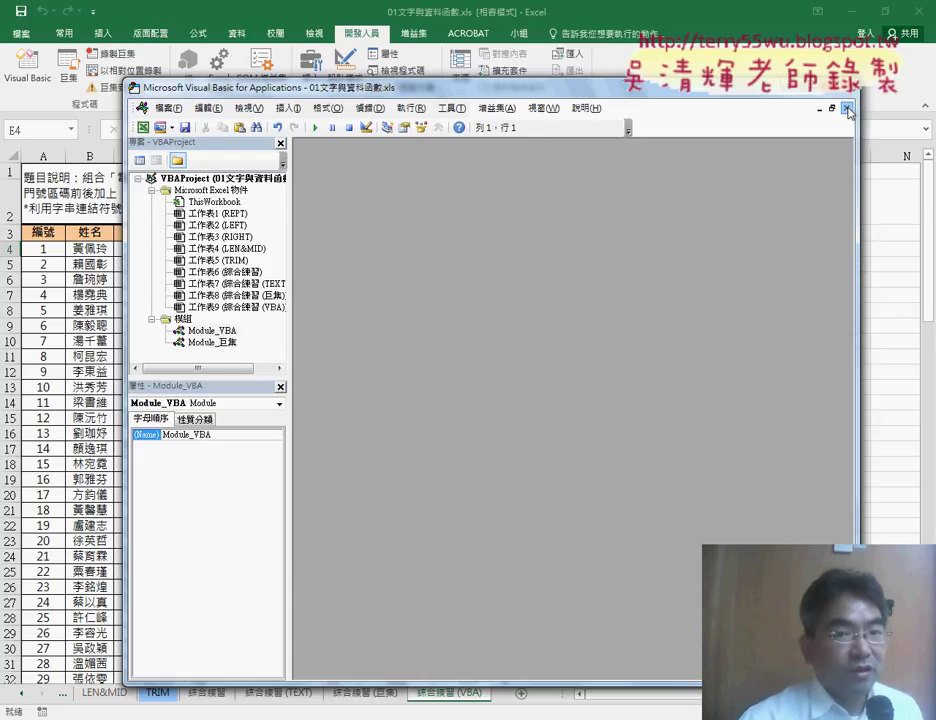
double_click(211, 331)
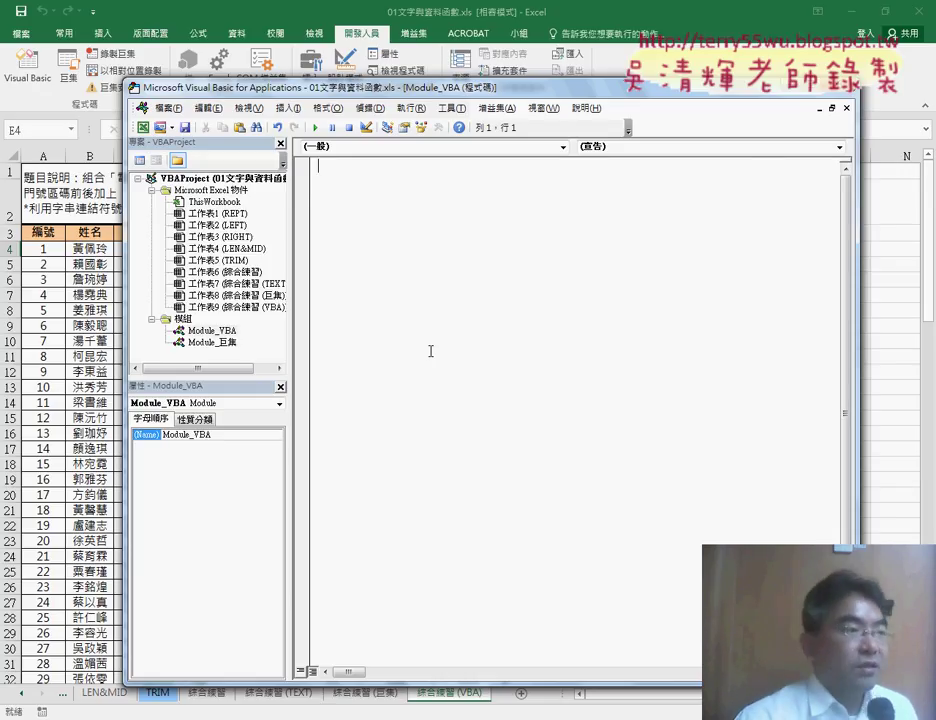
drag(560, 87, 566, 332)
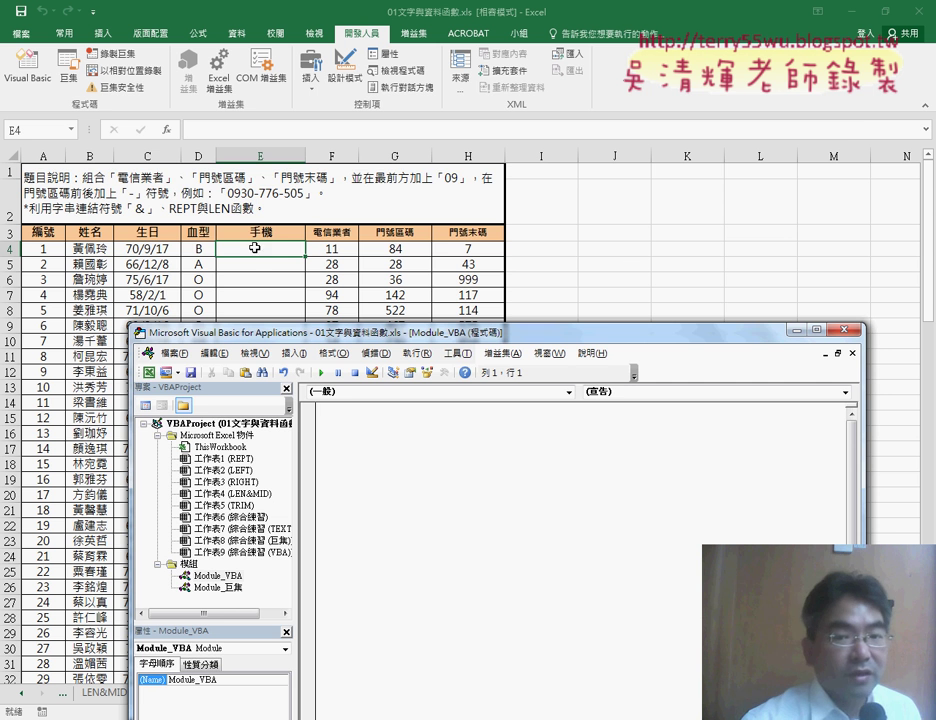
- Select Module_VBA, focus its empty code window, and open the Insert (插入) menu
mouse_move(310, 338)
mouse_down()
mouse_move(310, 189)
mouse_move(283, 74)
mouse_up()
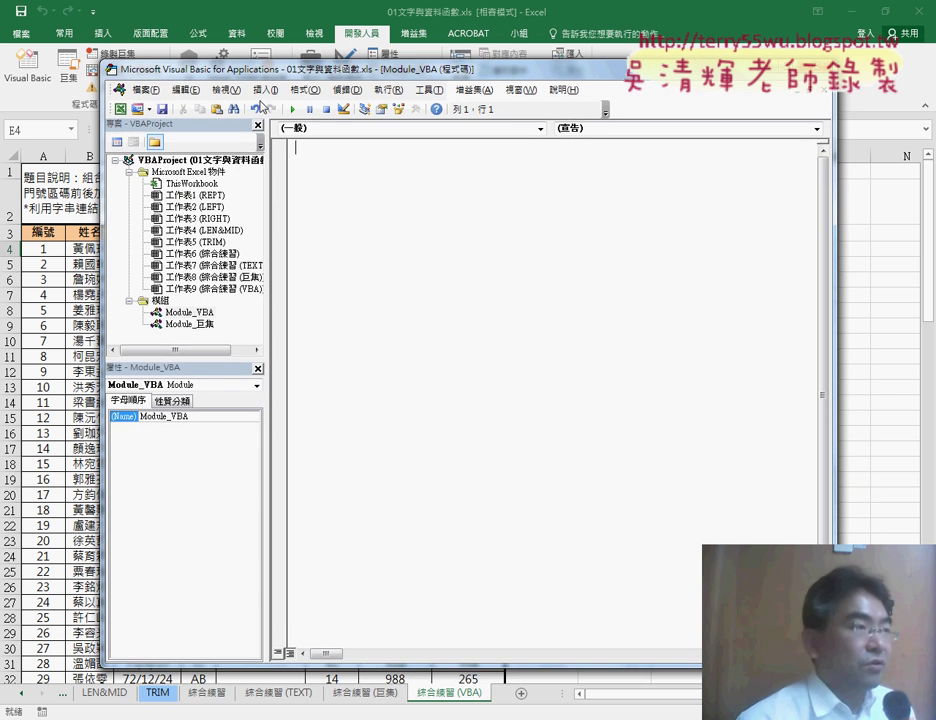
click(188, 312)
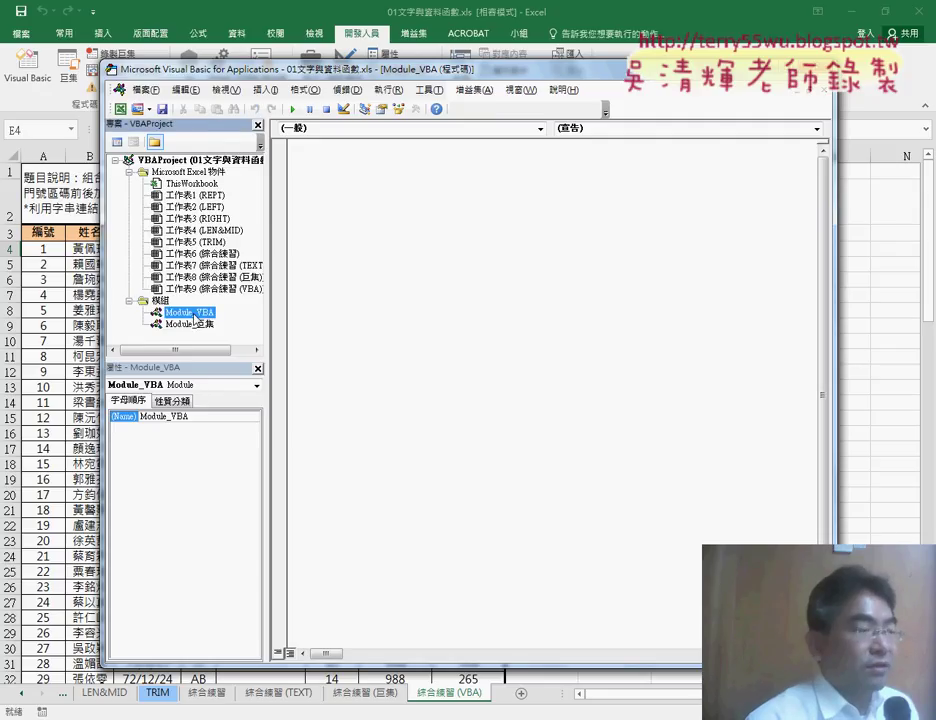
click(322, 162)
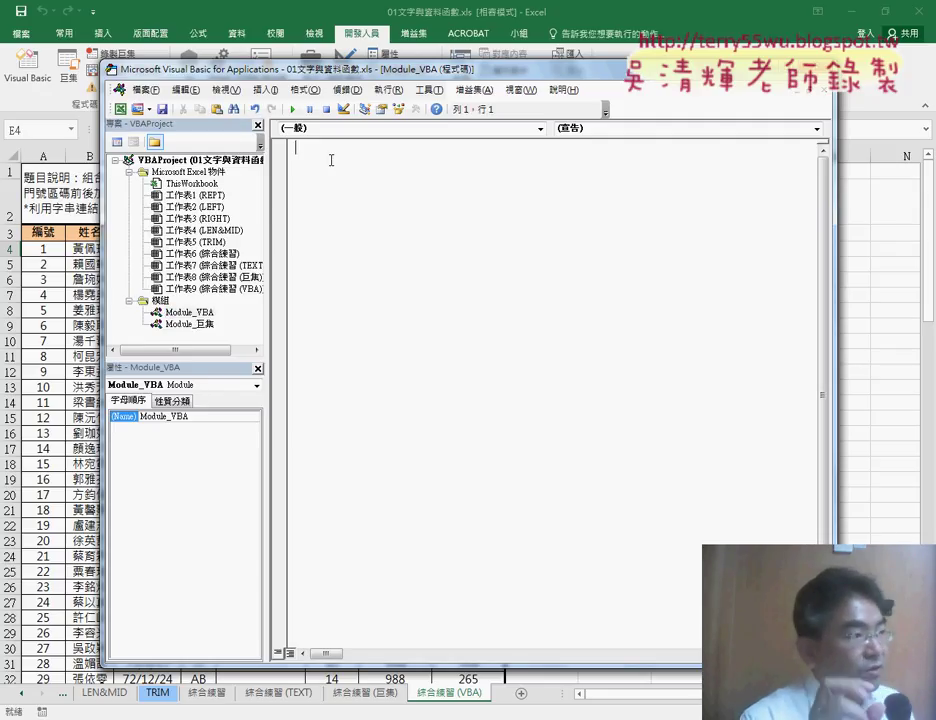
click(189, 313)
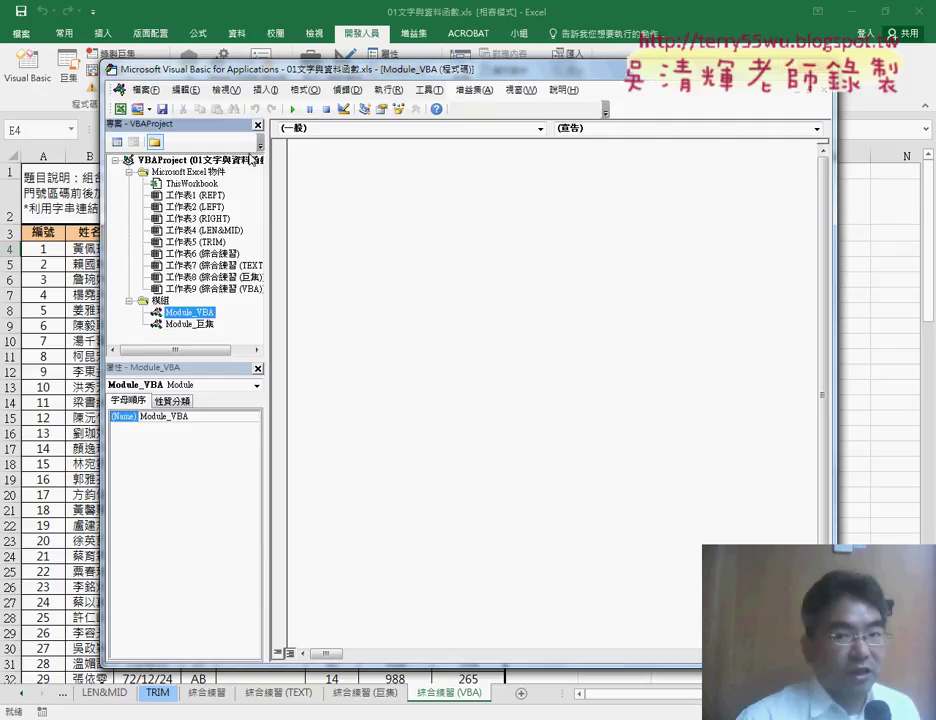
click(265, 89)
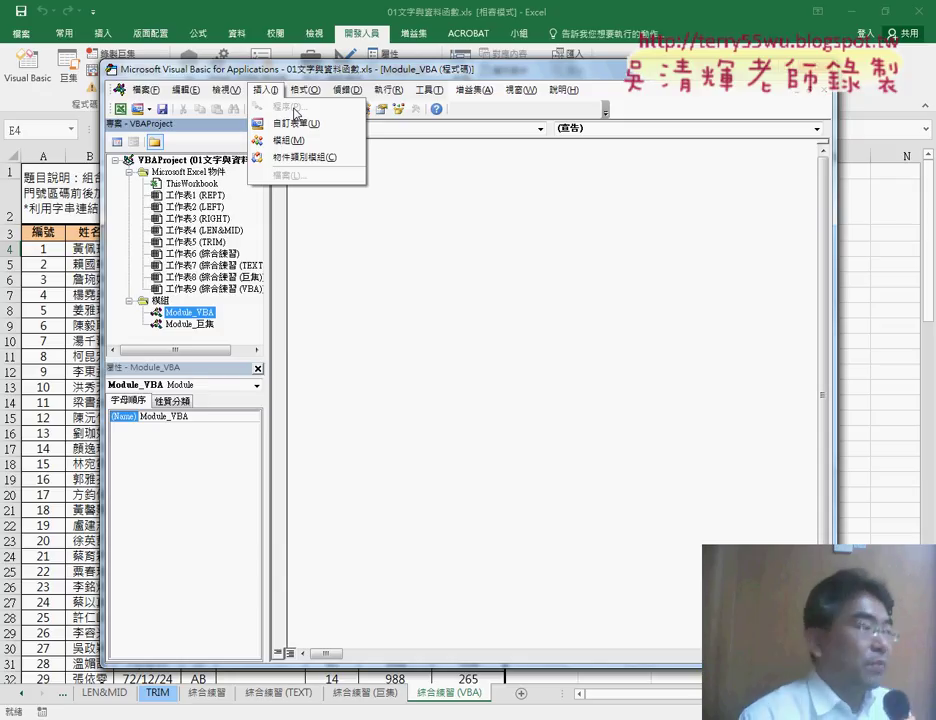
click(363, 228)
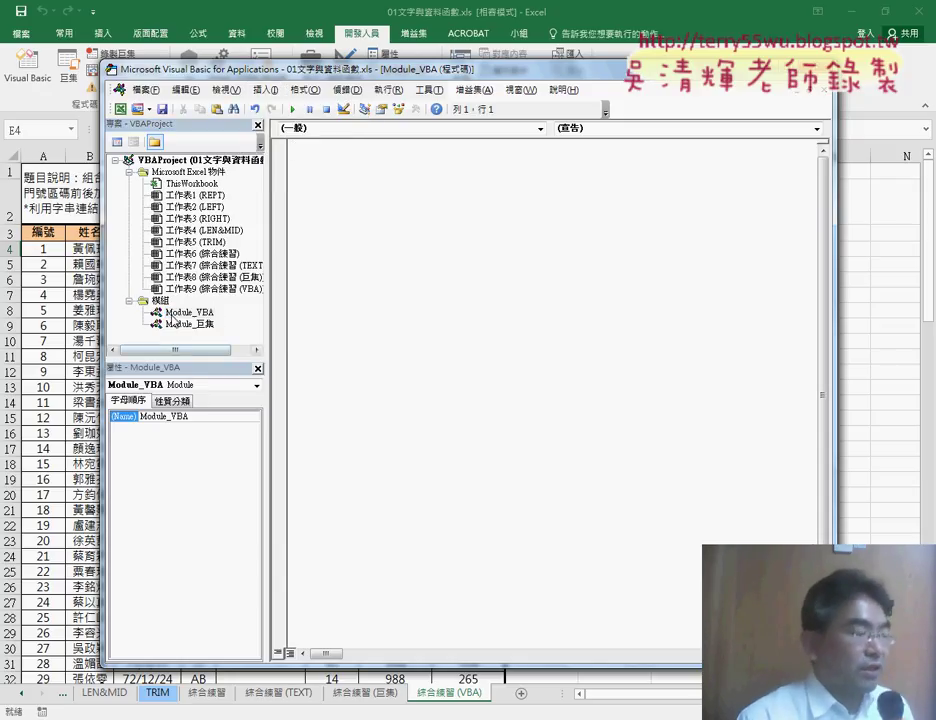
click(172, 314)
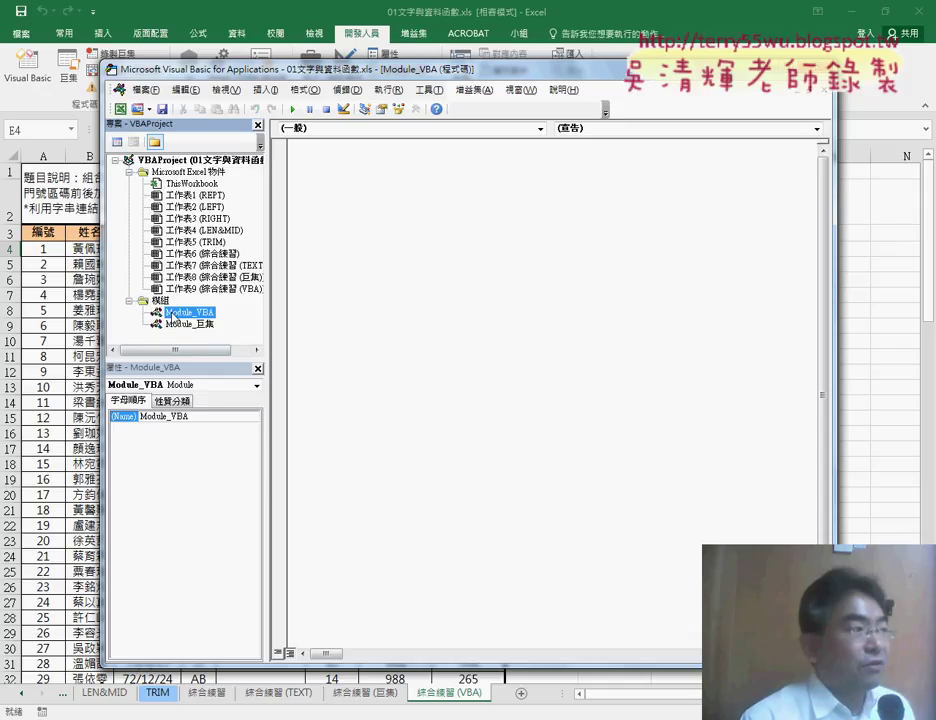
click(377, 200)
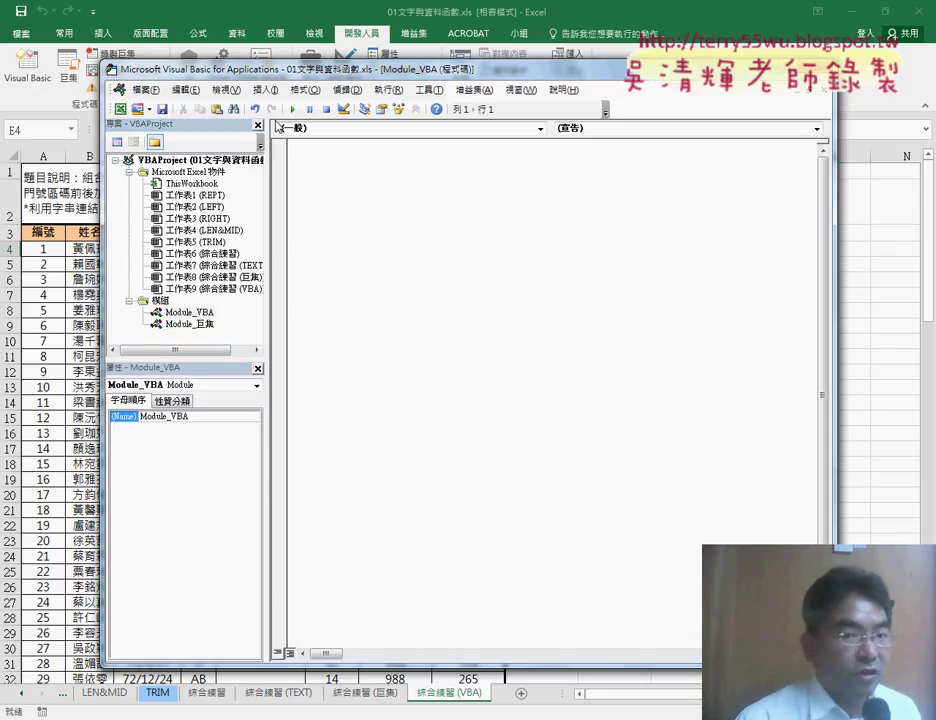
click(265, 89)
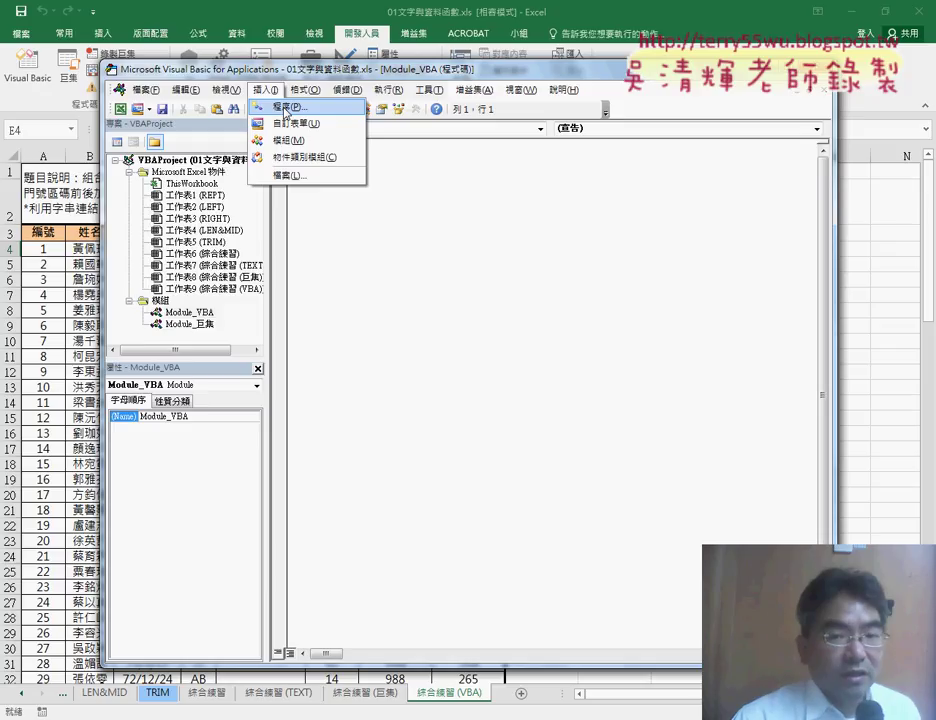
- Add a Public Sub procedure named 門號 through Insert > Procedure
click(285, 107)
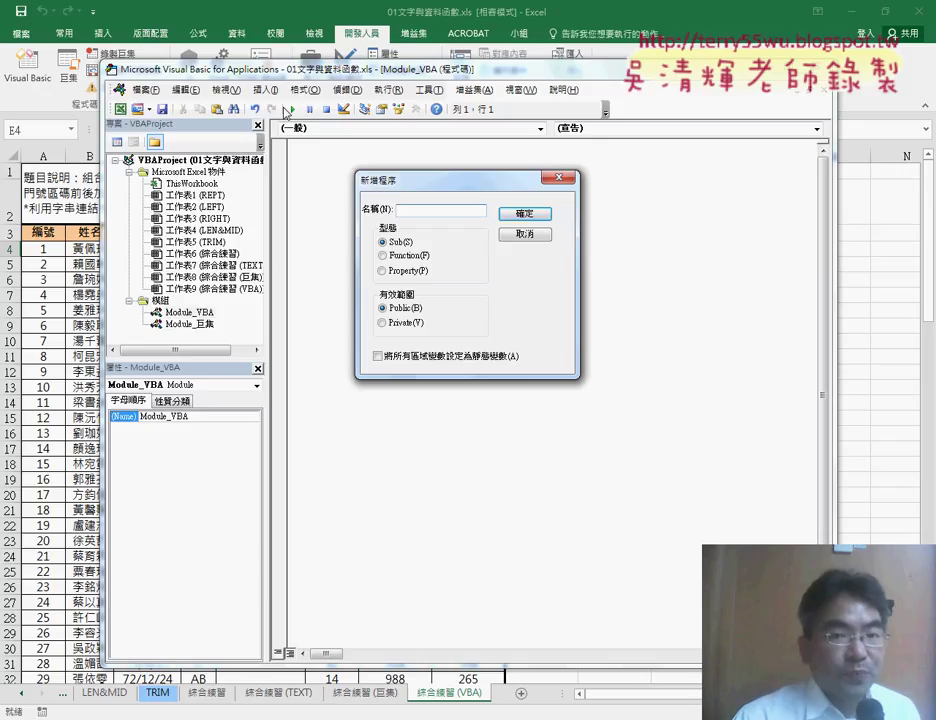
text(t)
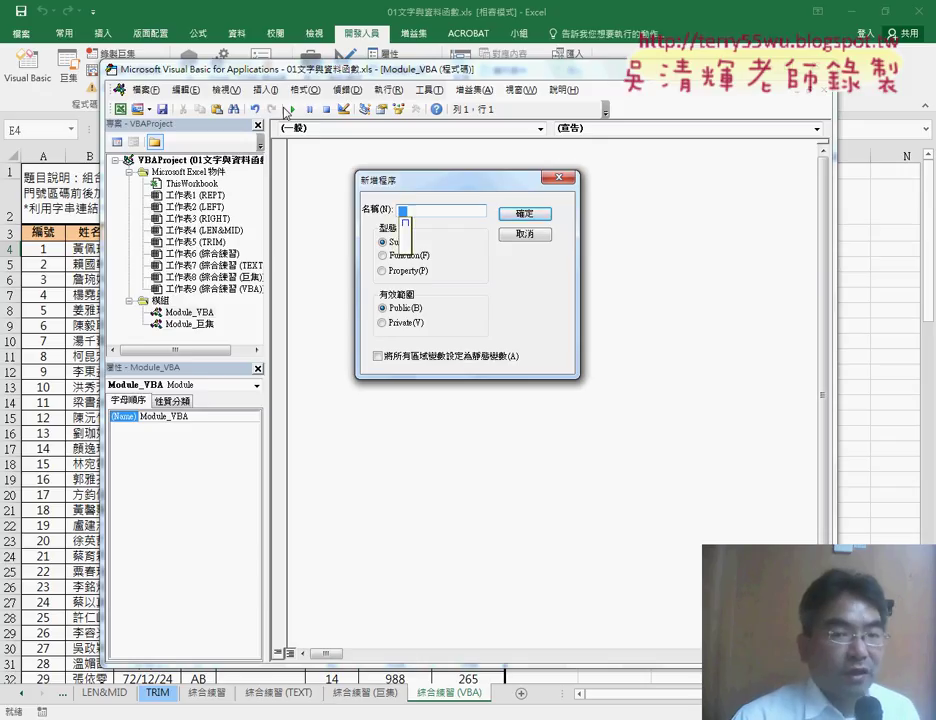
key(Return)
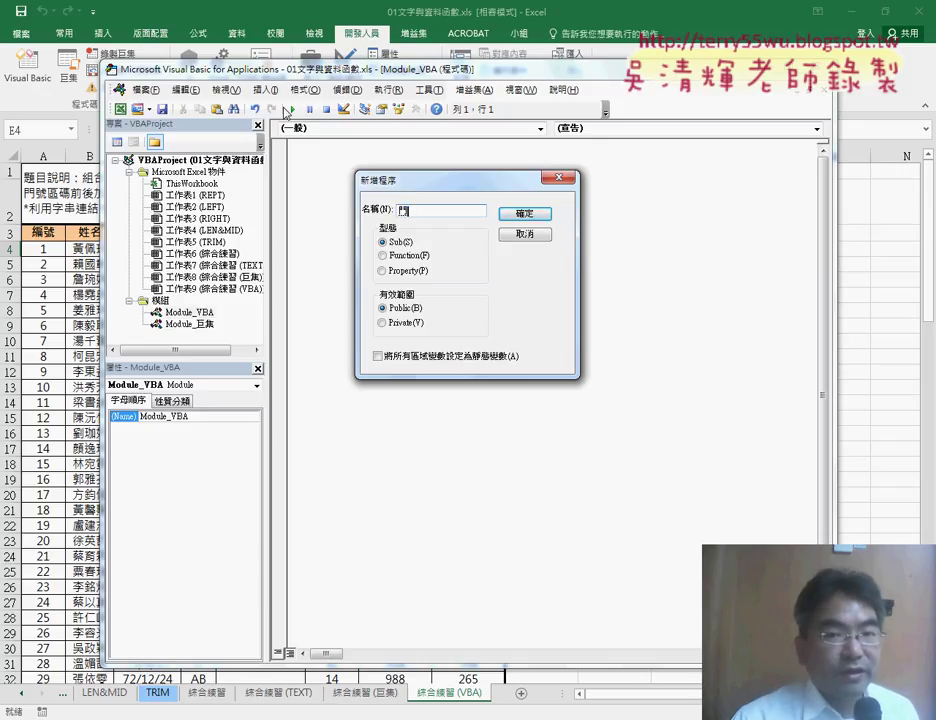
text(號)
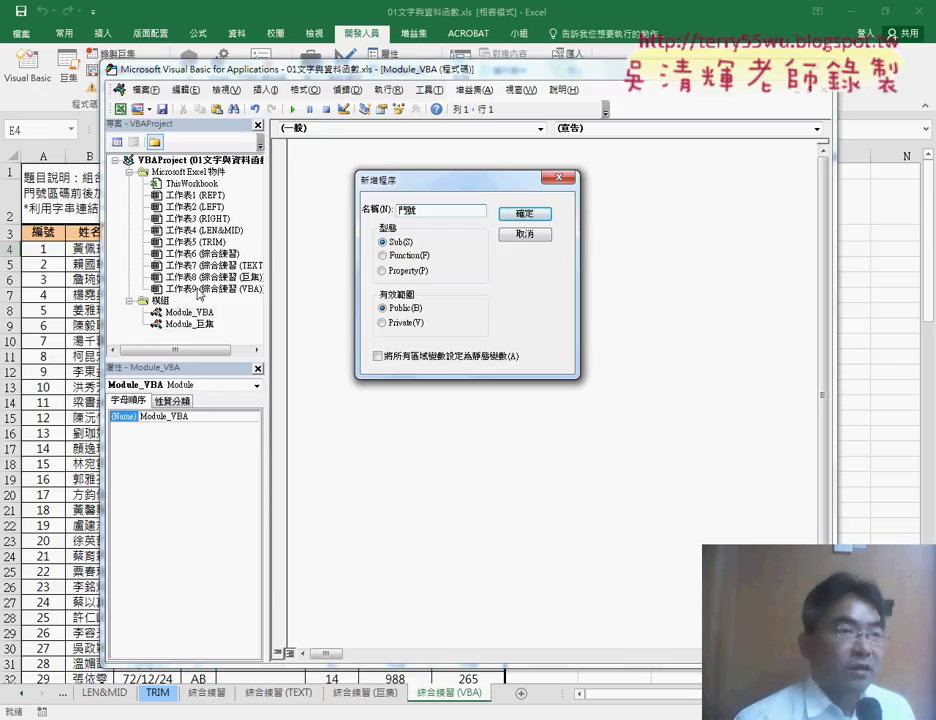
click(518, 214)
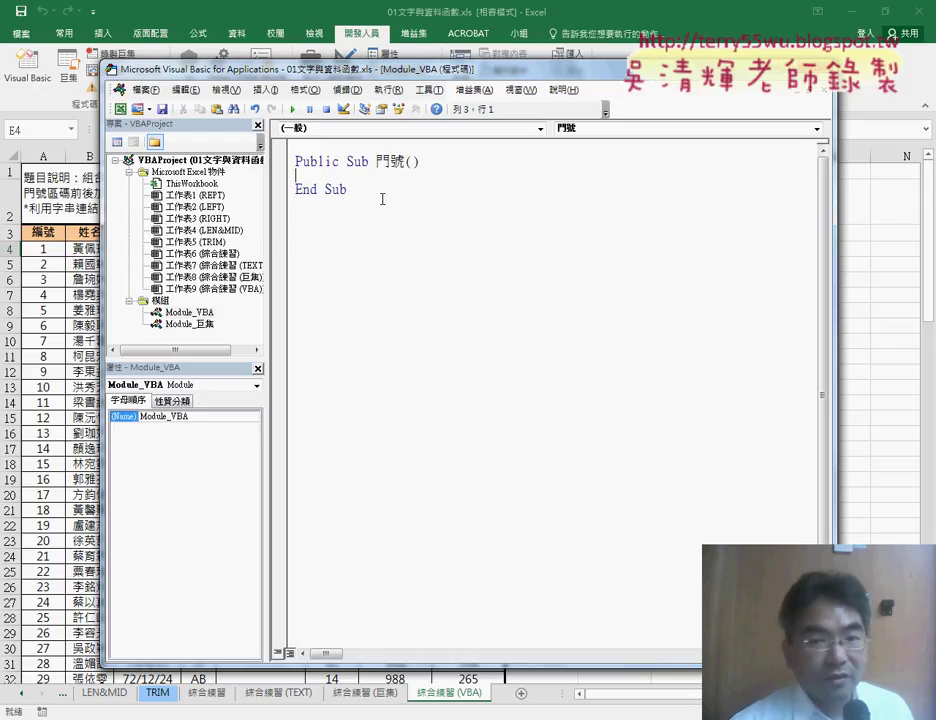
- Select Sub, 門號, End Sub and Public in the procedure to point out its parts
double_click(349, 161)
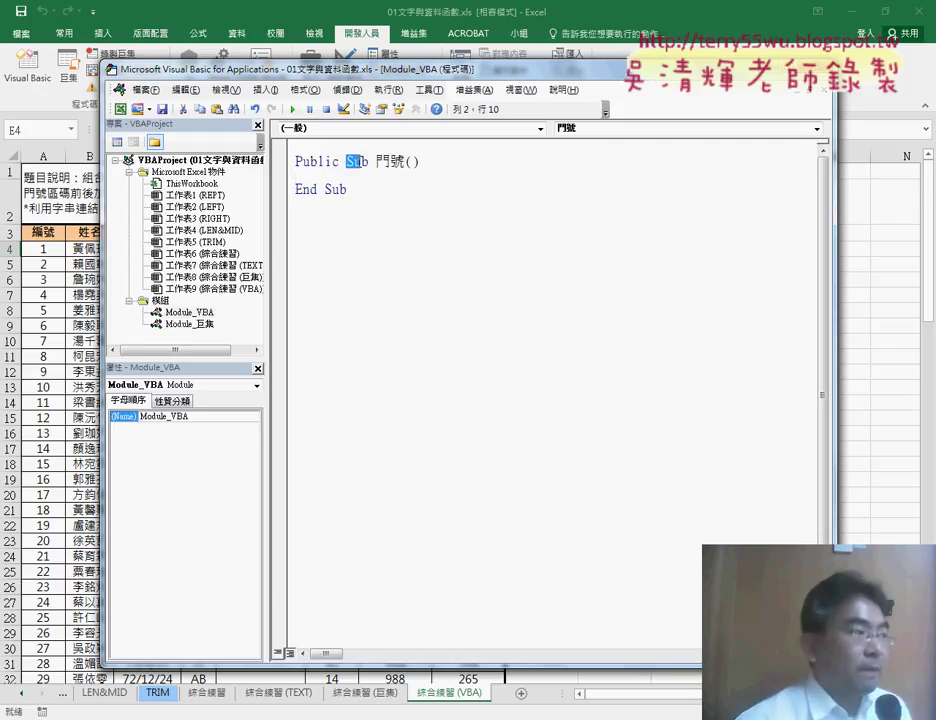
double_click(390, 161)
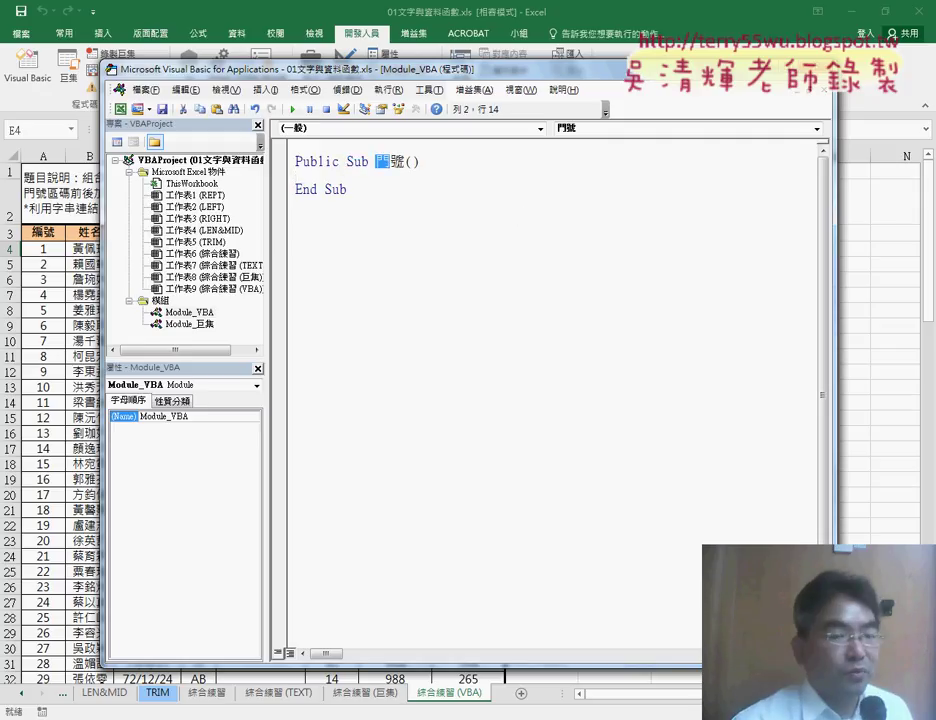
double_click(337, 189)
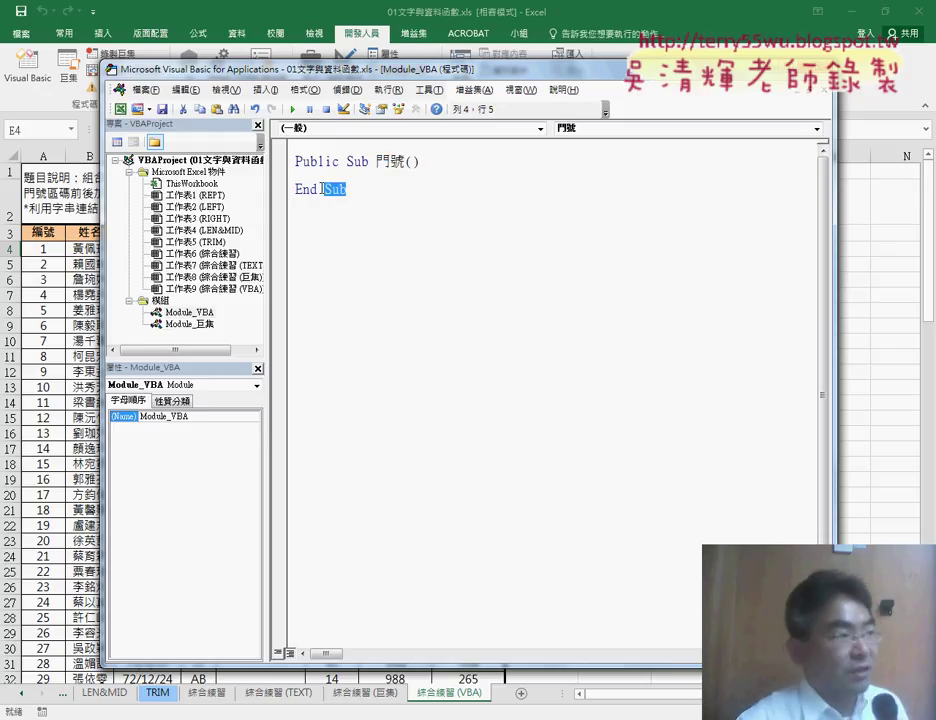
drag(347, 189, 296, 189)
drag(347, 161, 428, 162)
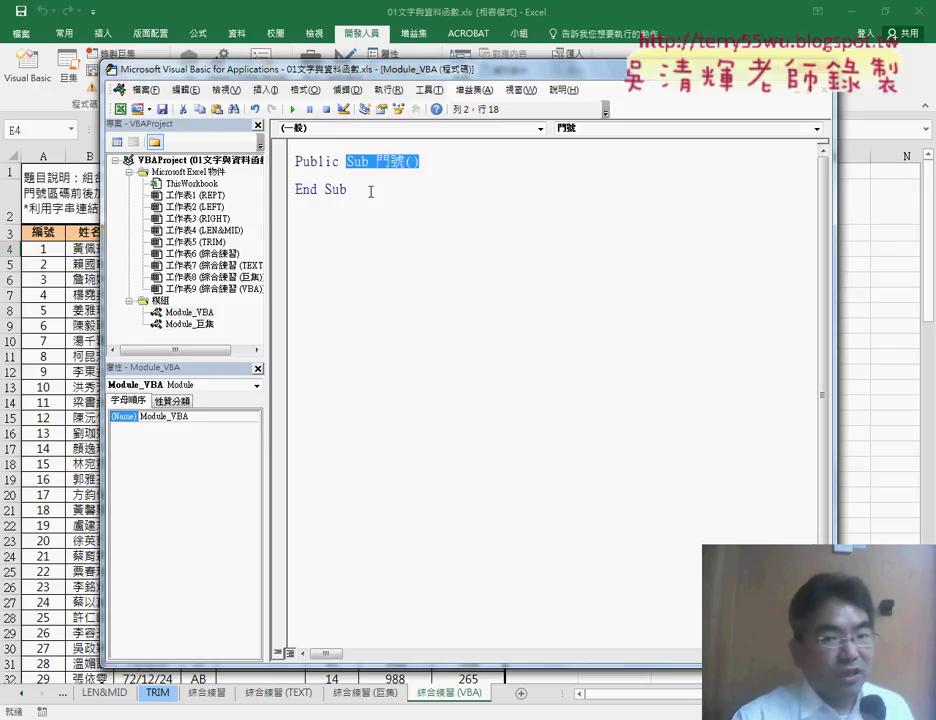
drag(347, 189, 296, 189)
click(349, 161)
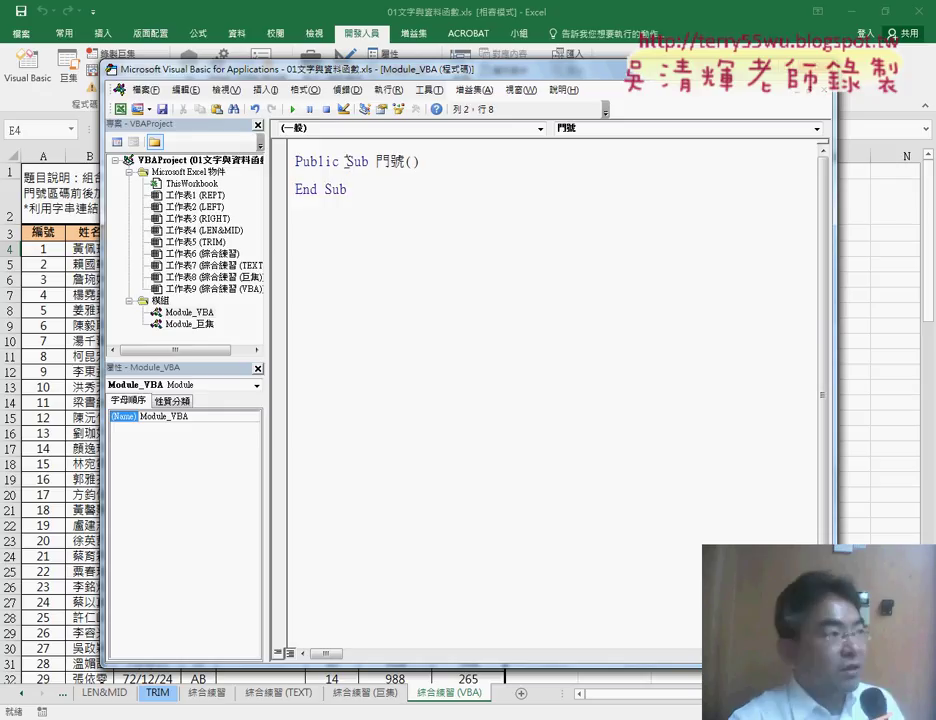
double_click(315, 161)
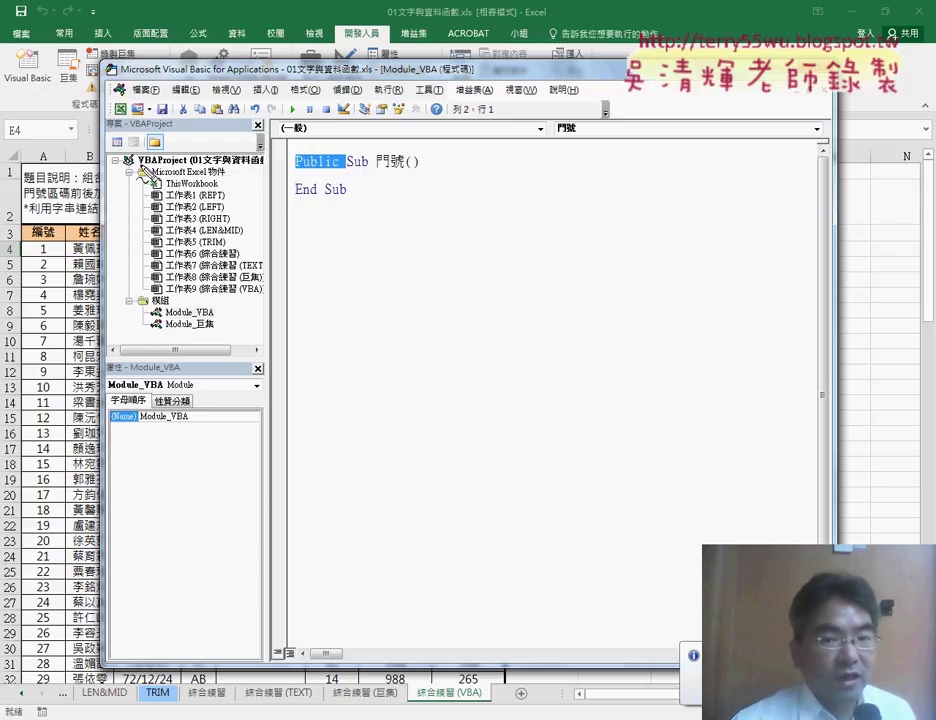
- Mark up the procedure header, then delete 'Public' and restore it with undo
drag(140, 163, 185, 163)
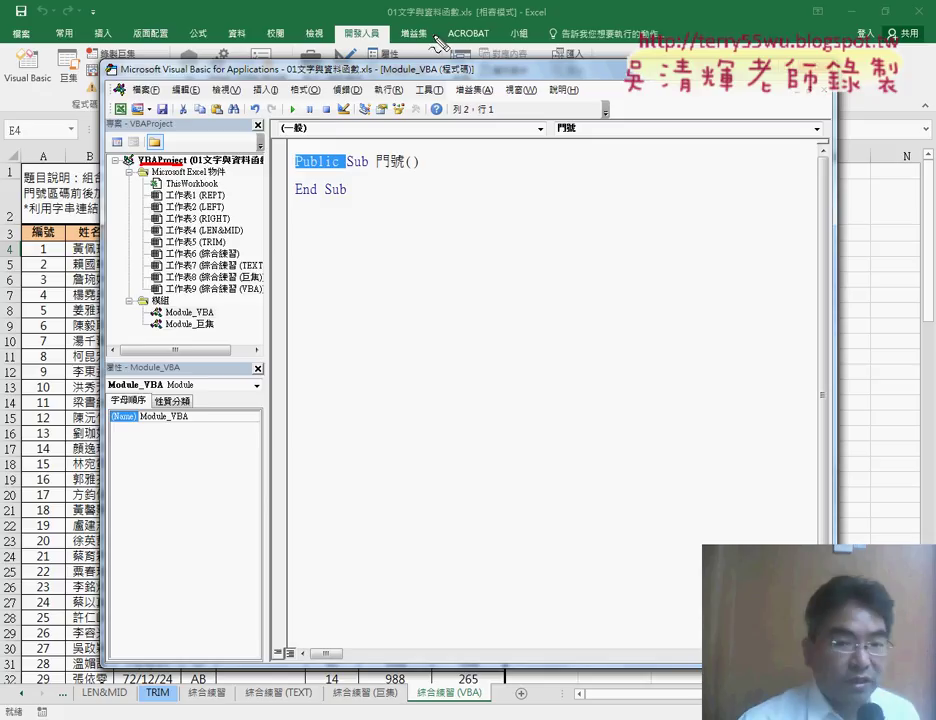
drag(389, 19, 470, 19)
drag(195, 165, 262, 161)
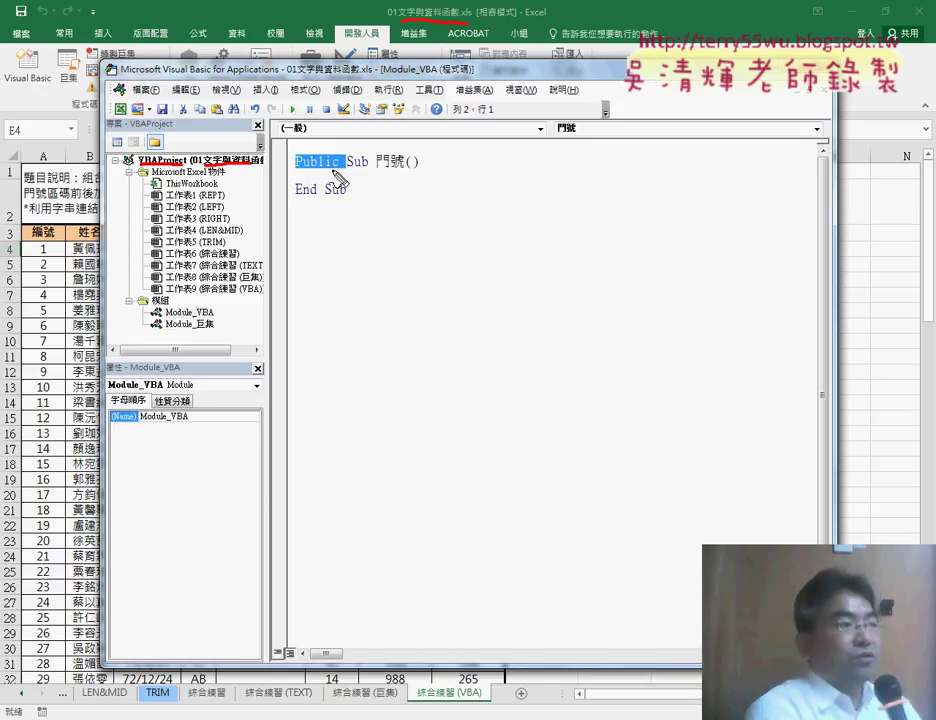
drag(345, 170, 296, 170)
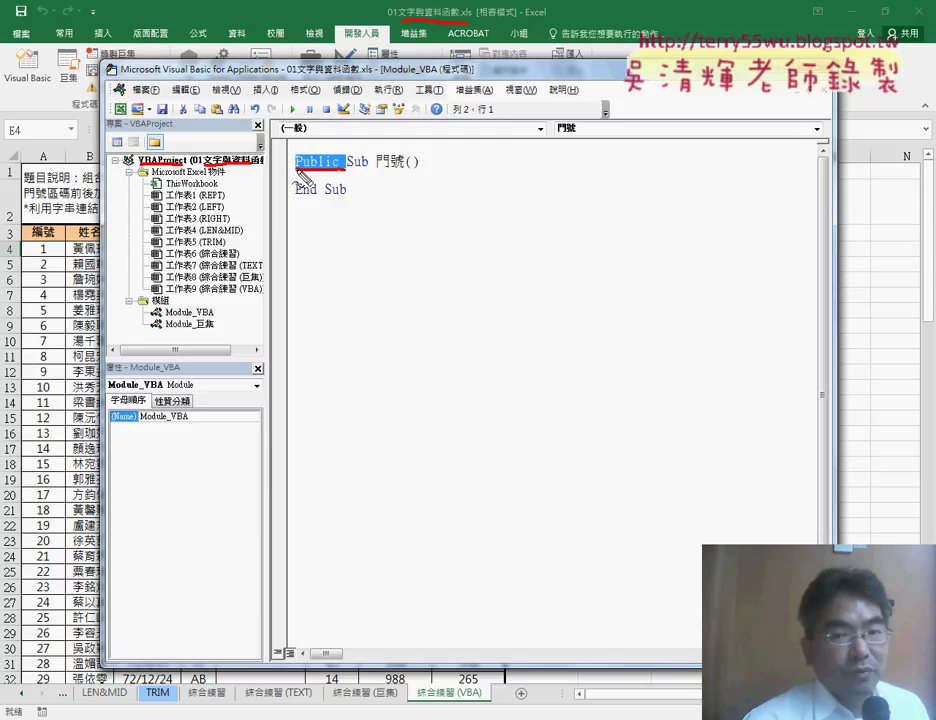
key(Escape)
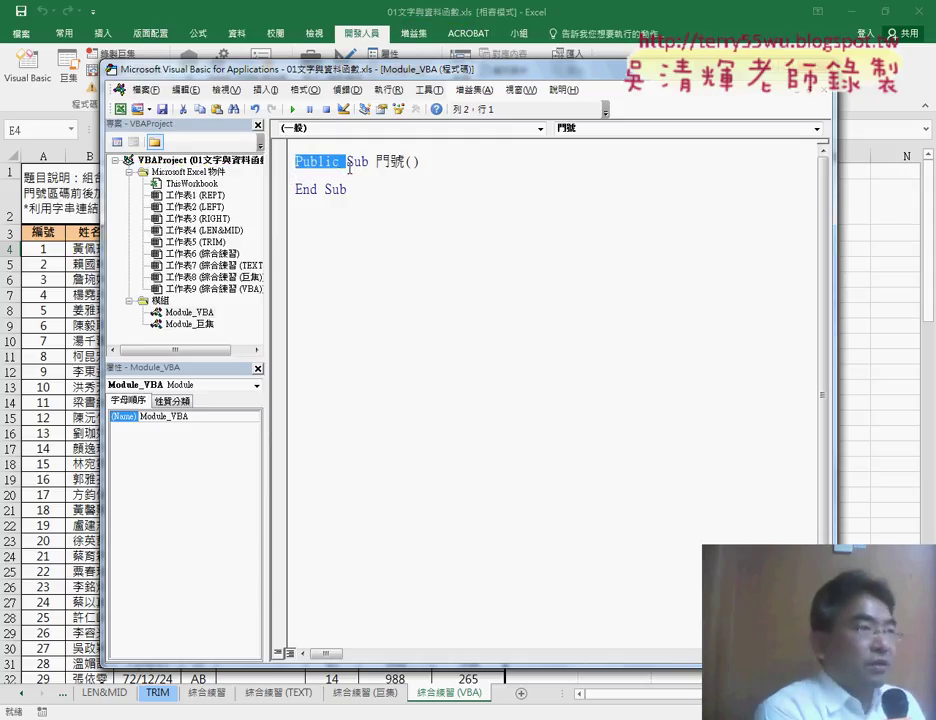
key(Delete)
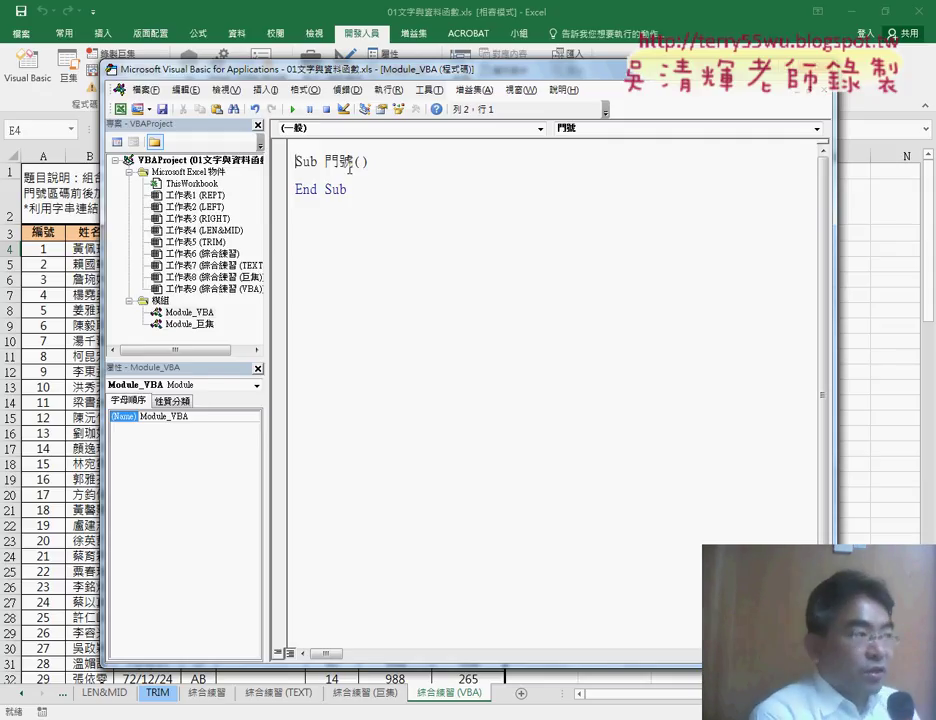
key(ctrl+z)
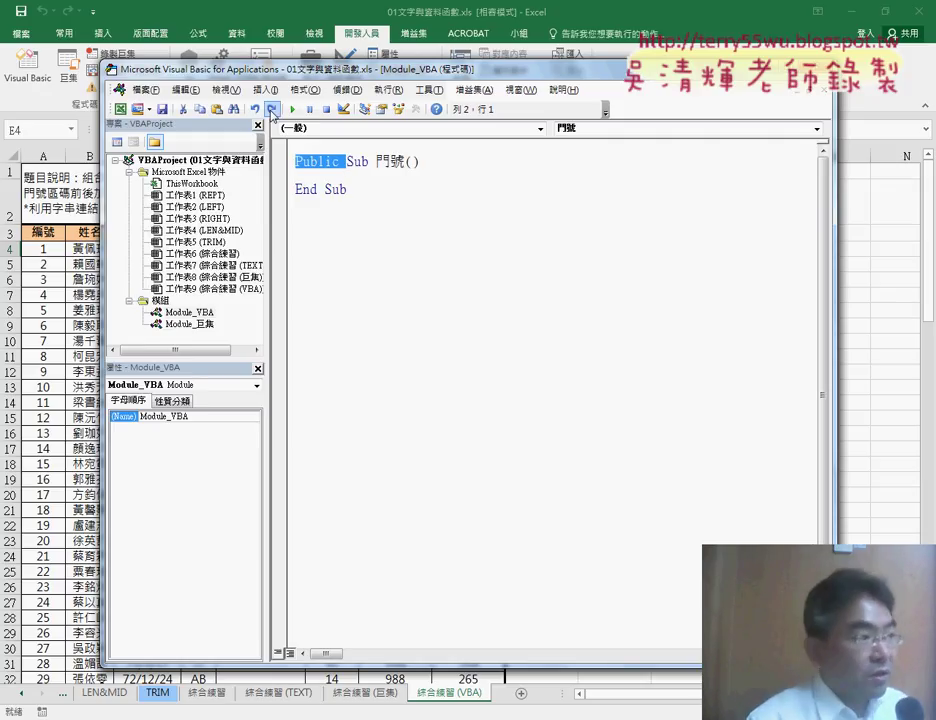
- Bring up the Add Procedure dialog again from Insert > Procedure
click(265, 89)
click(276, 107)
click(406, 324)
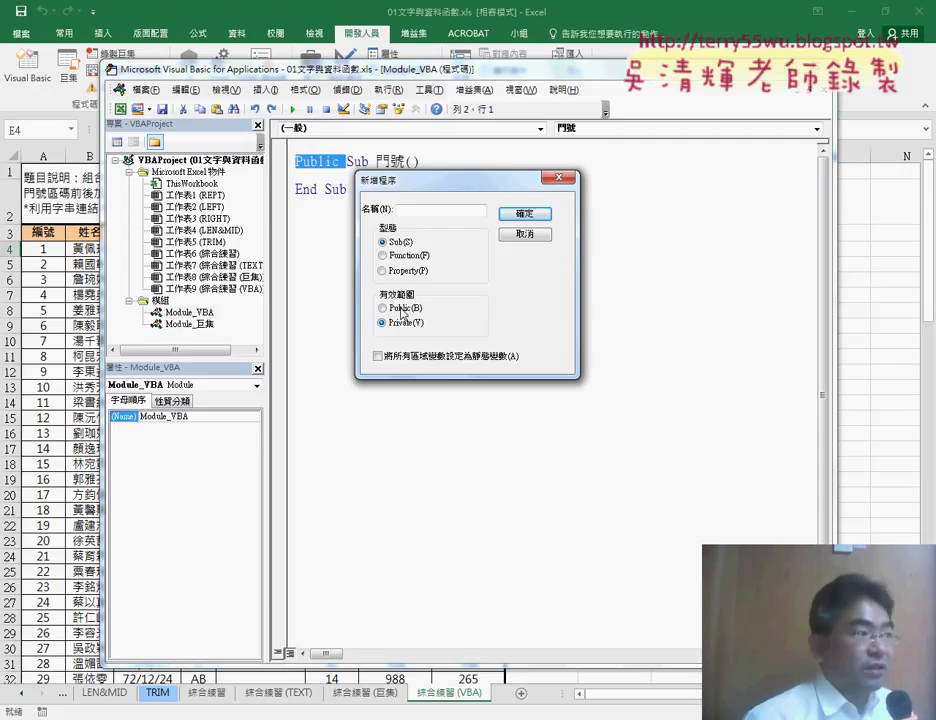
- Switch the new procedure's scope to Public, then cancel the Add Procedure dialog
click(401, 309)
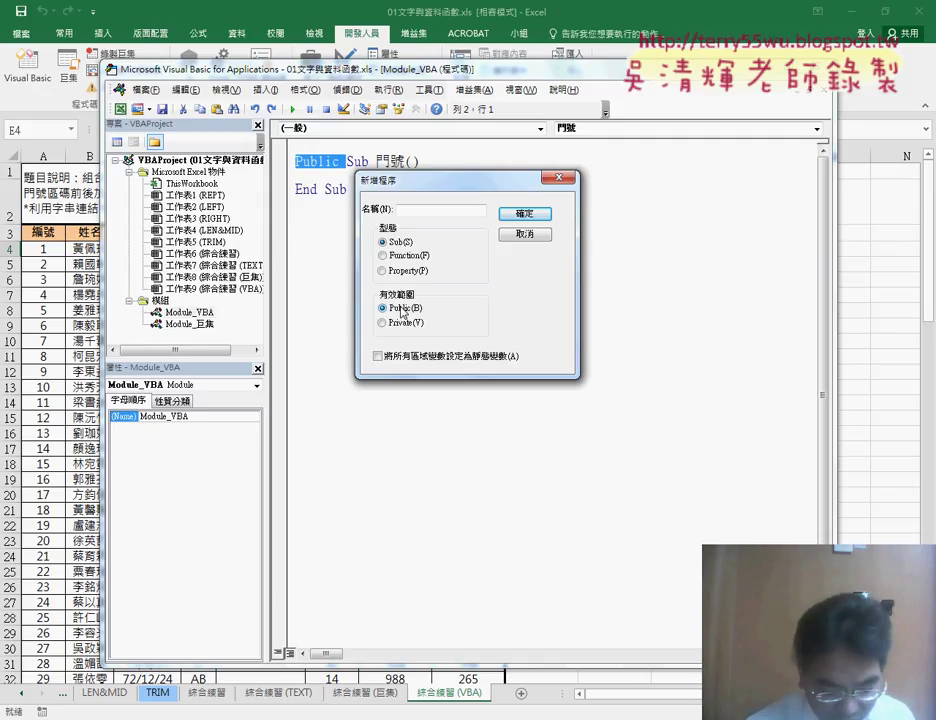
click(527, 234)
- Move the code editor down to show sheet rows 1–6 with the empty 手機 column at E4
click(351, 175)
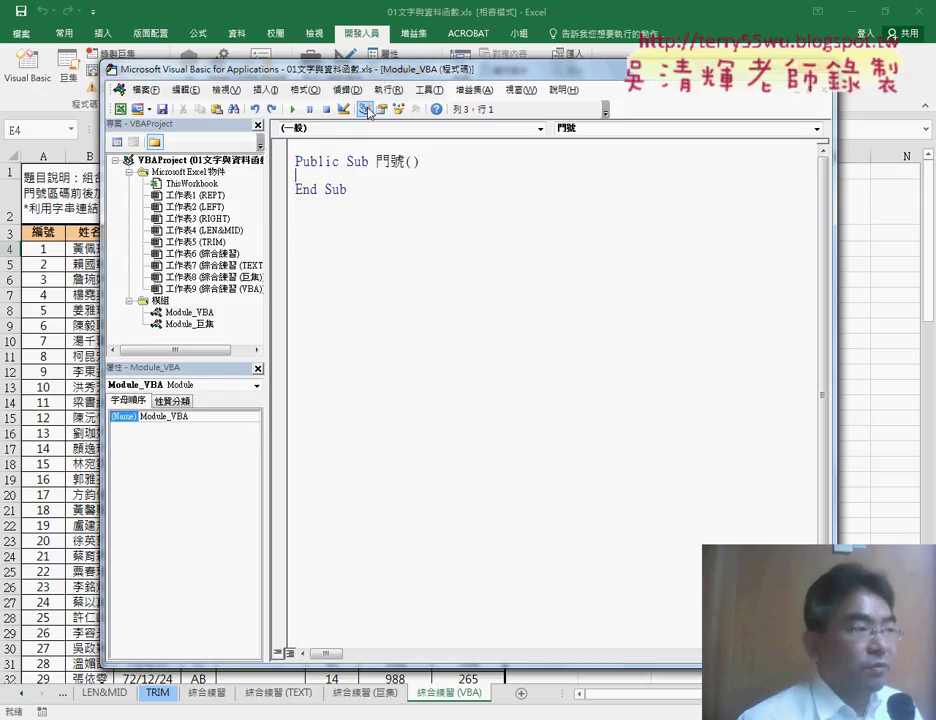
drag(378, 77, 383, 323)
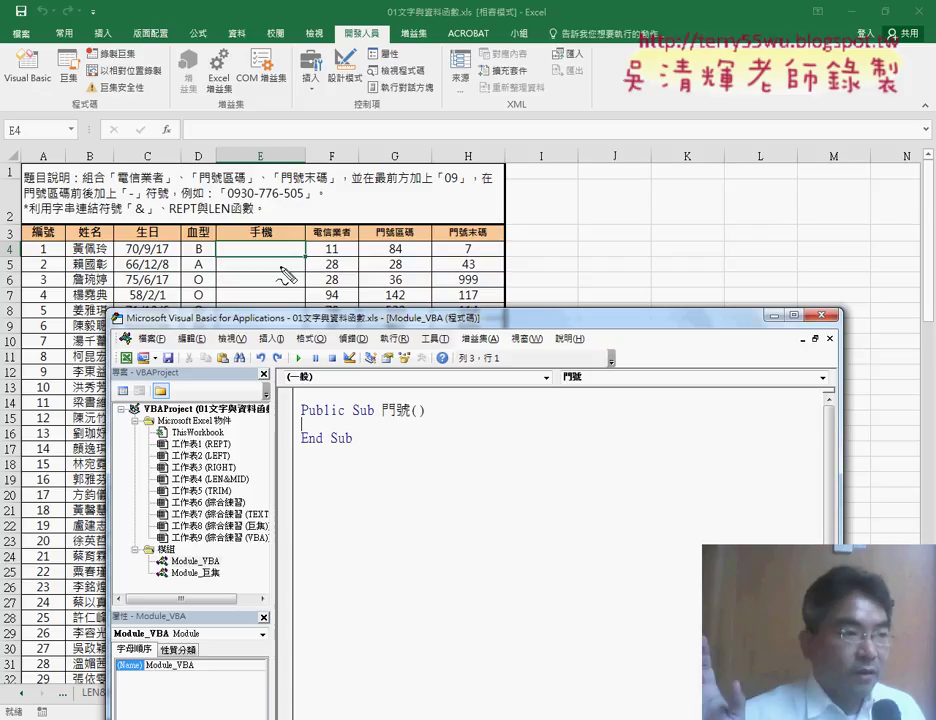
mouse_move(212, 238)
mouse_down()
mouse_move(213, 268)
mouse_move(307, 260)
mouse_up()
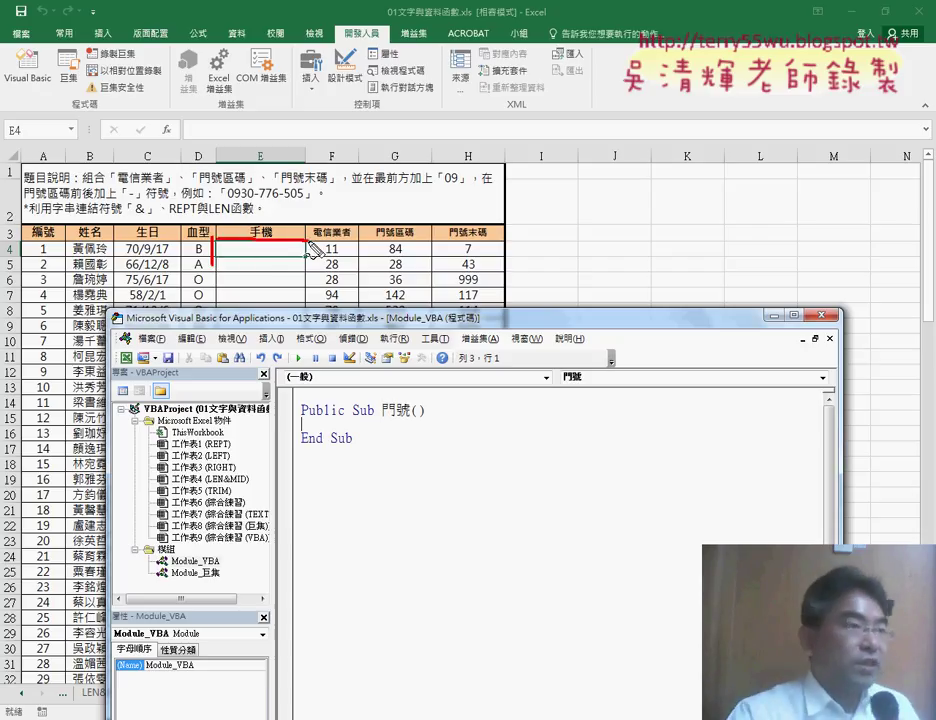
drag(218, 262, 307, 260)
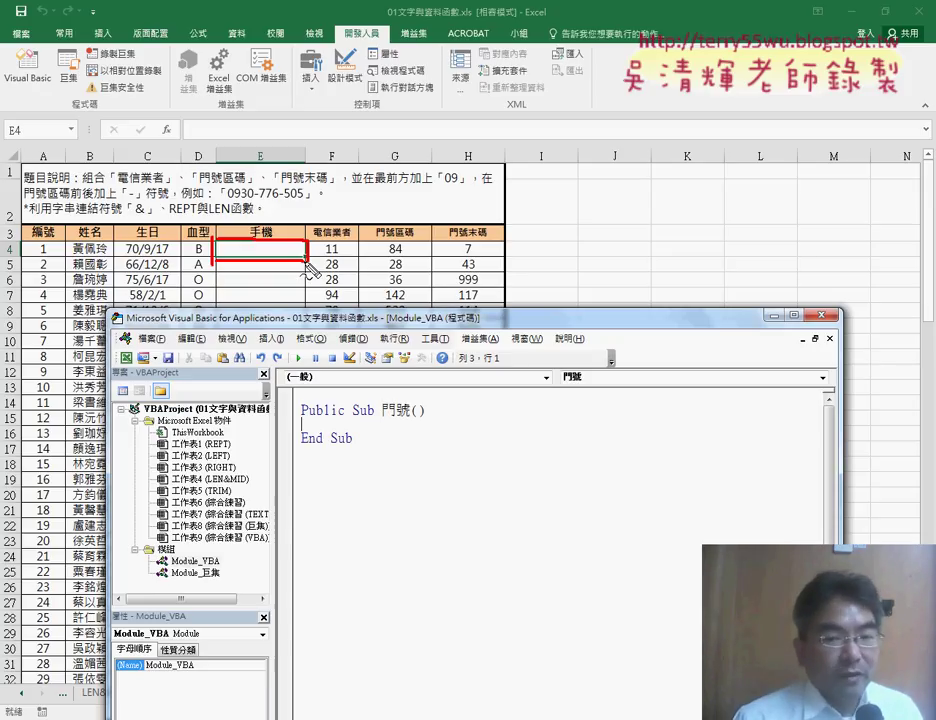
drag(222, 201, 236, 201)
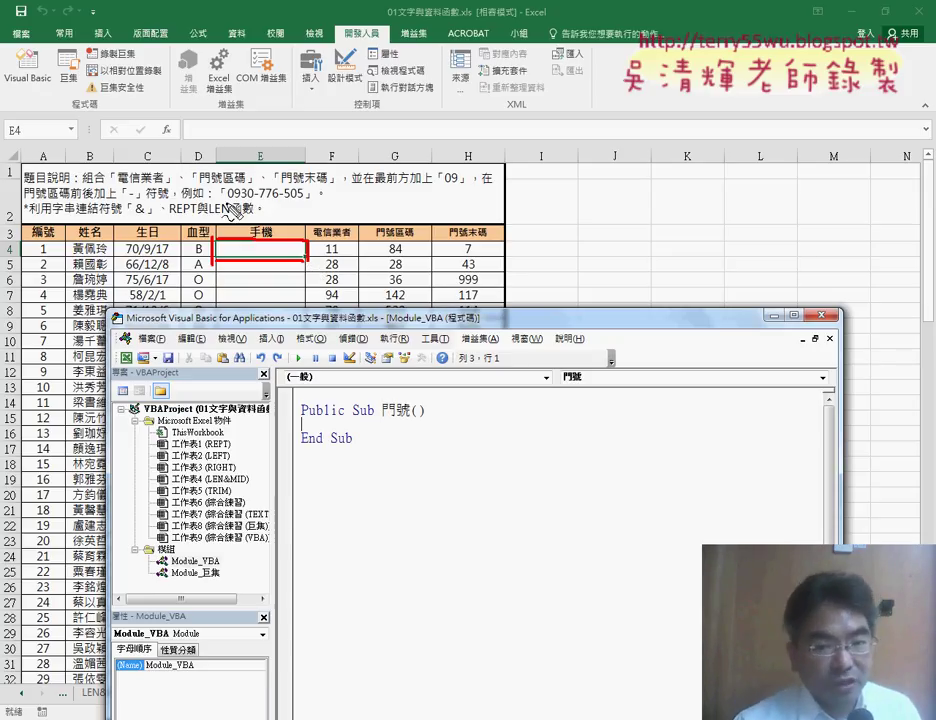
drag(323, 257, 336, 257)
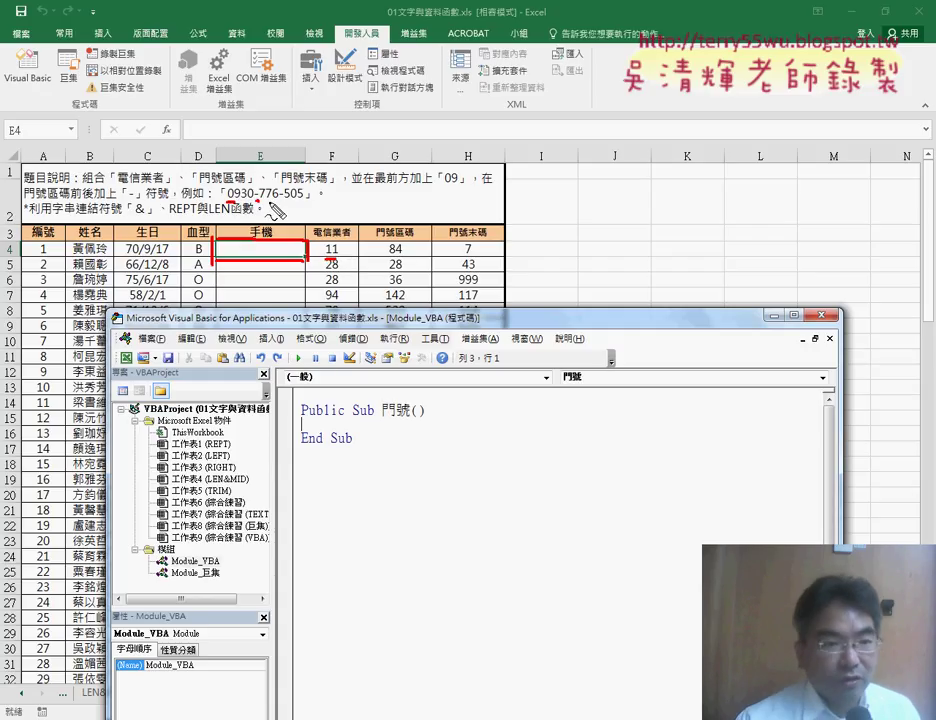
drag(388, 255, 398, 256)
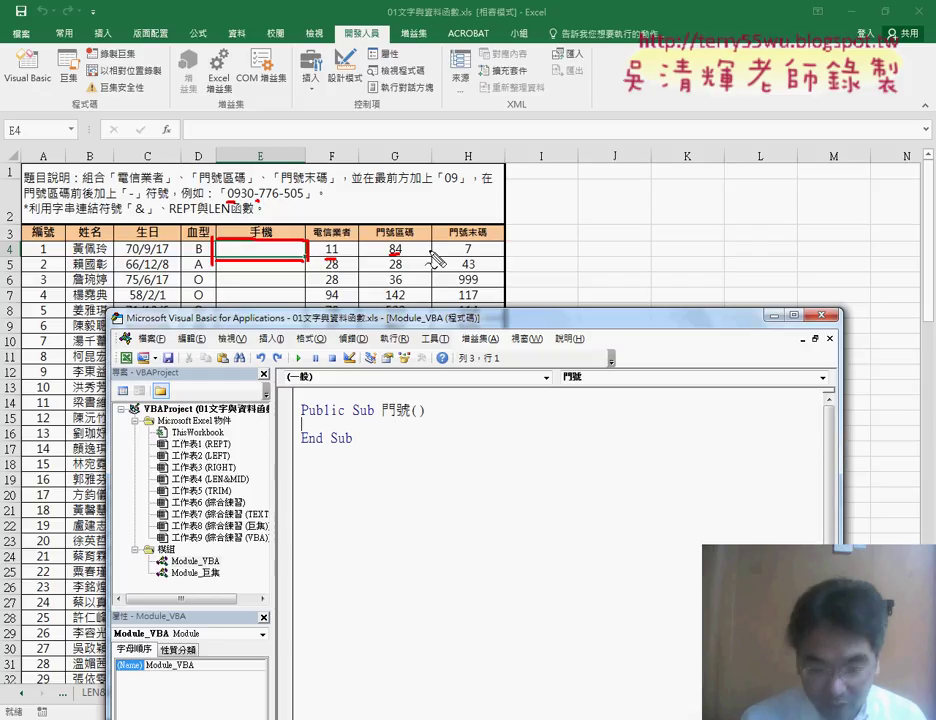
drag(461, 258, 471, 258)
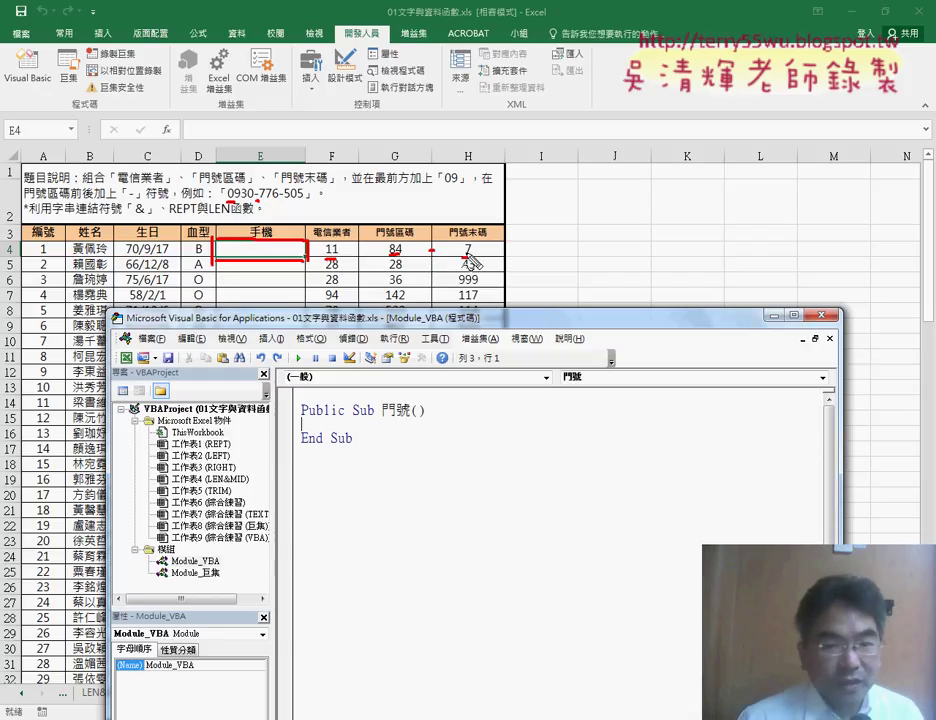
drag(382, 242, 386, 244)
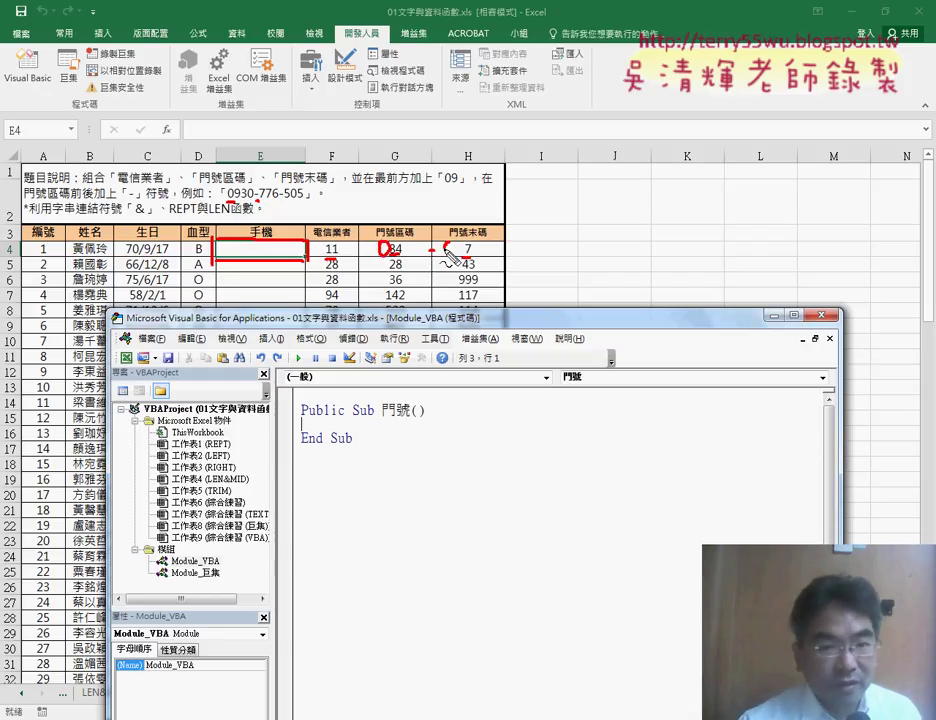
drag(446, 244, 456, 255)
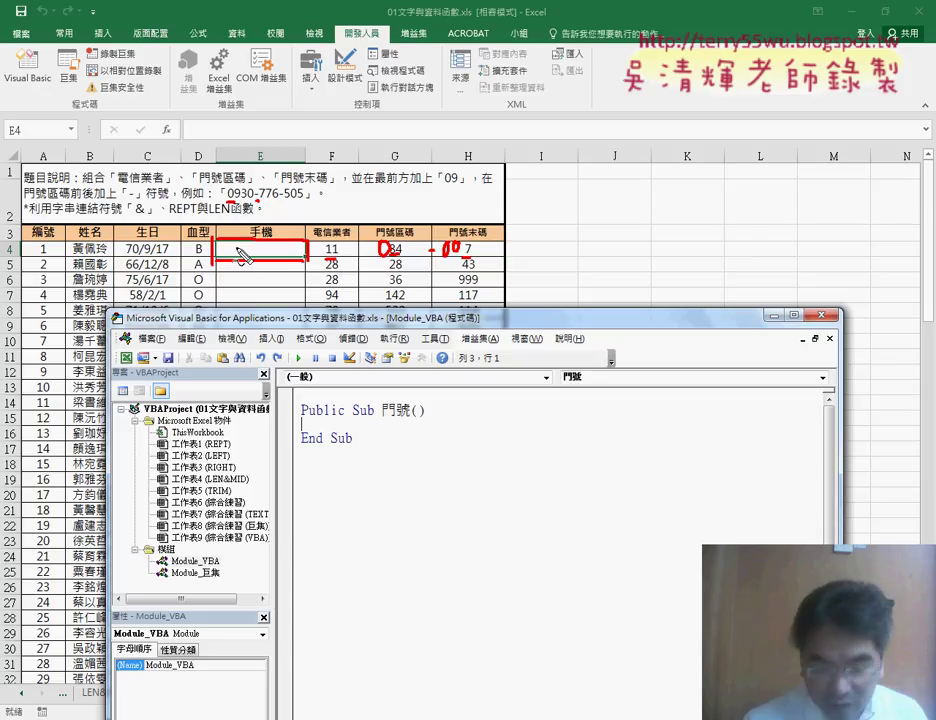
key(Escape)
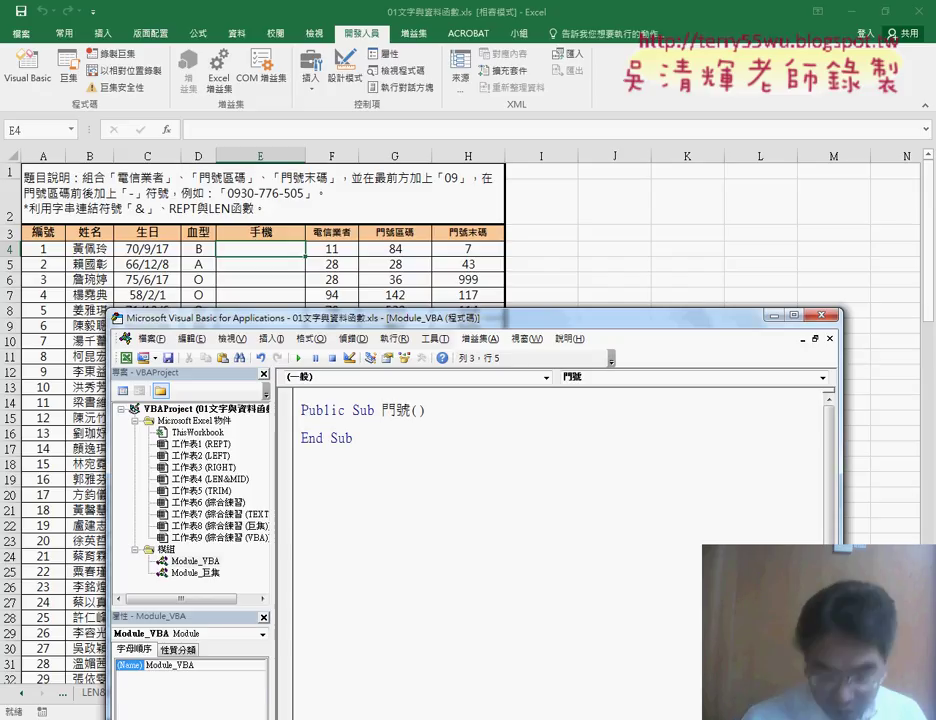
- Start Sub 門號's indented first line as cells(4,"E"), swapping column 5 for "E"
key(Tab)
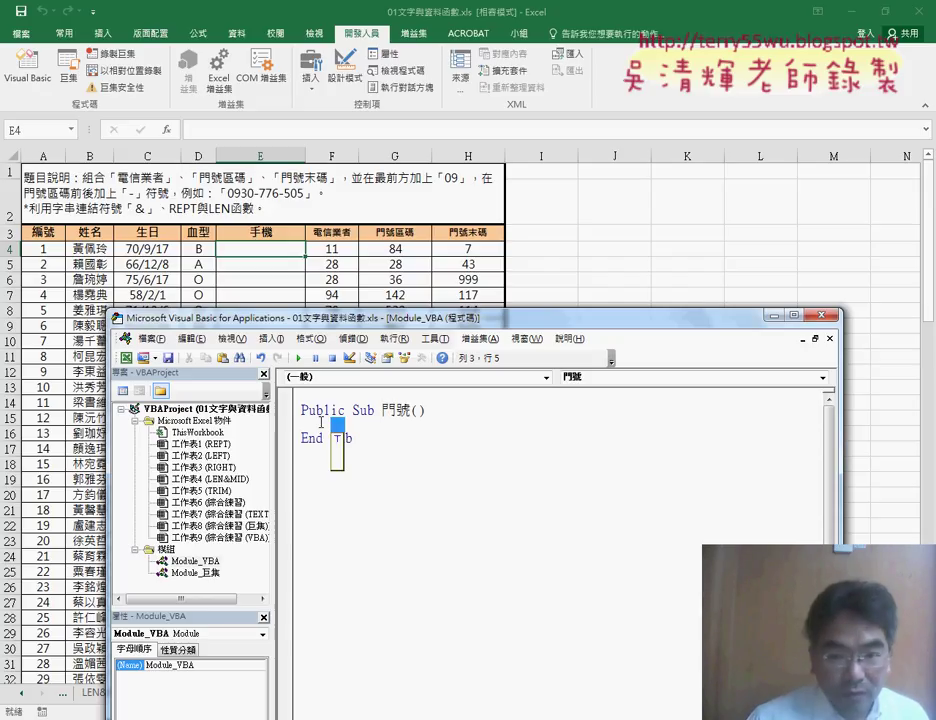
text(cells)
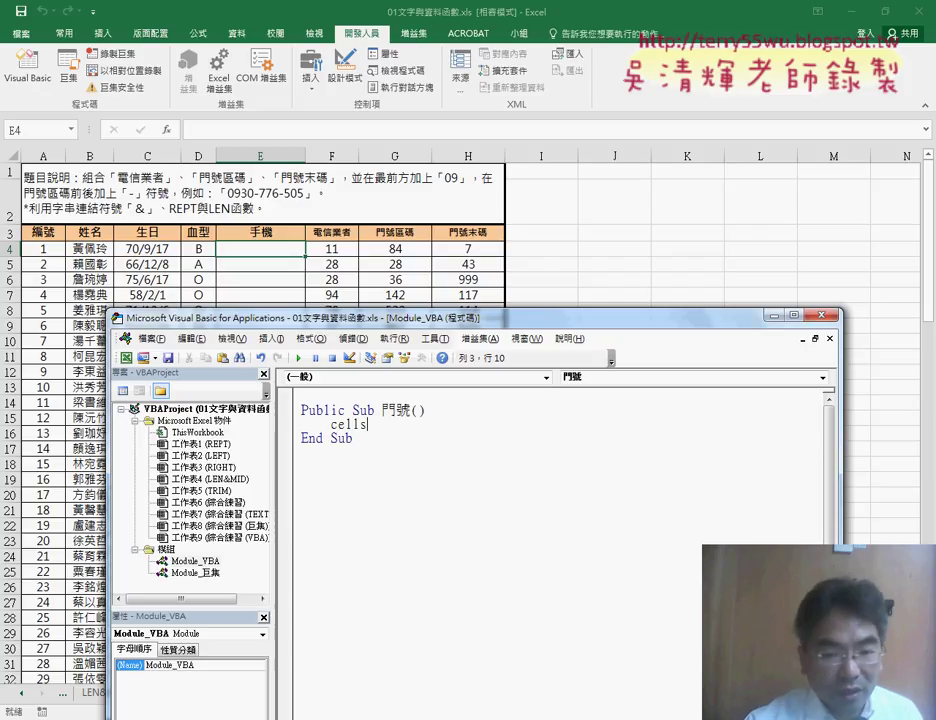
text(()
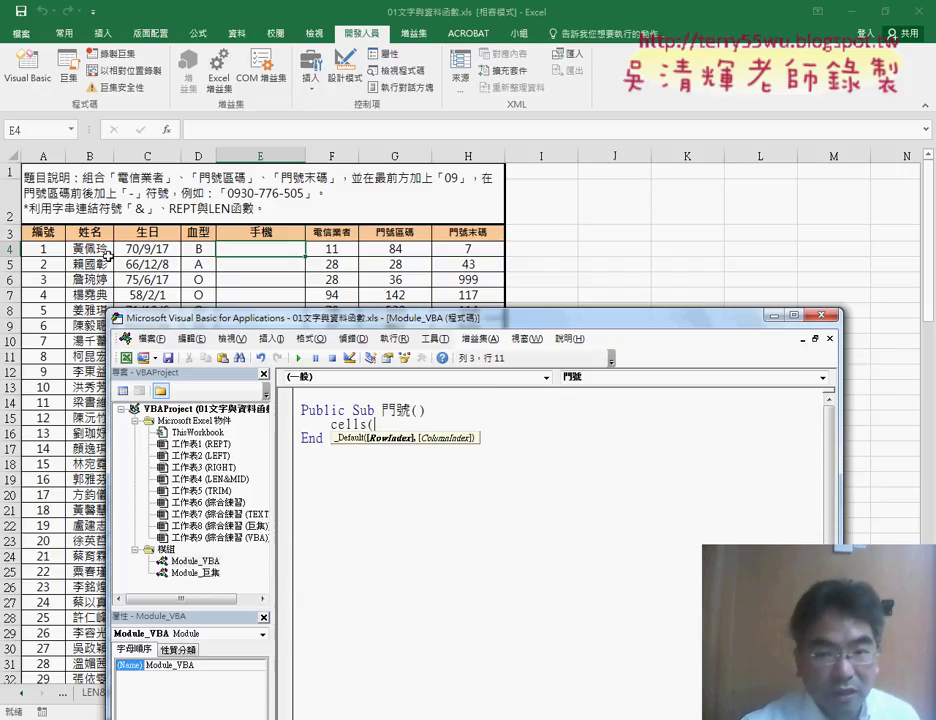
text(4)
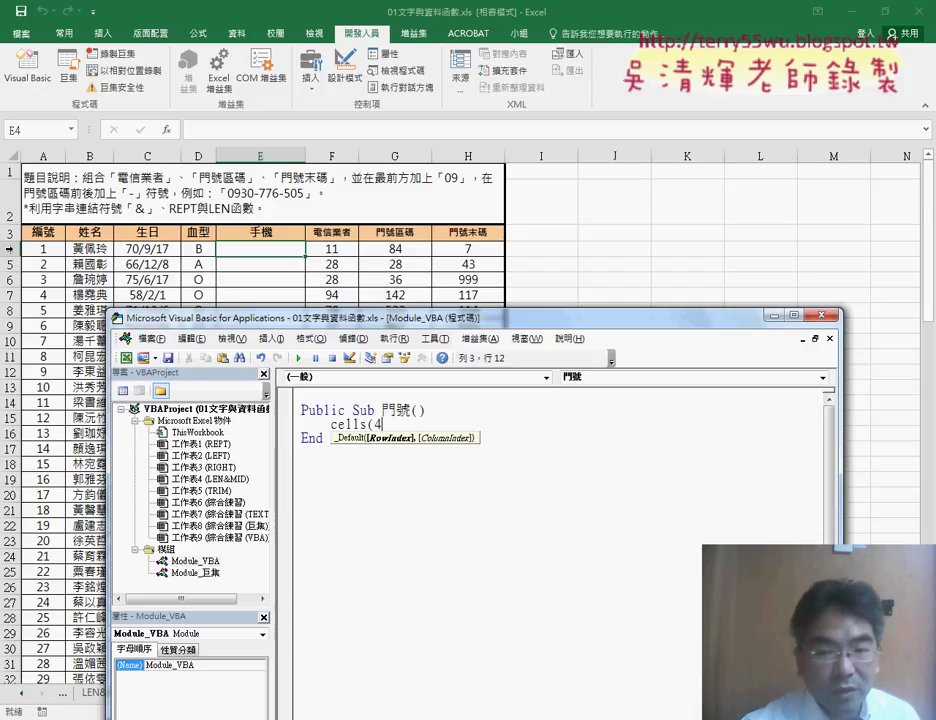
text(,)
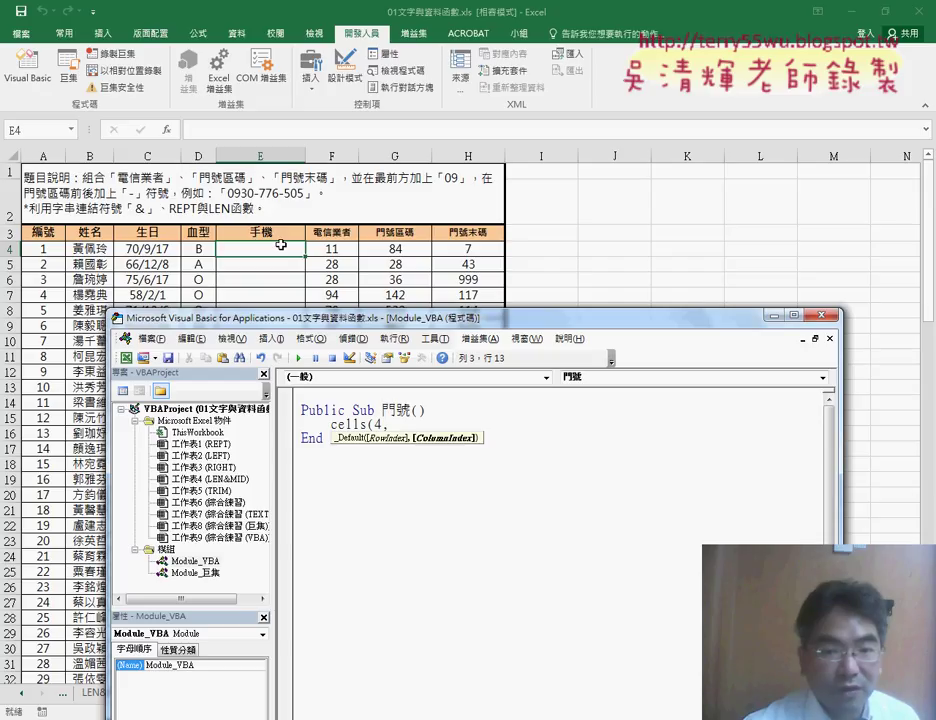
text(5)
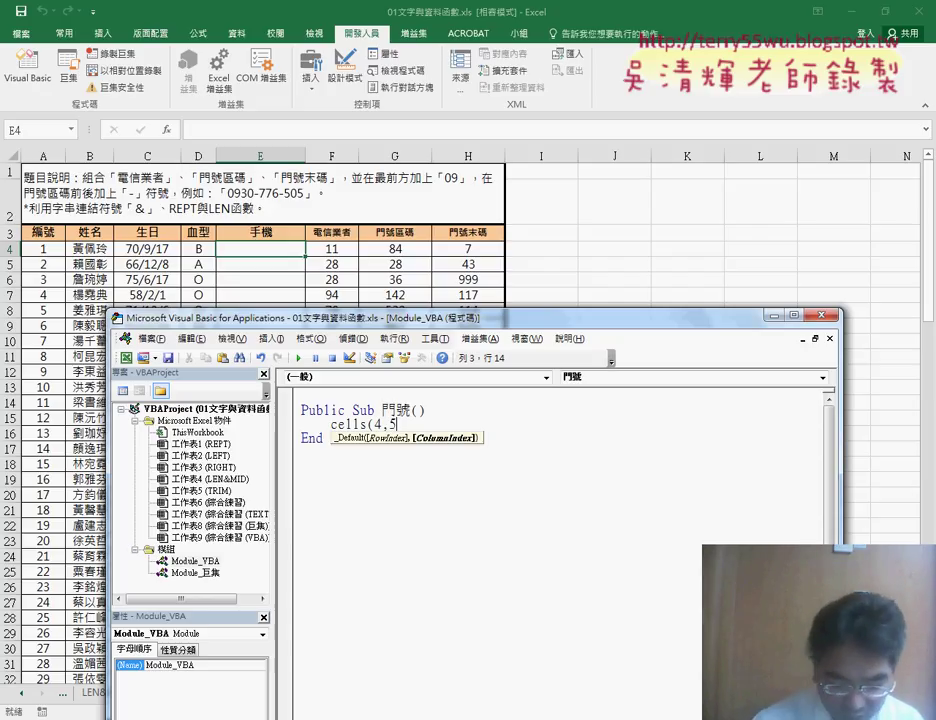
key(BackSpace)
text(")
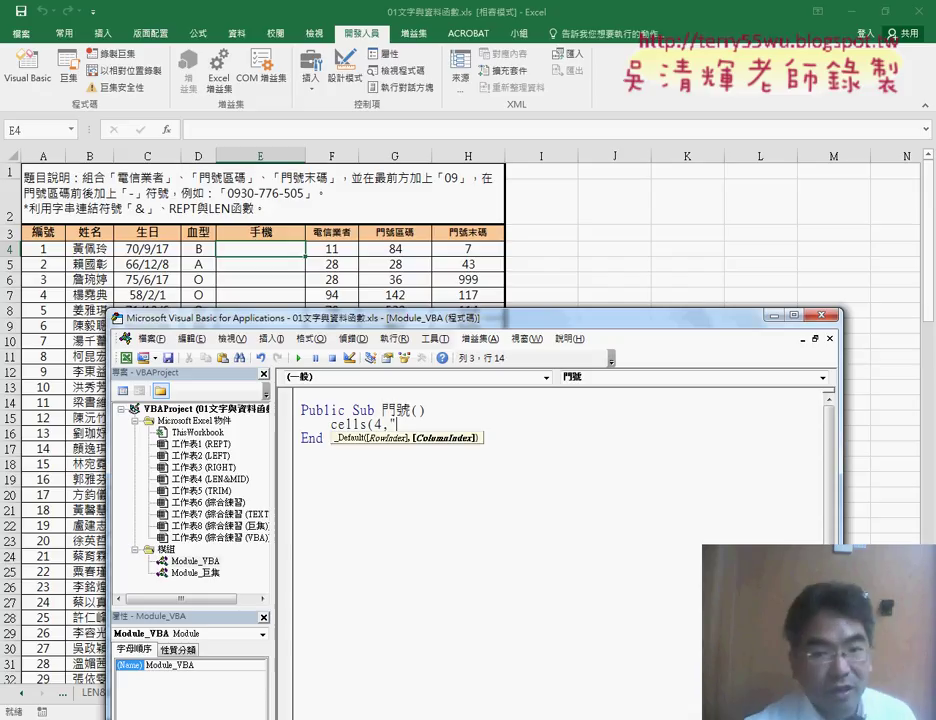
text(E)
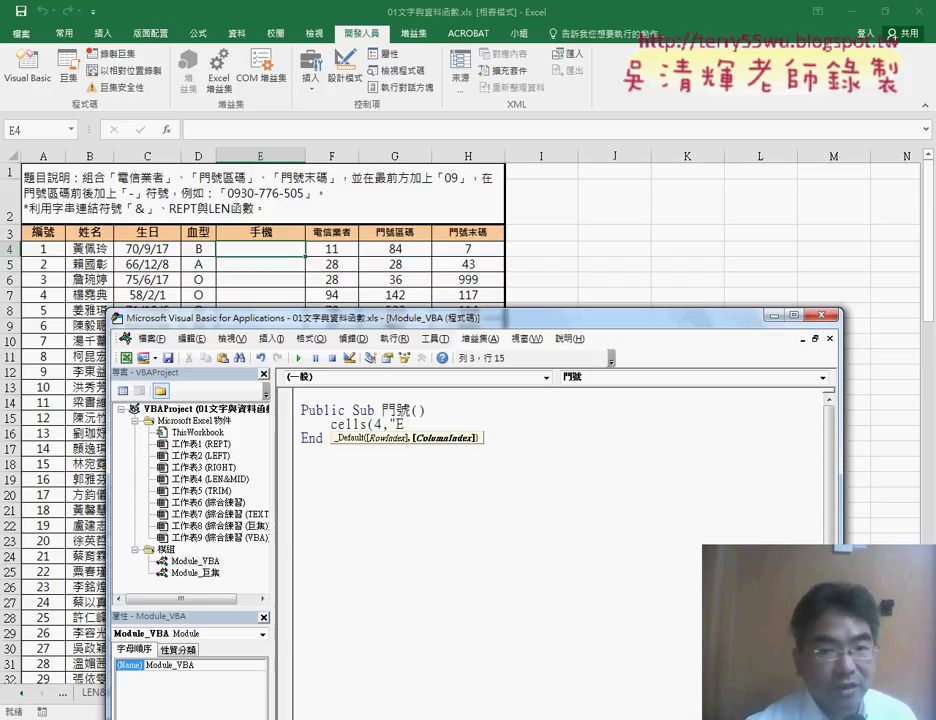
text("))
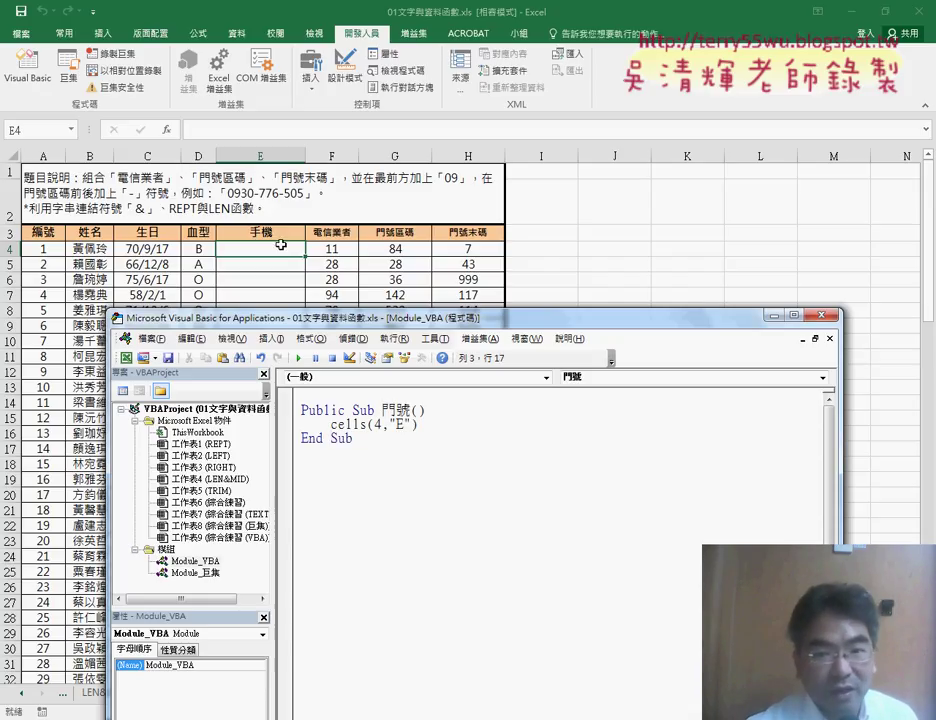
- Append ="09" & after cells(4,"E") on the macro line
drag(411, 424, 389, 424)
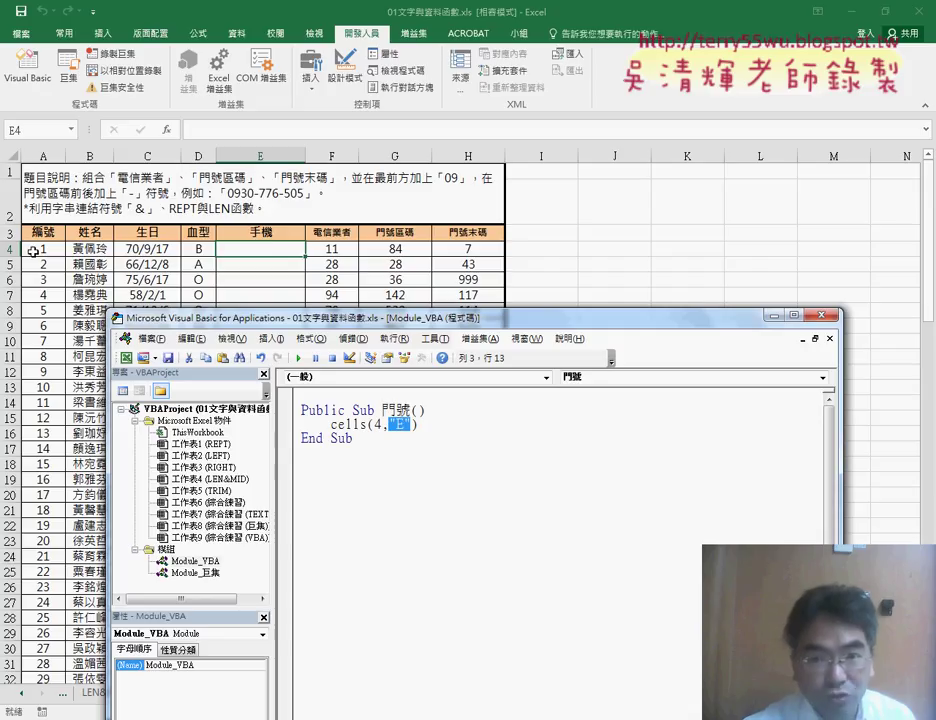
click(462, 424)
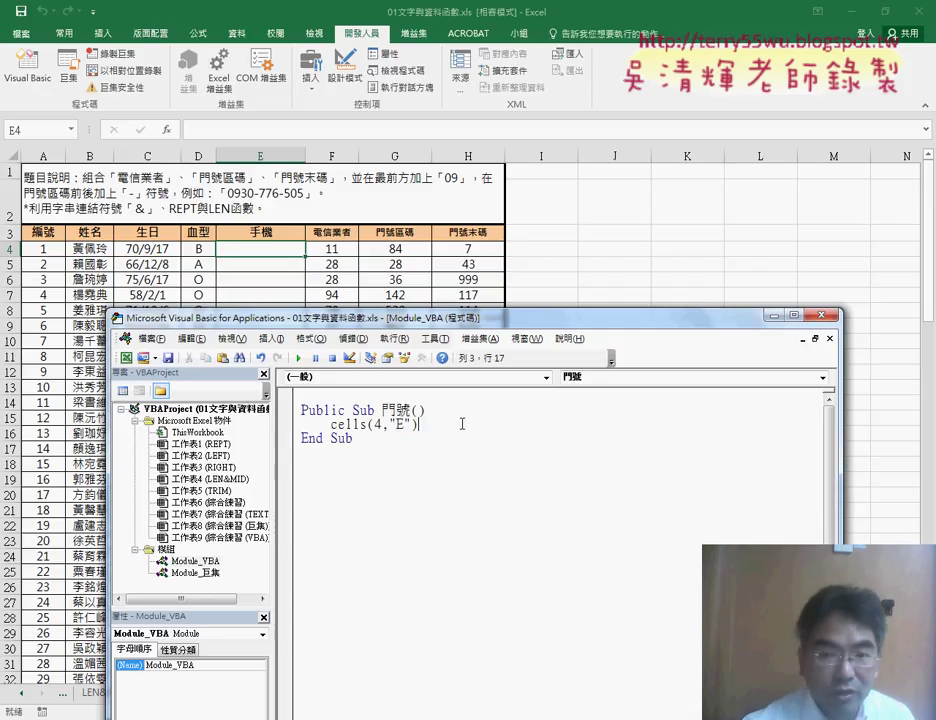
text(=)
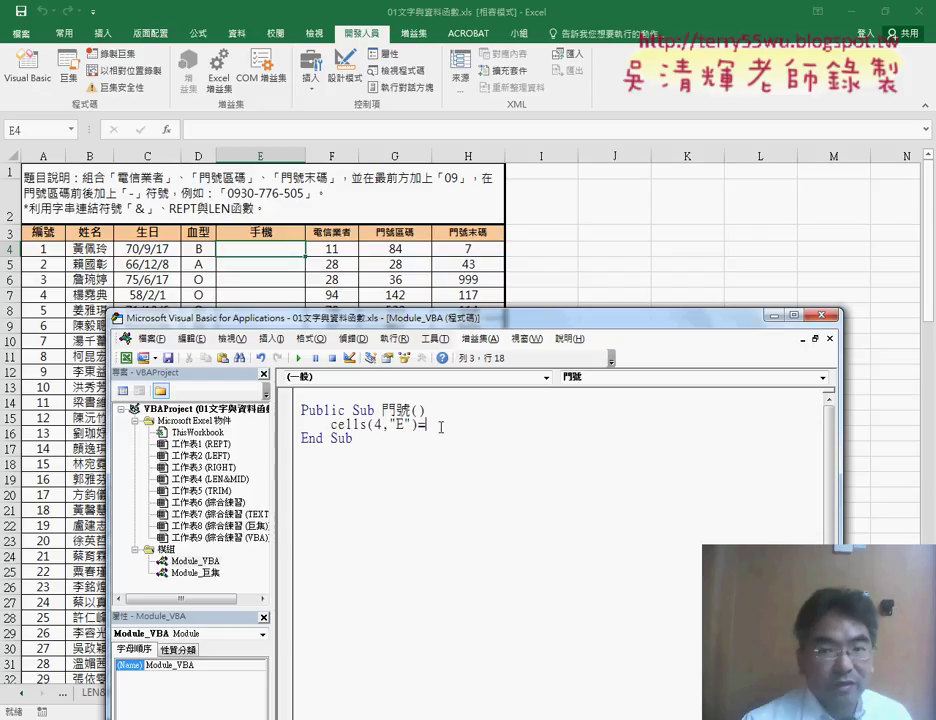
text("09)
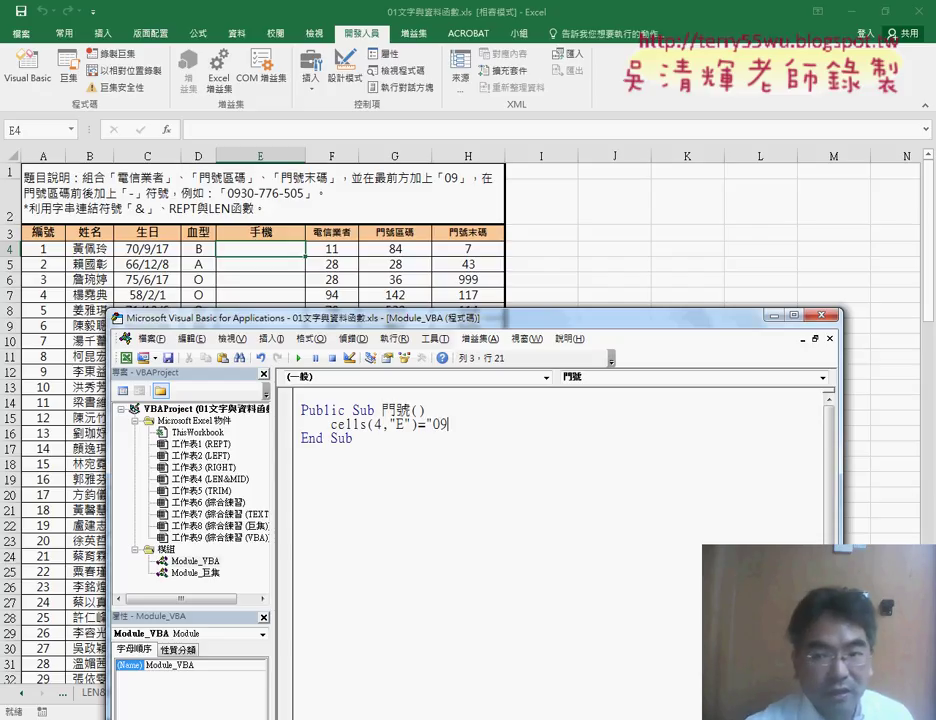
text(")
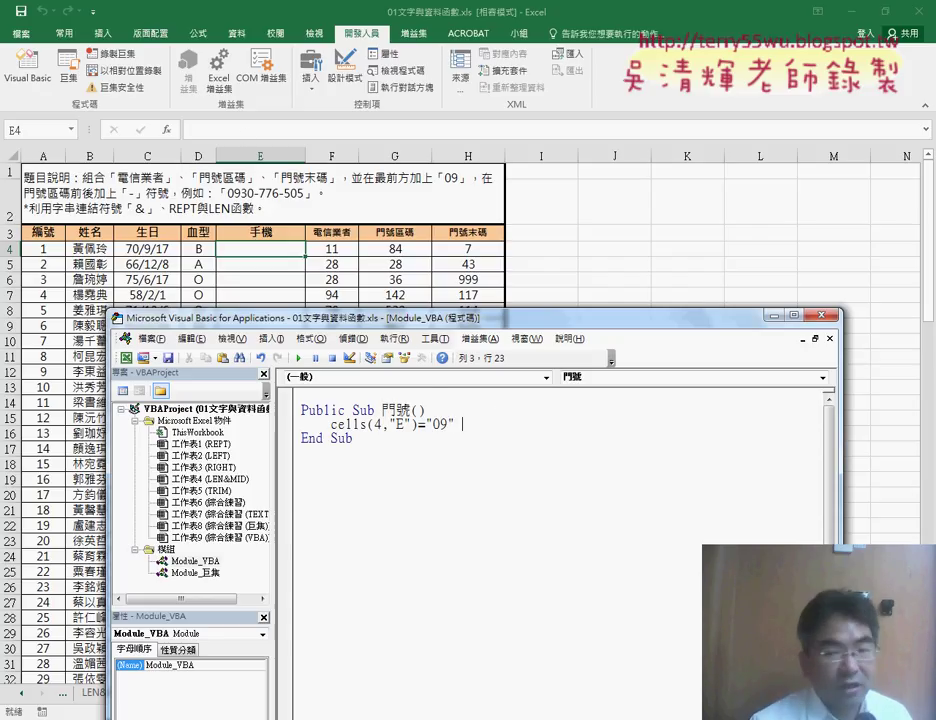
text(&)
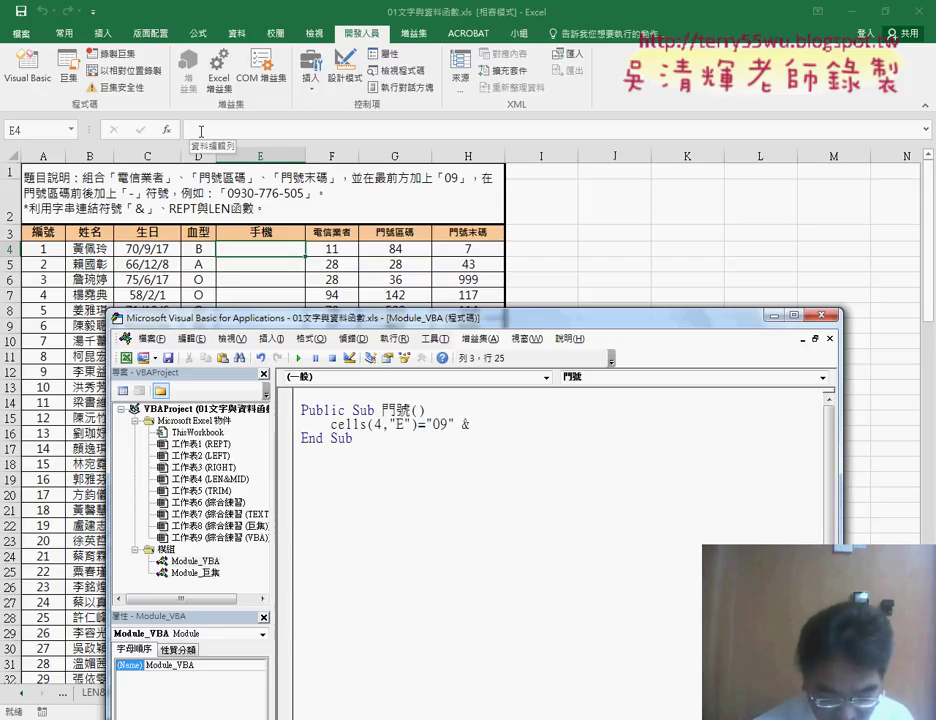
- Copy cells(4,"E") after the & and change it to cells(4,"F")
click(455, 424)
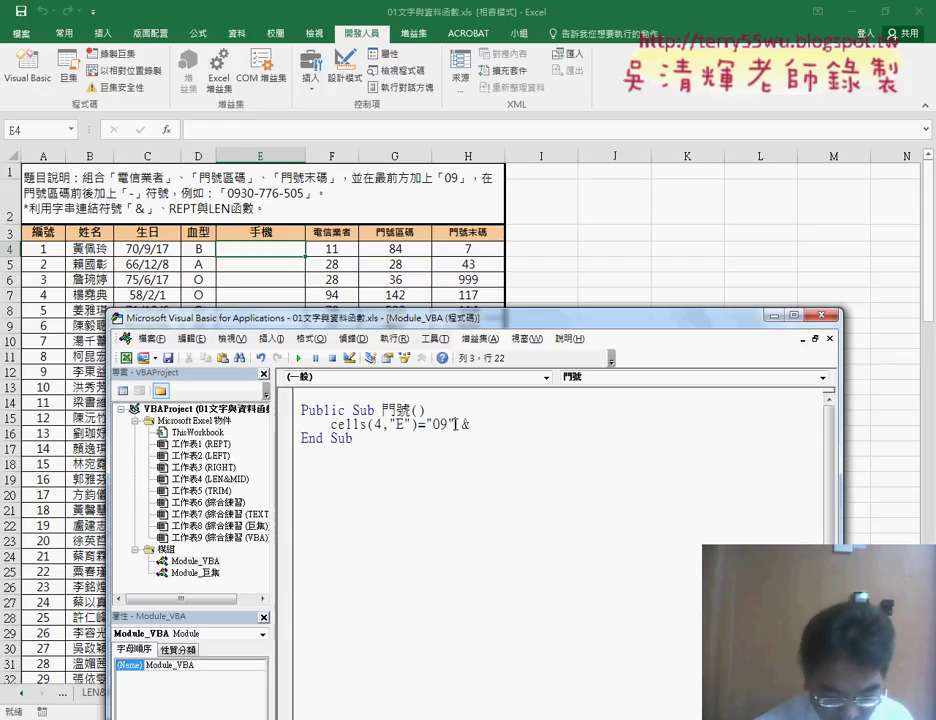
click(486, 422)
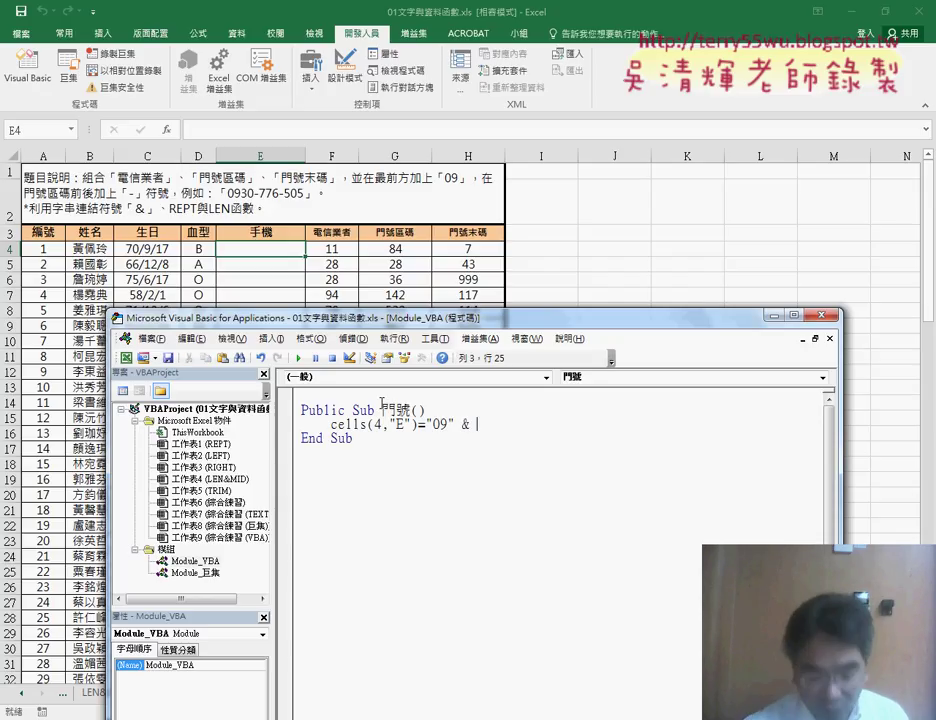
click(332, 424)
drag(332, 424, 488, 432)
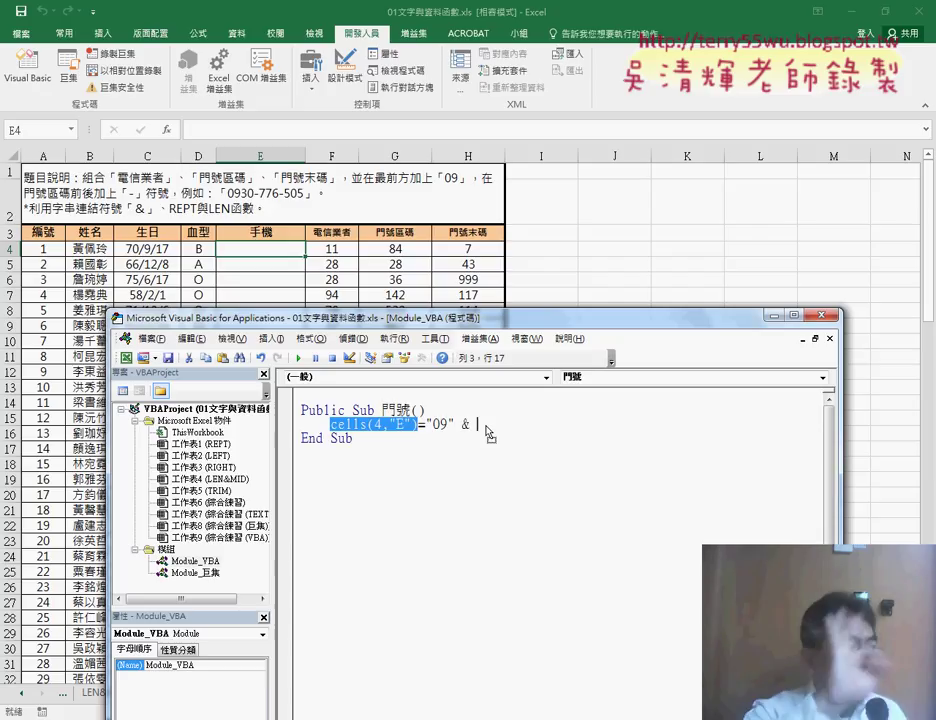
drag(488, 432, 488, 432)
text(cells(4,"E"))
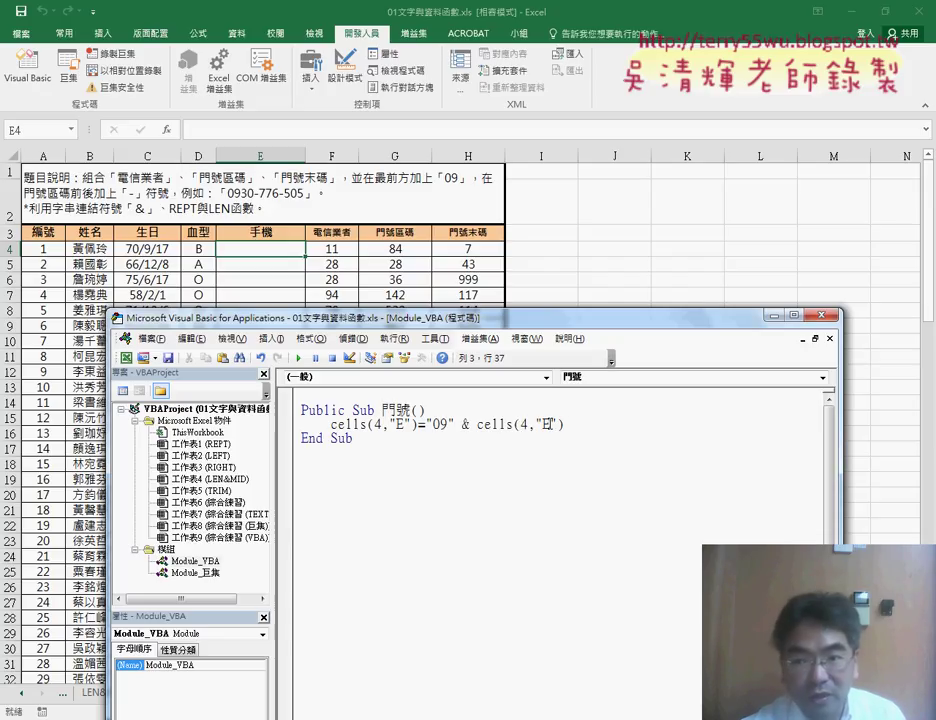
double_click(545, 424)
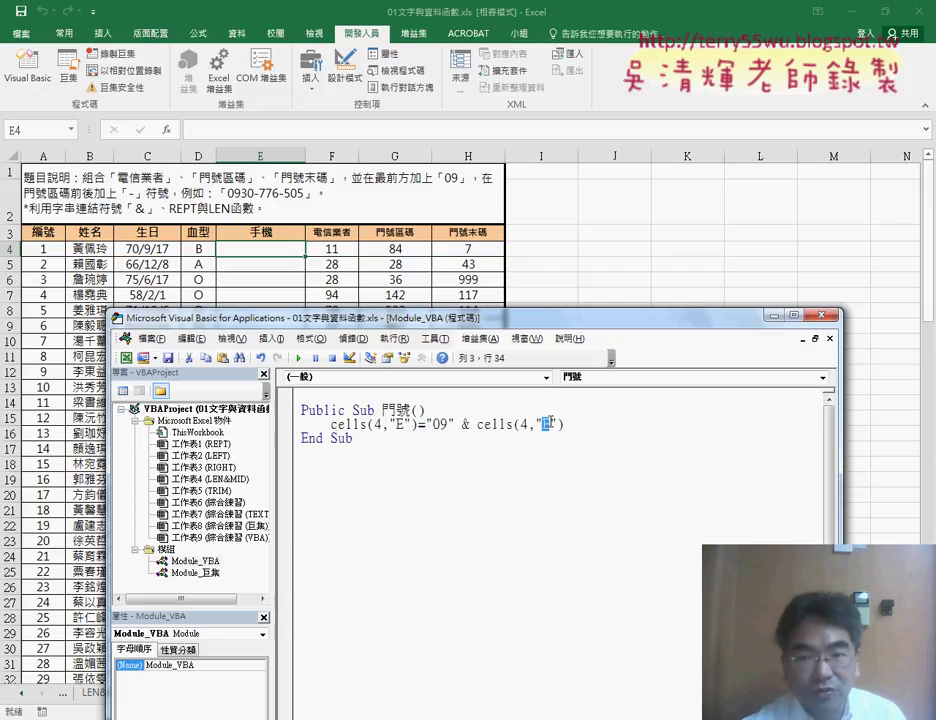
text(F)
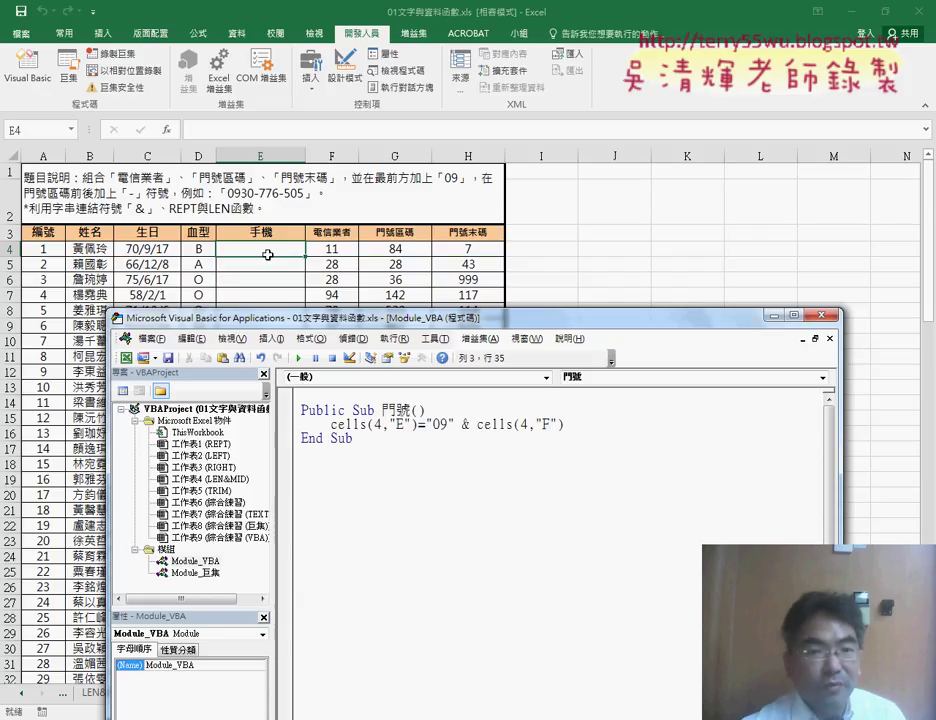
drag(426, 424, 565, 424)
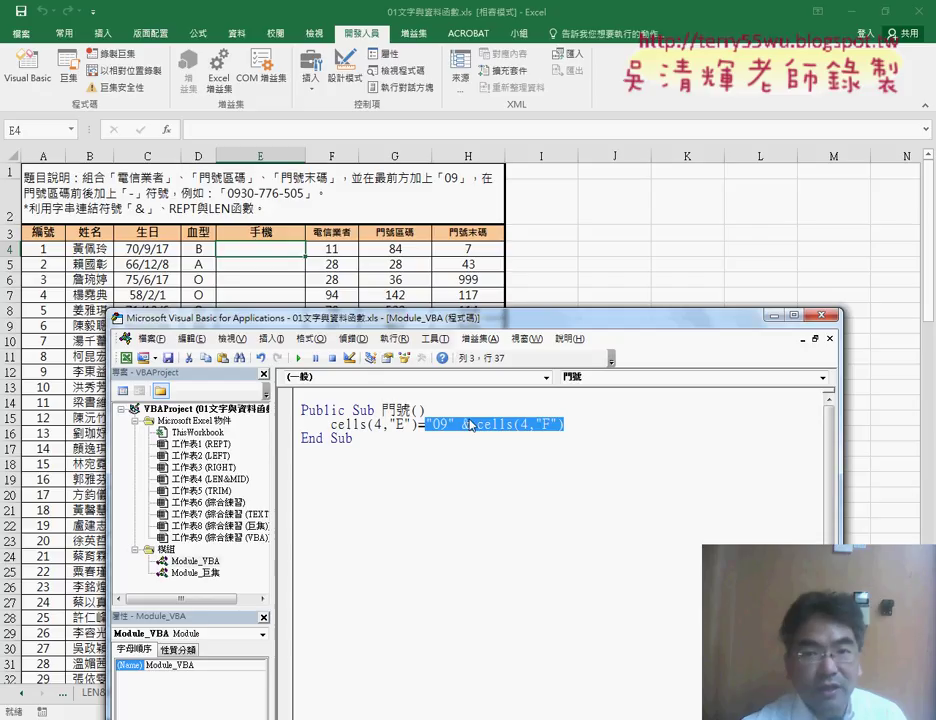
- Run the 門號 macro to fill cell E4 with the 09 prefix and F4 value
click(487, 460)
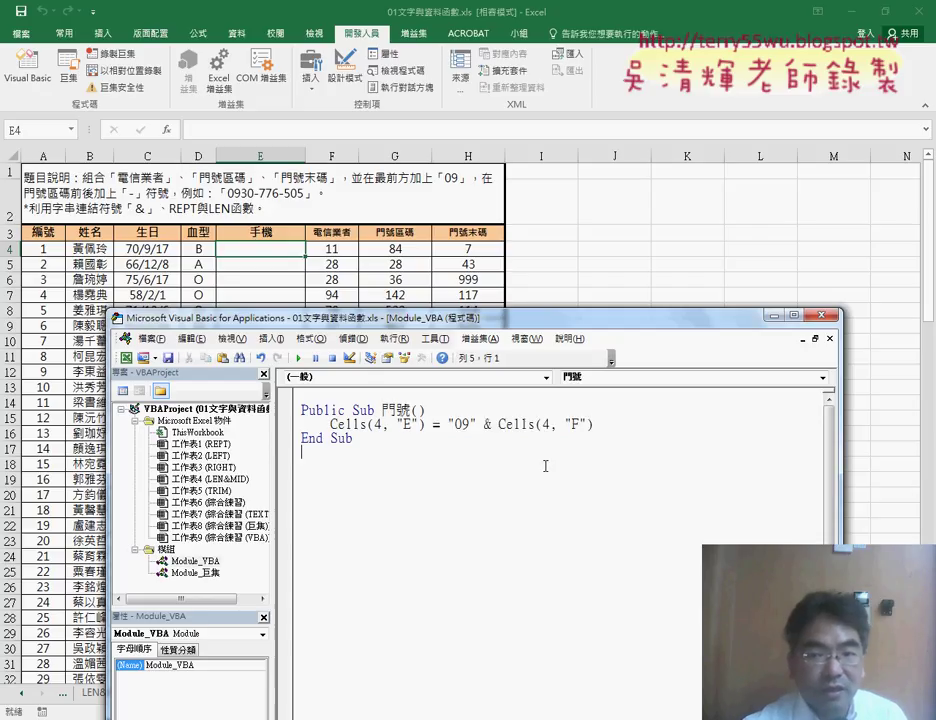
click(608, 426)
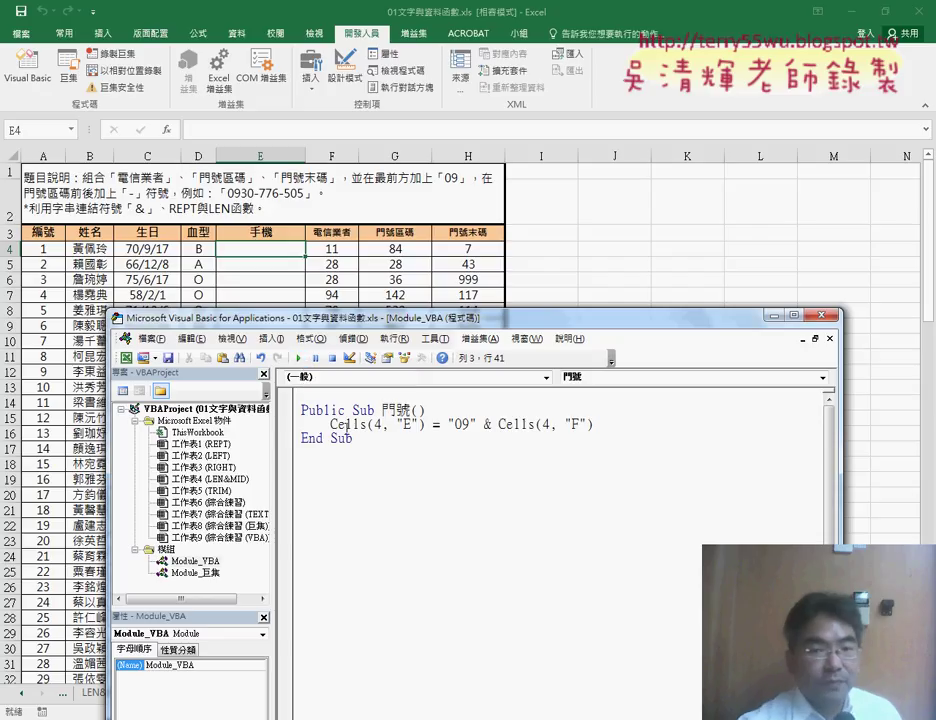
click(347, 425)
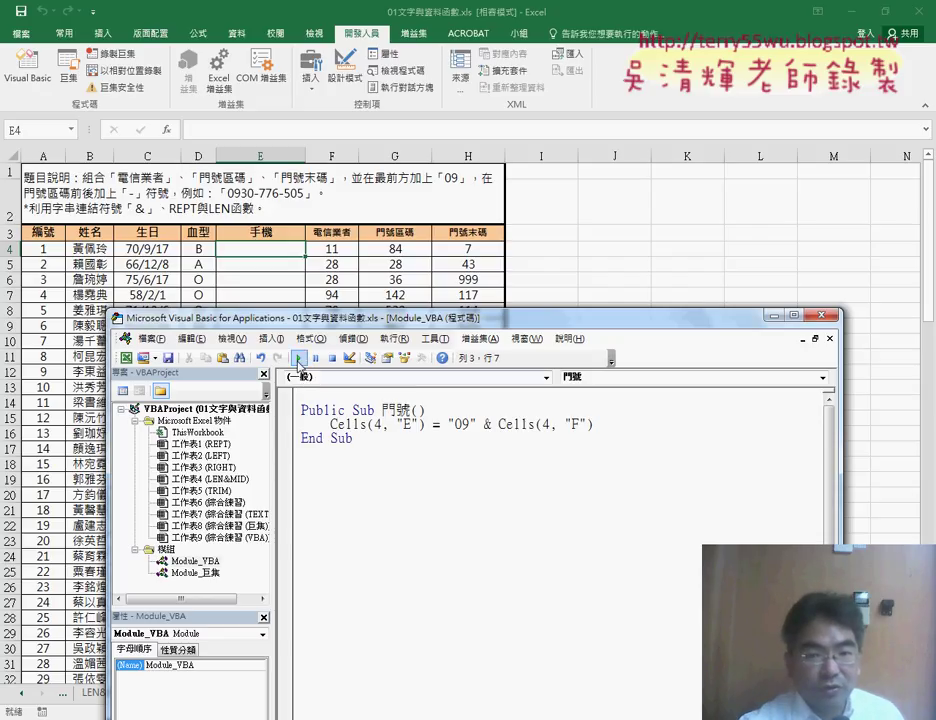
click(298, 360)
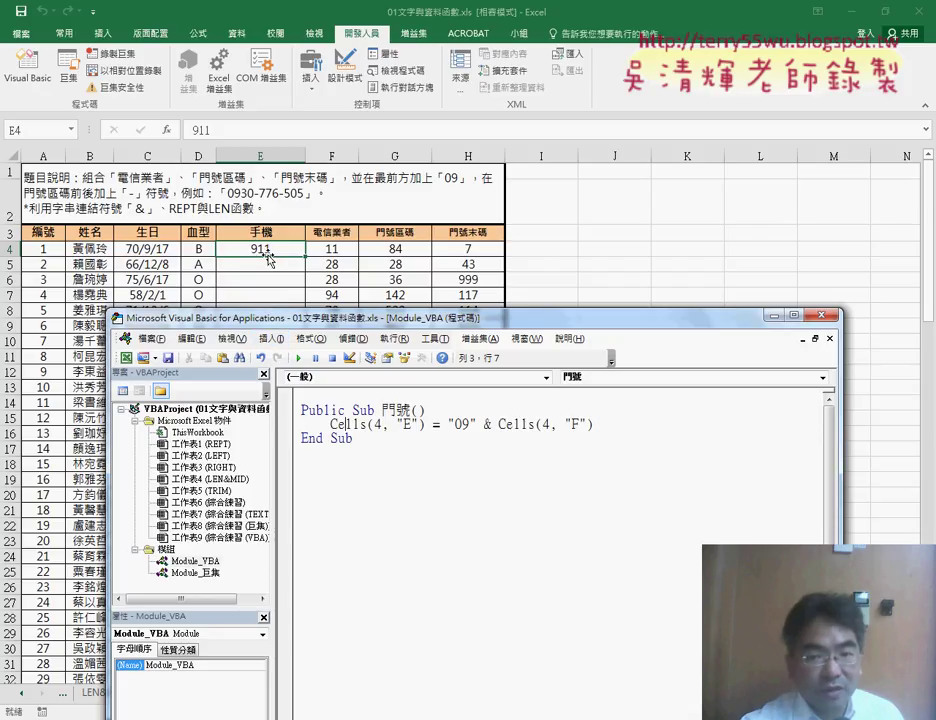
- Append & "-" to the assignment line and rerun the macro so E4 reads 0911-
drag(455, 424, 462, 424)
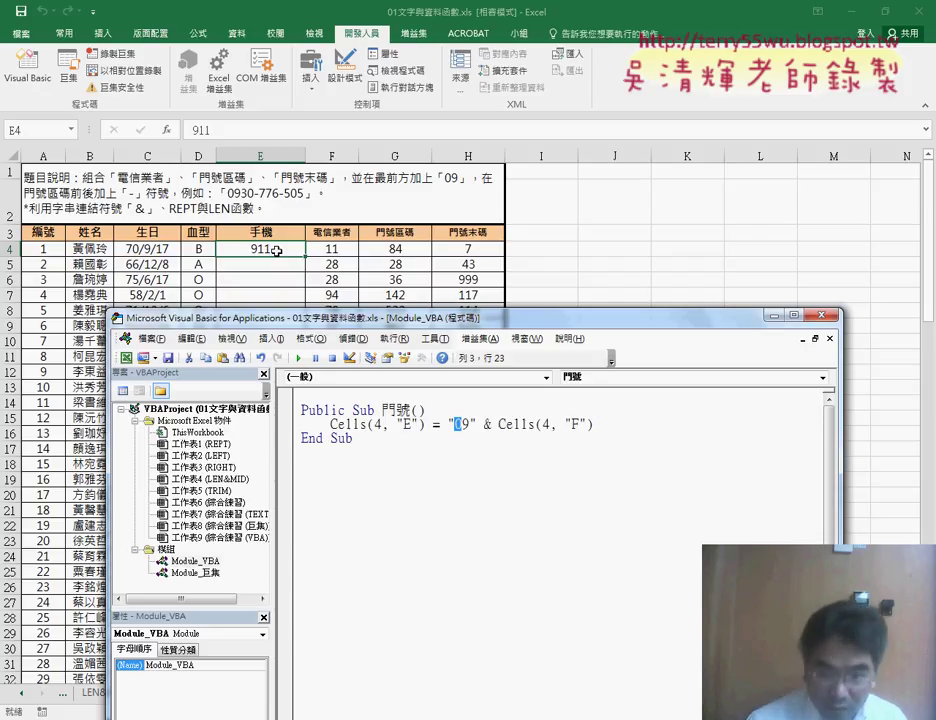
click(650, 424)
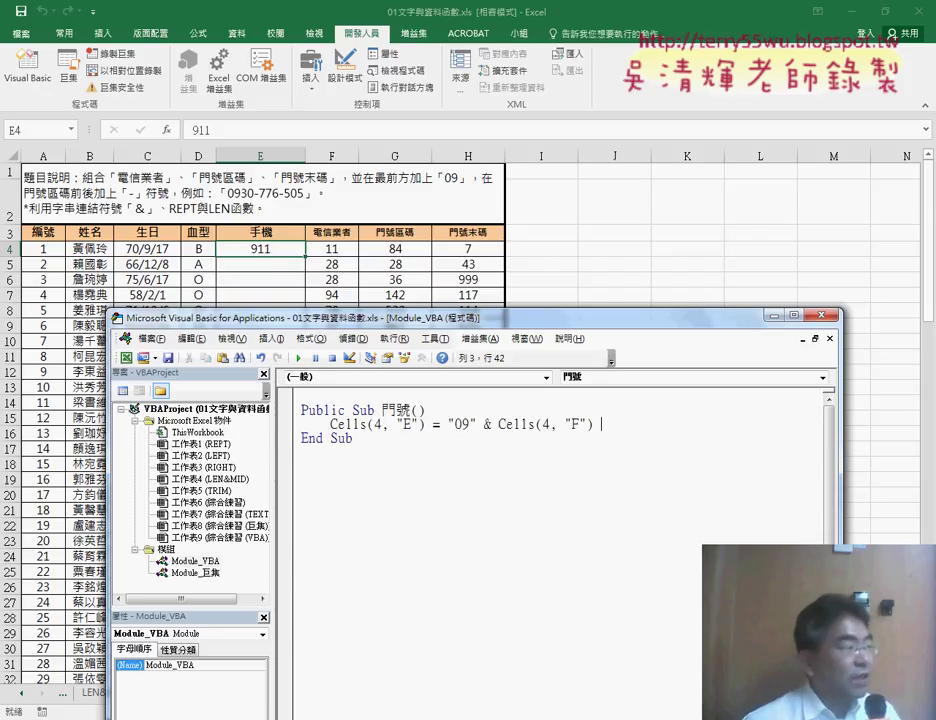
text(& ")
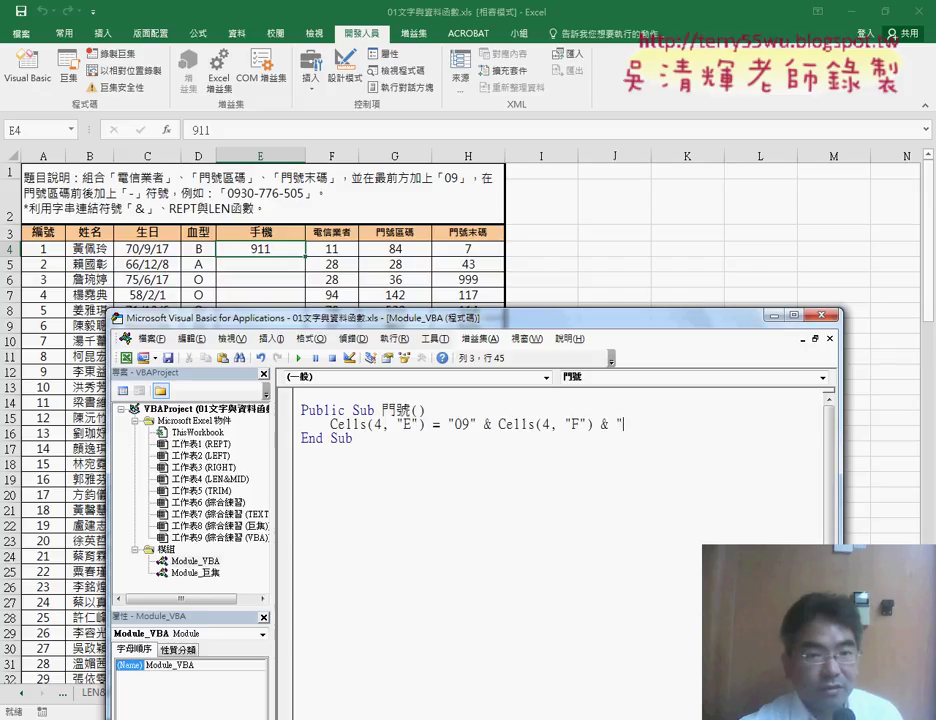
text(-)
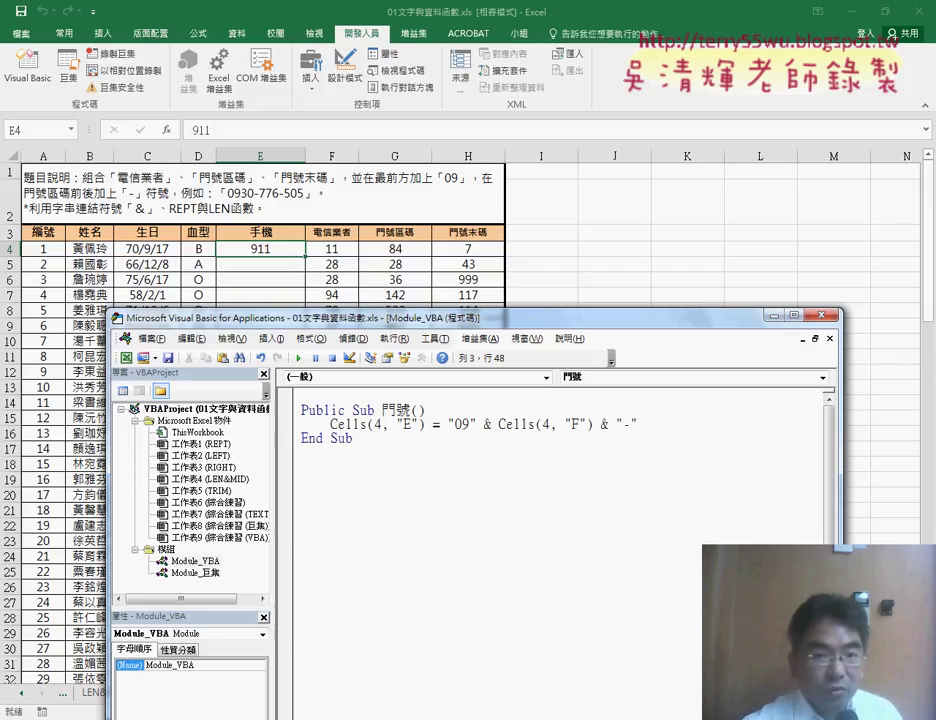
click(299, 358)
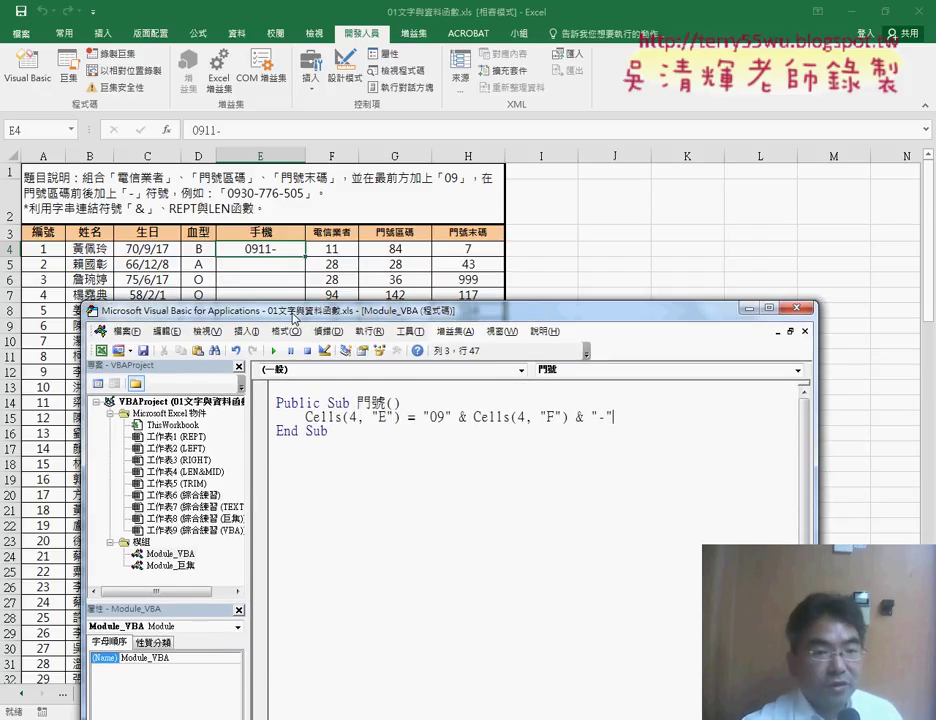
- Append & Cells(4, "G") to the line and run the macro so E4 shows 0911-84
drag(330, 318, 240, 307)
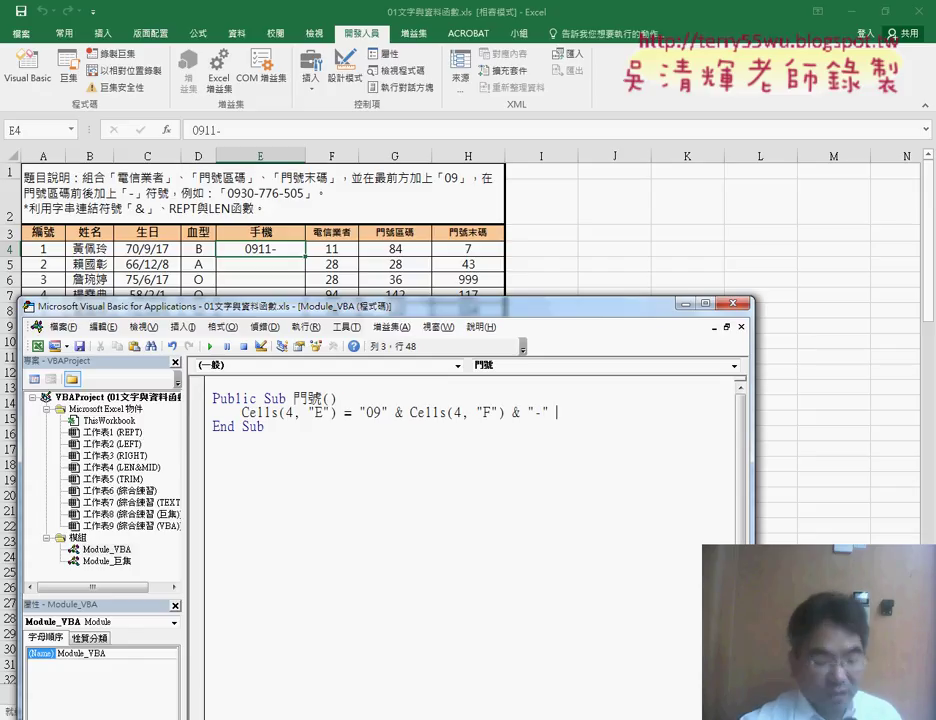
text(&)
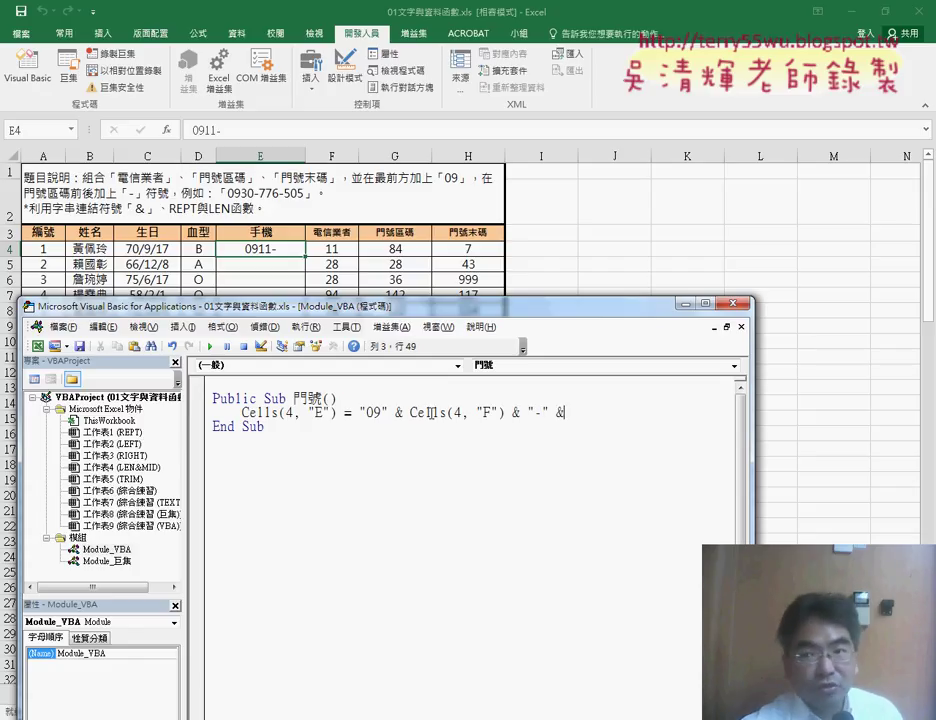
drag(404, 413, 506, 413)
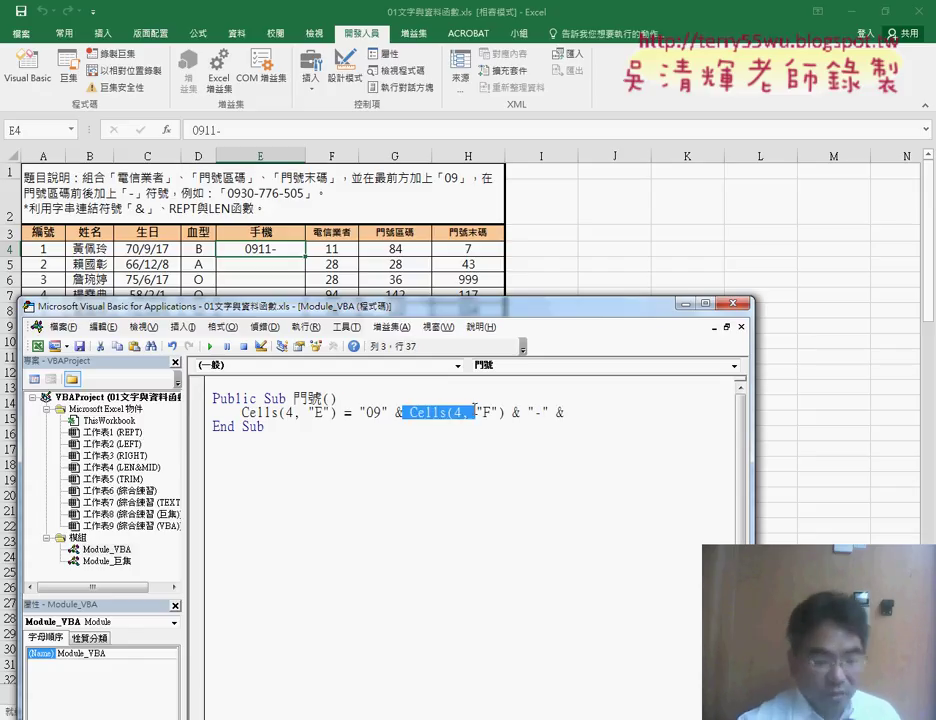
key(ctrl+c)
click(589, 422)
key(ctrl+v)
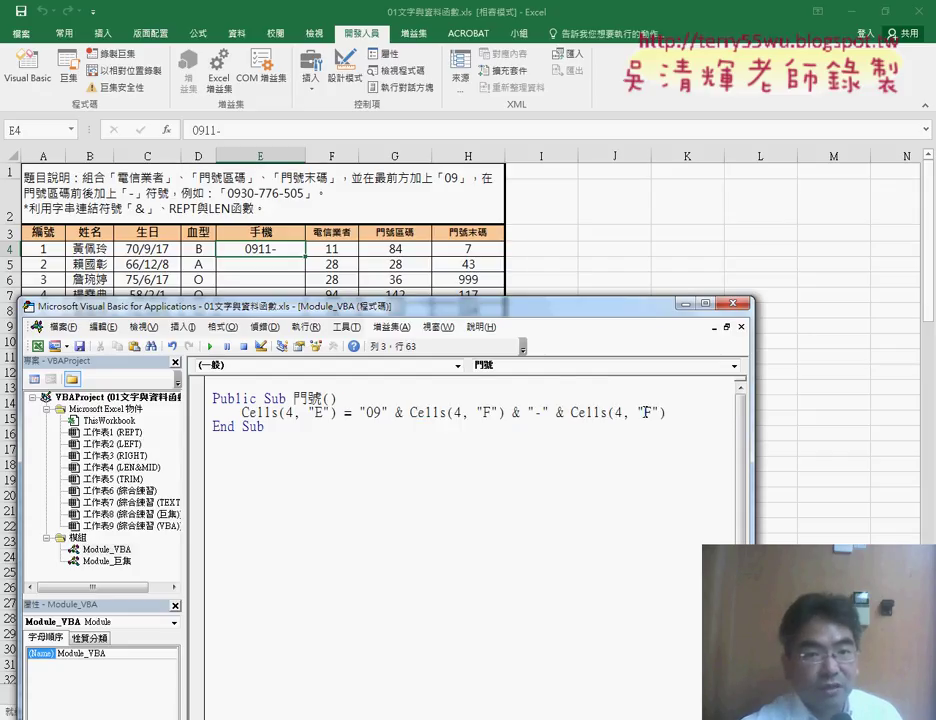
double_click(645, 412)
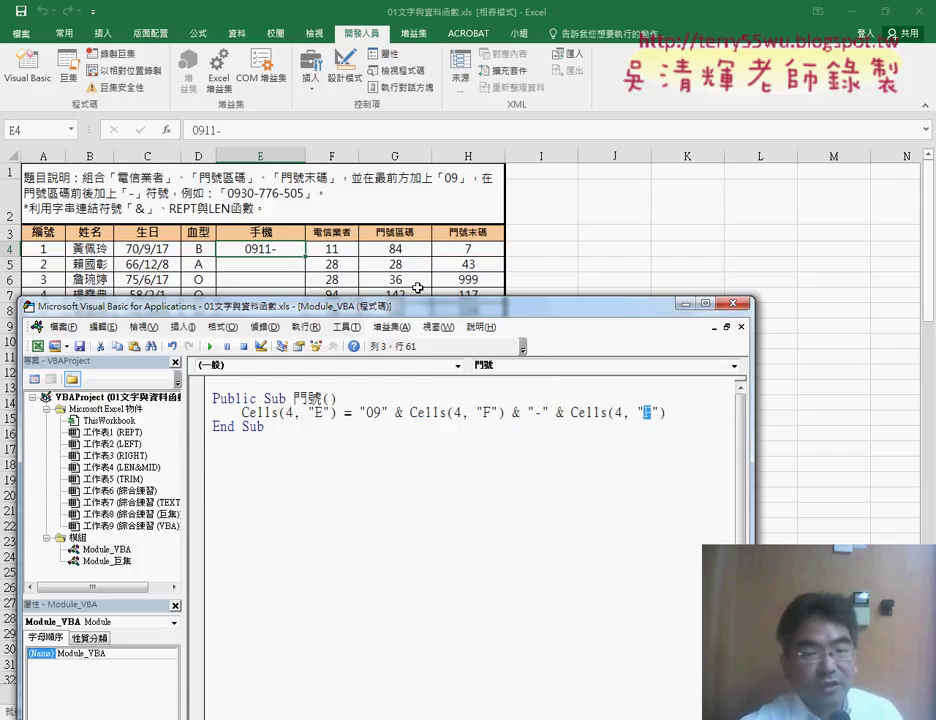
text(G)
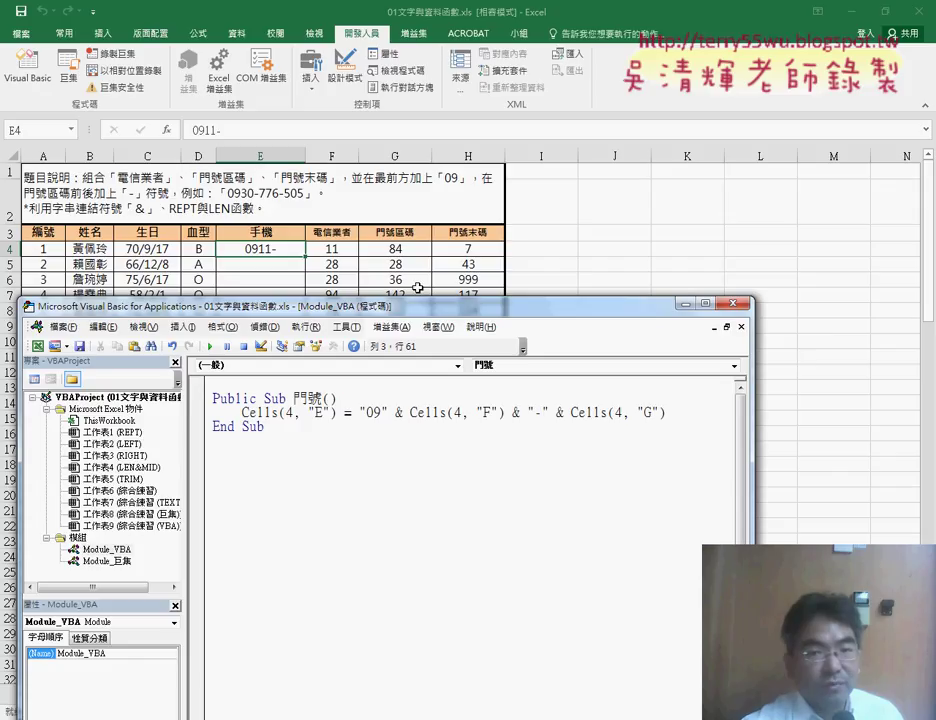
drag(359, 412, 666, 414)
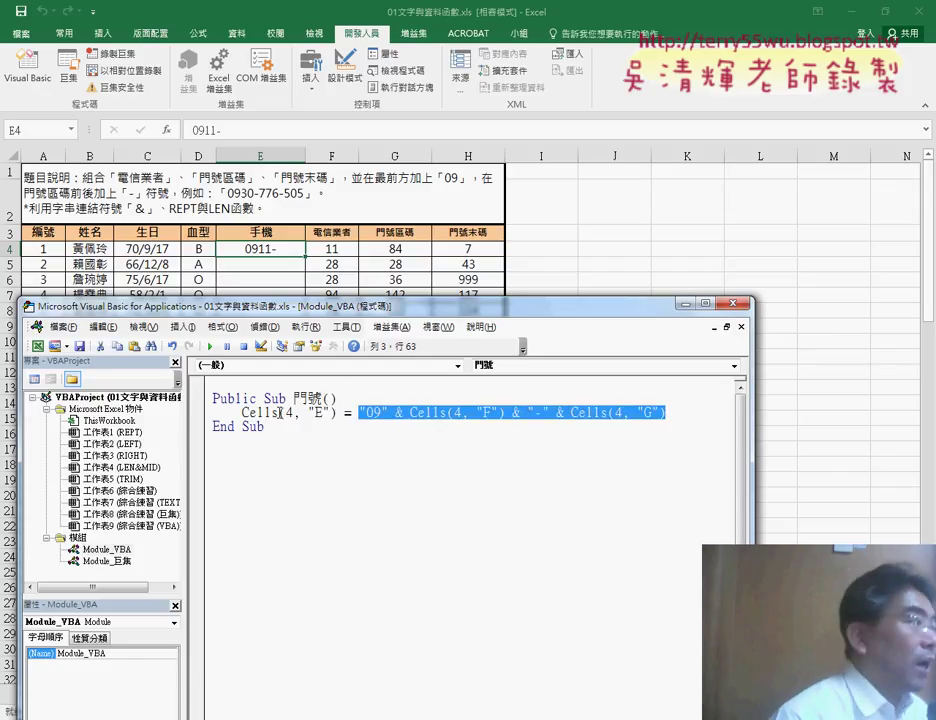
click(211, 347)
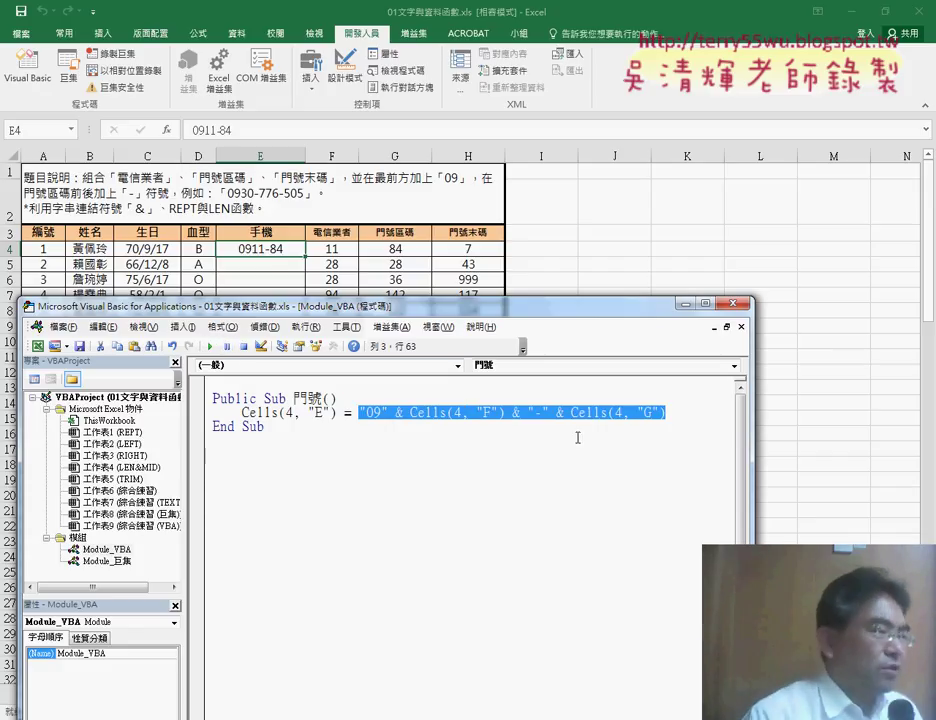
drag(755, 430, 866, 430)
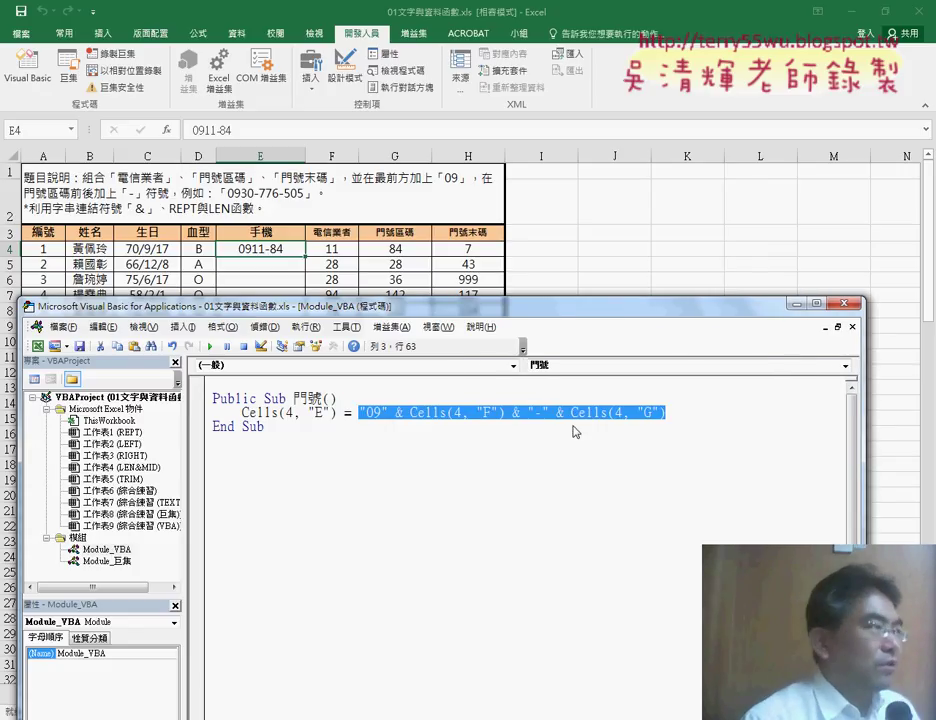
- Insert format( before Cells(4, "G") and dismiss the resulting compile error
drag(420, 308, 398, 292)
click(625, 411)
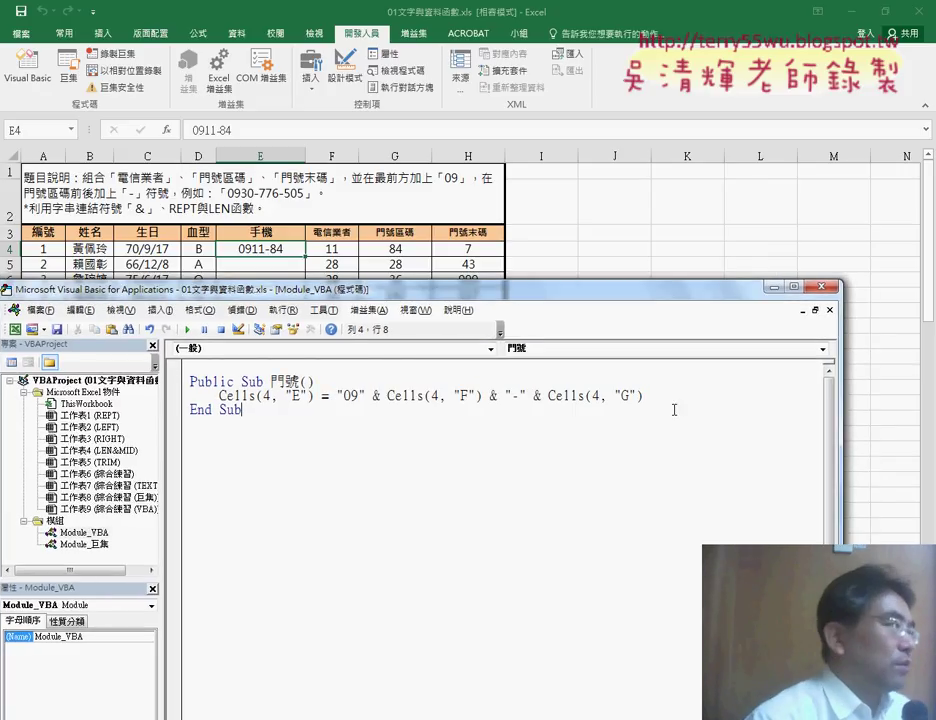
click(547, 397)
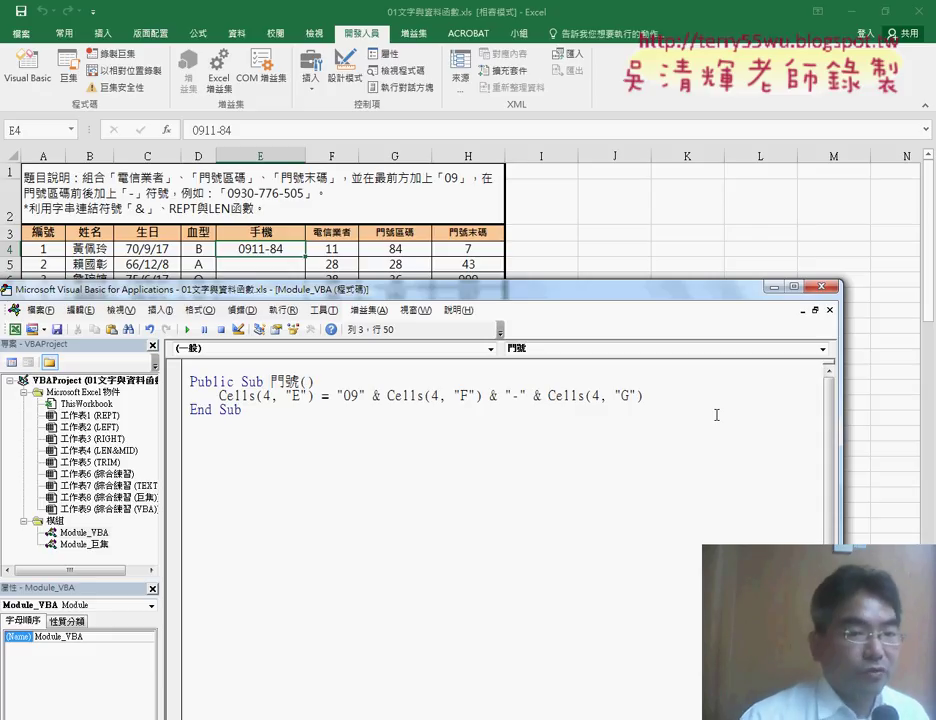
drag(547, 400, 642, 396)
click(549, 397)
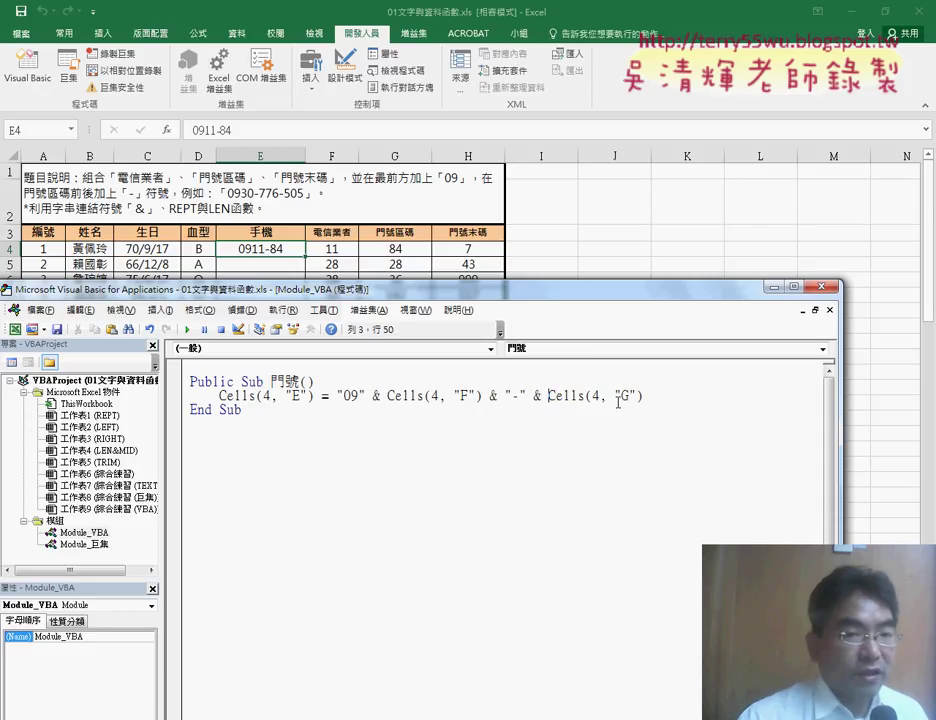
text(for)
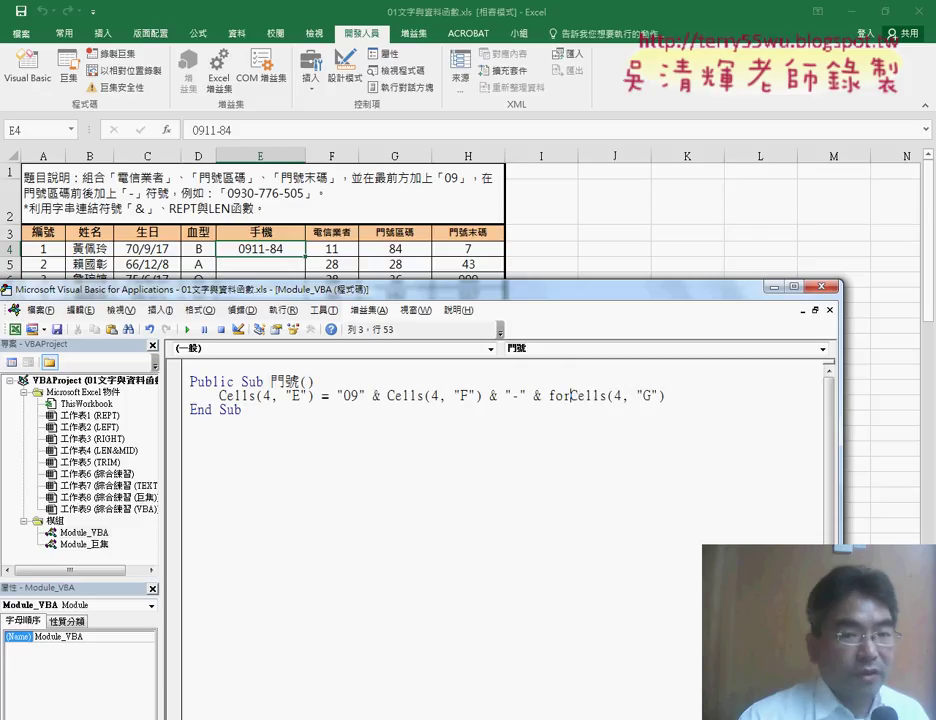
text(mat)
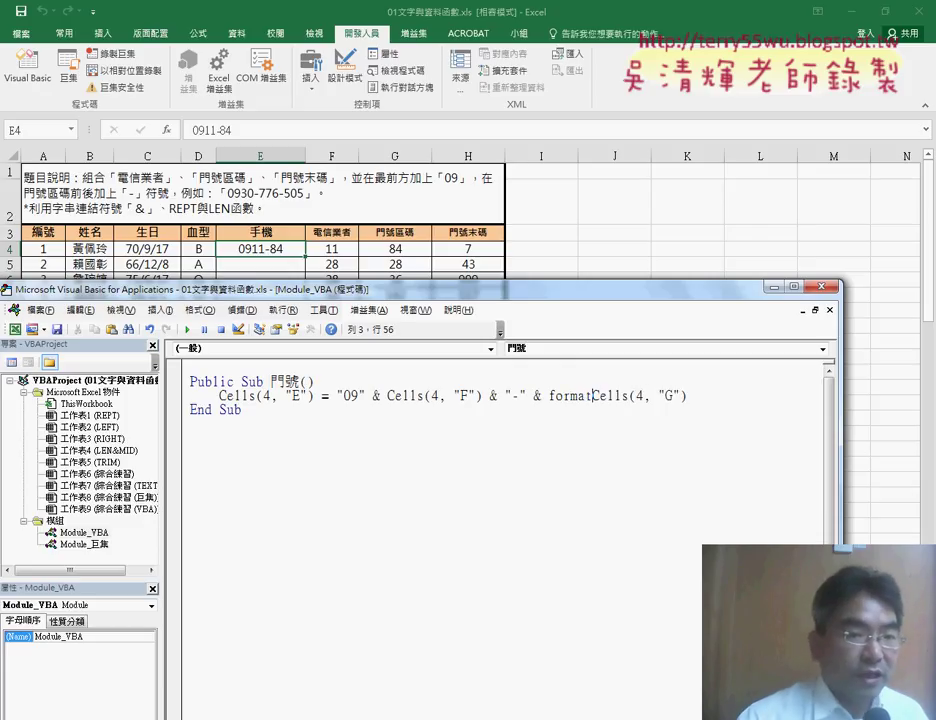
text(()
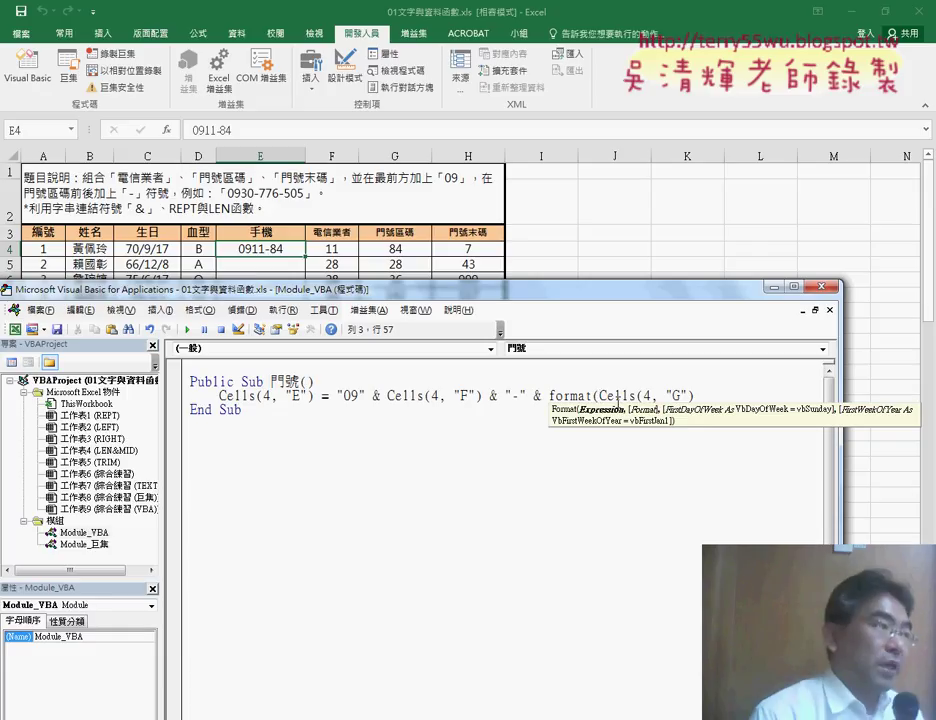
key(Down)
click(458, 427)
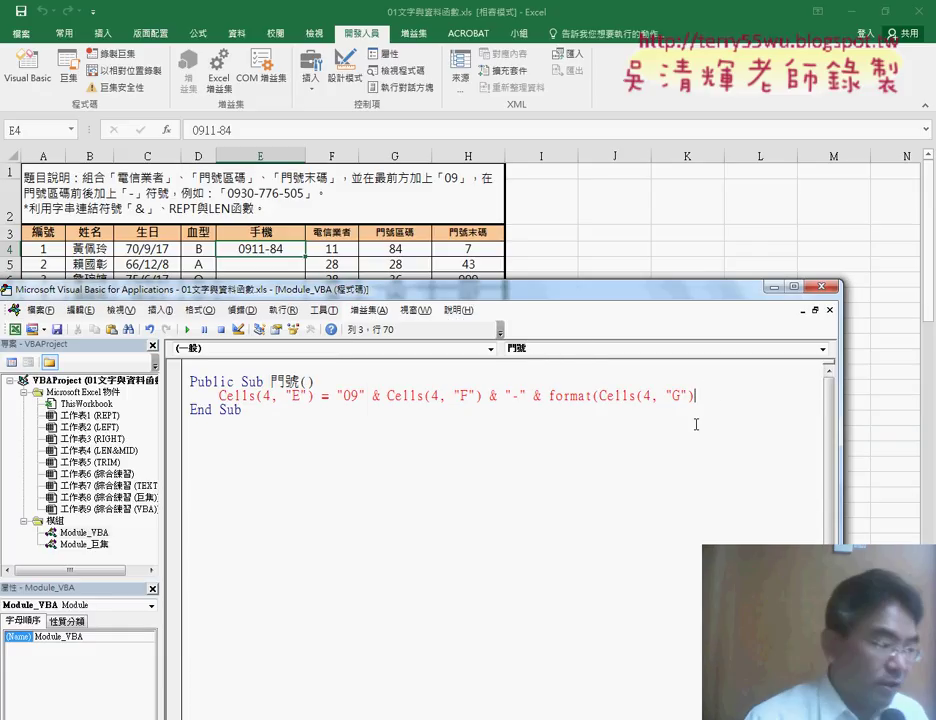
- Complete Format(Cells(4, "G"), "000") and run the macro so E4 reads 0911-084
text(,)
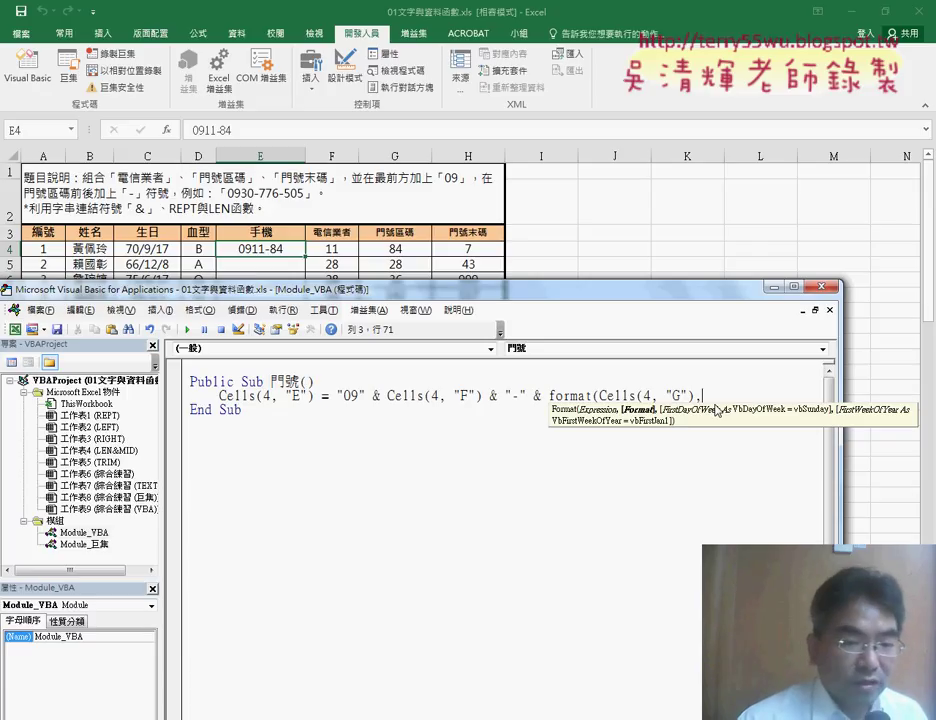
text("000)
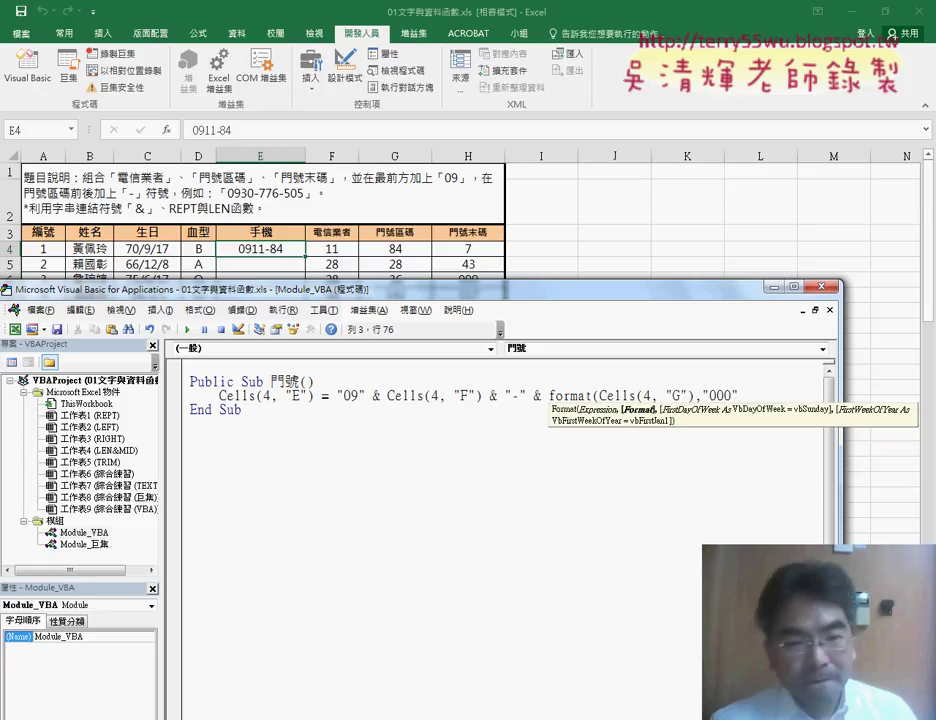
text())
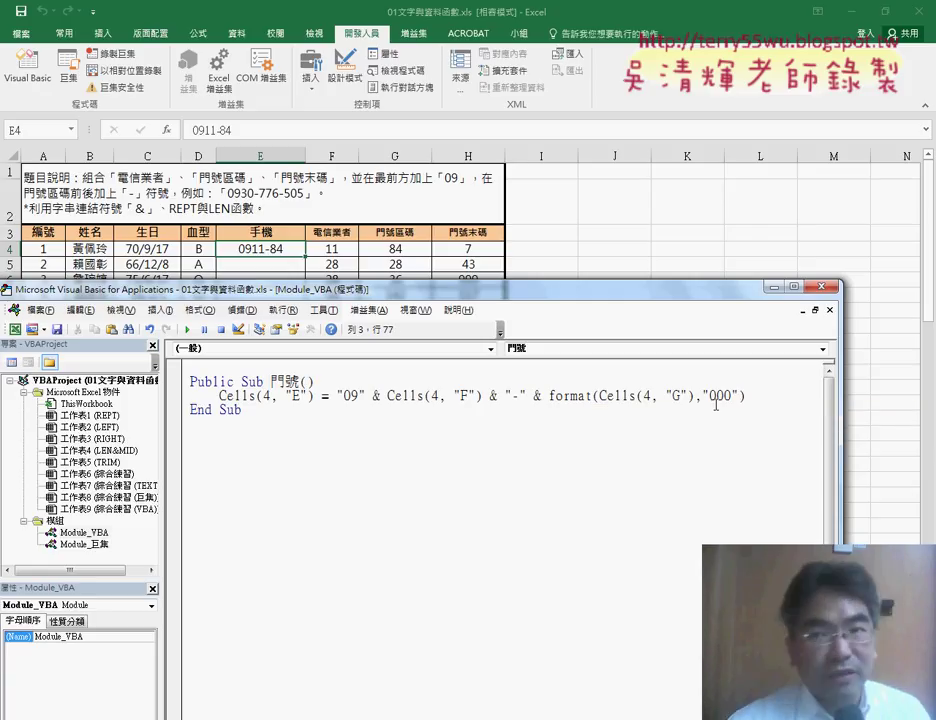
drag(600, 398, 740, 397)
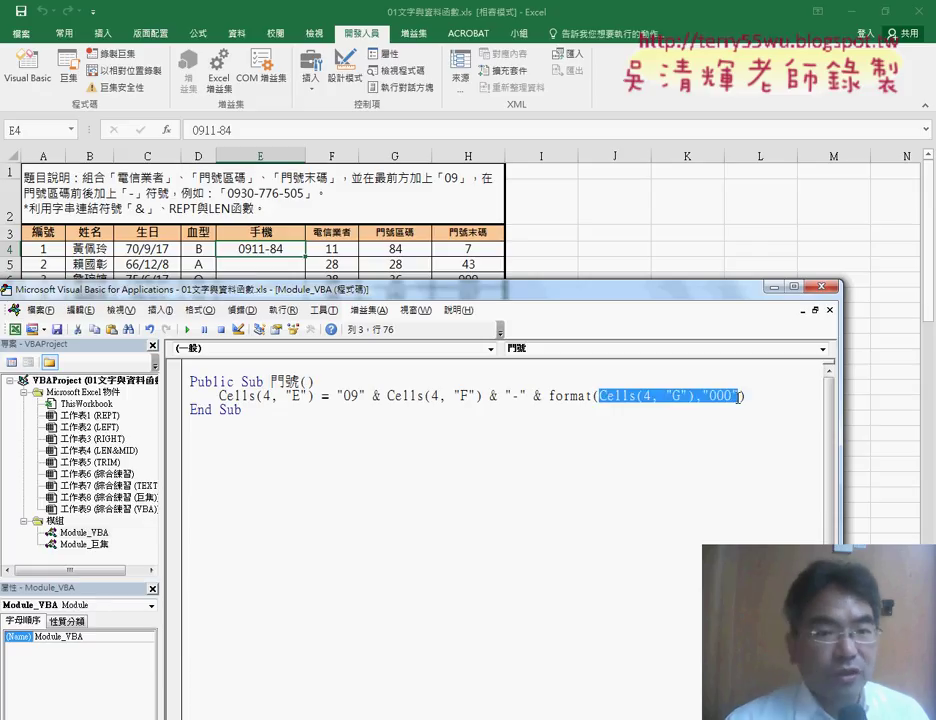
click(709, 397)
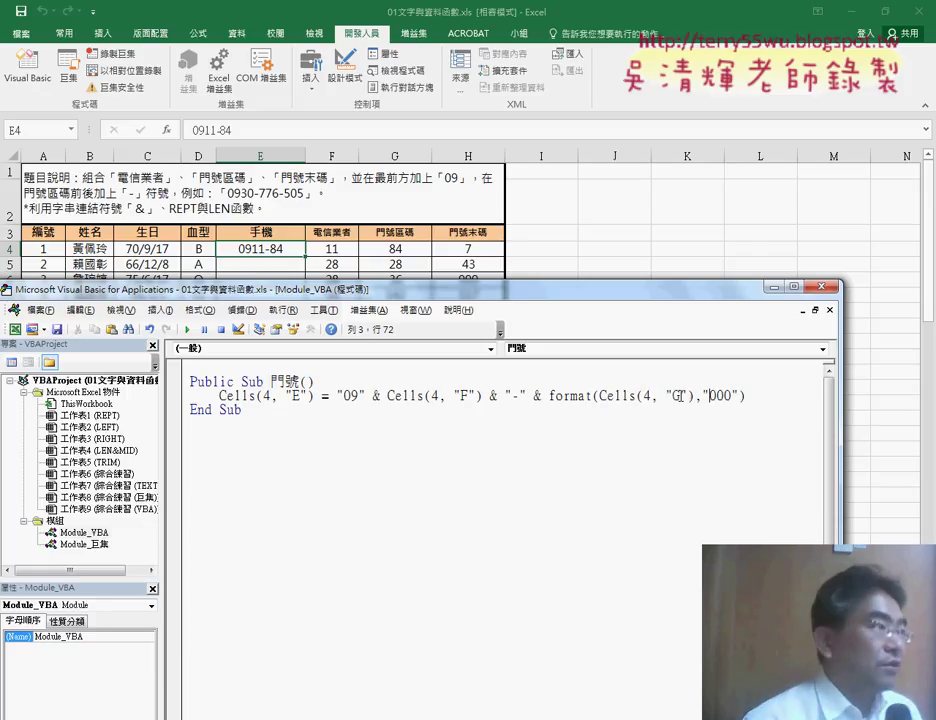
drag(600, 396, 692, 396)
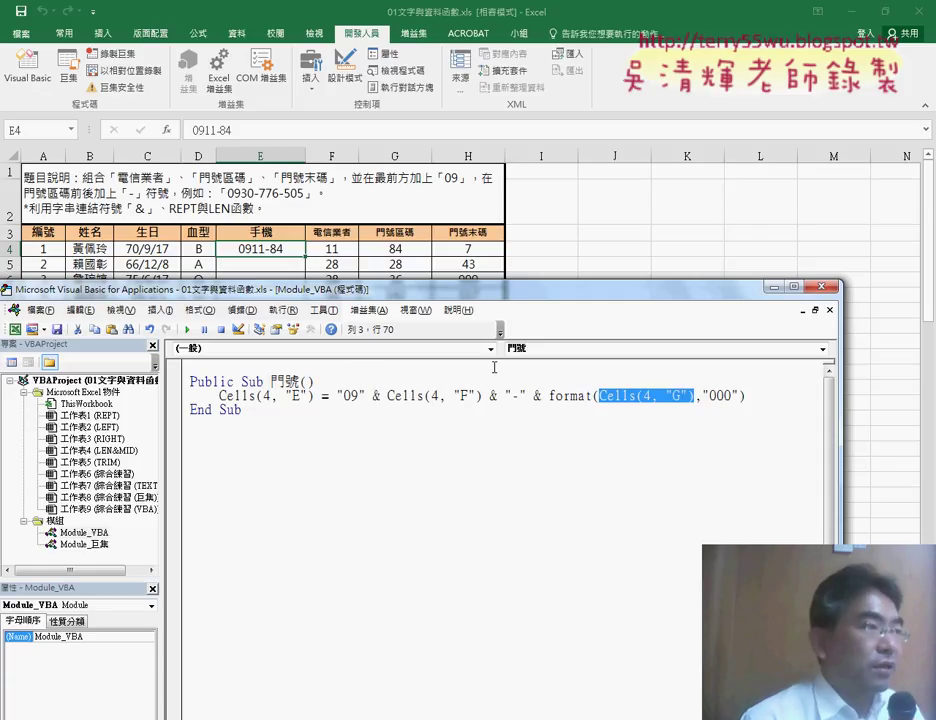
click(187, 329)
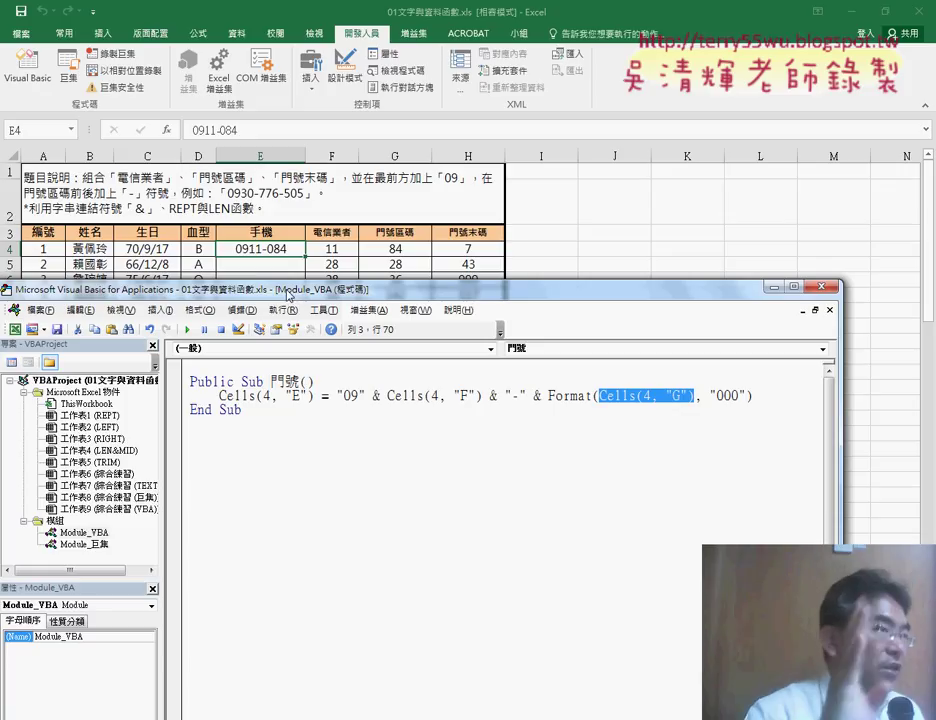
drag(288, 294, 240, 287)
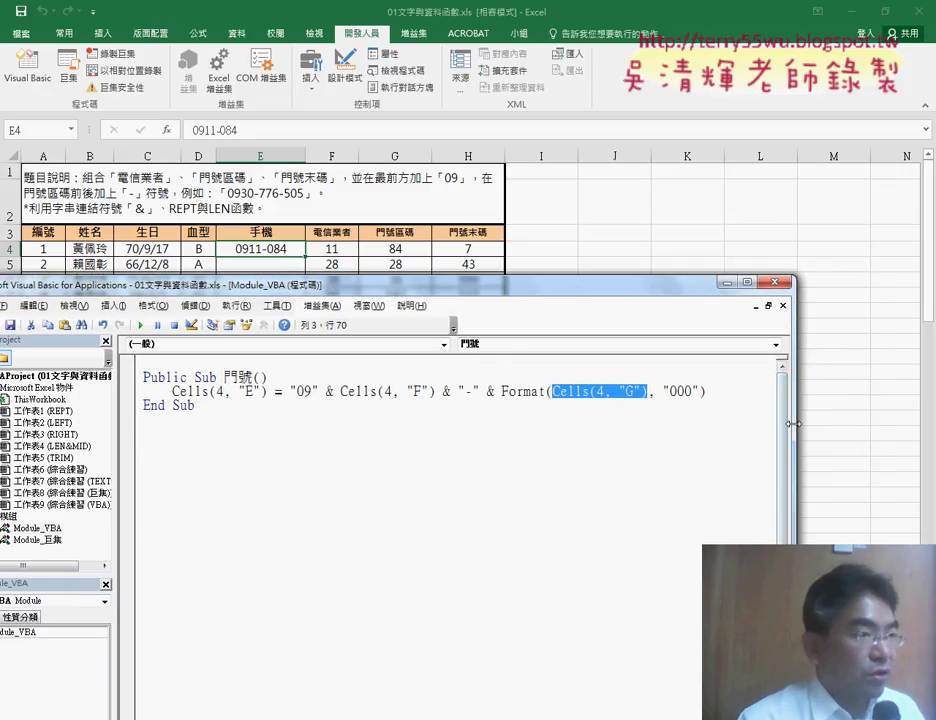
- Copy & "-" & Format(Cells(4, "G"), "000") and paste it at the line end
drag(795, 424, 930, 423)
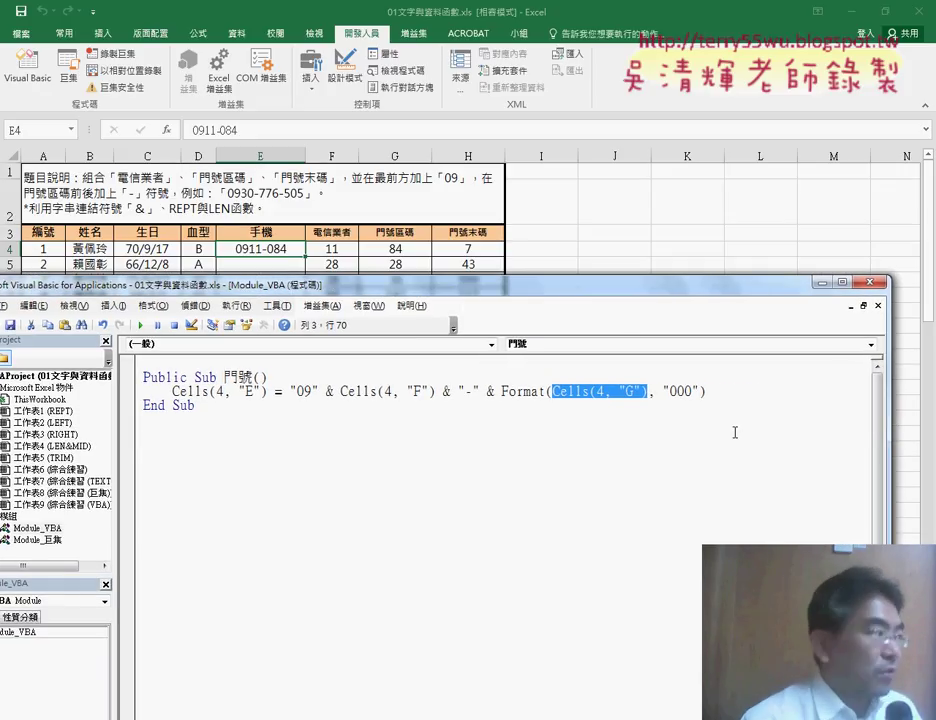
drag(708, 391, 436, 392)
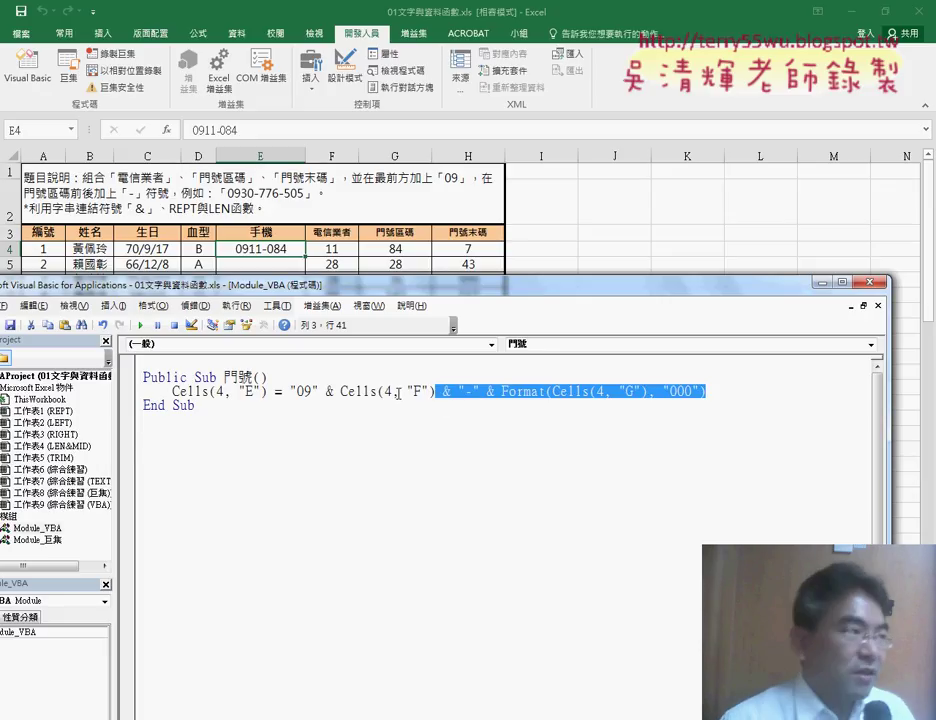
right_click(457, 398)
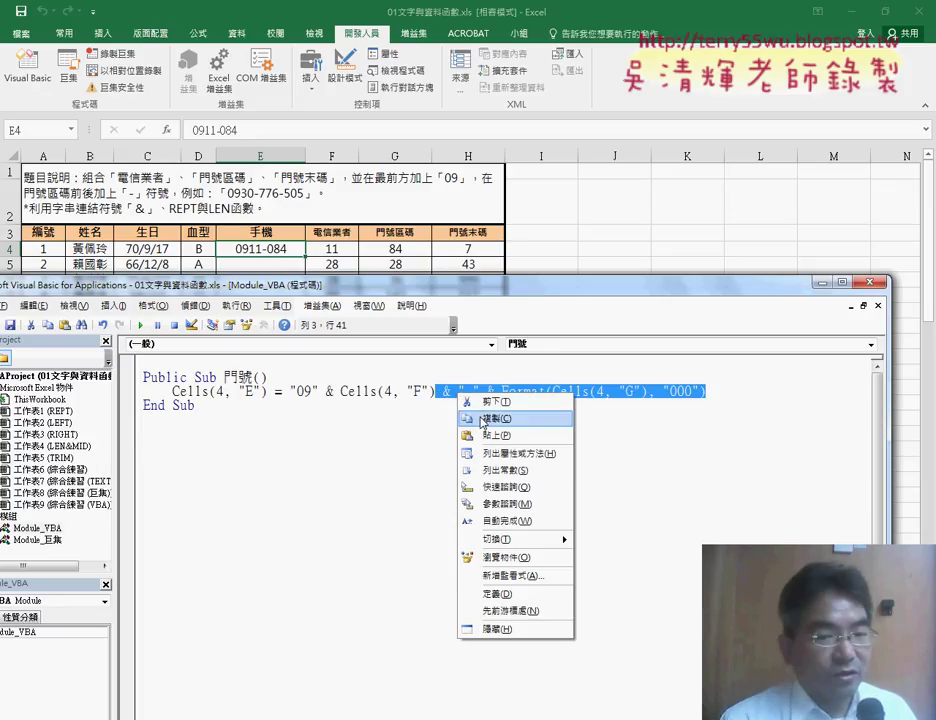
click(464, 417)
click(738, 391)
right_click(735, 393)
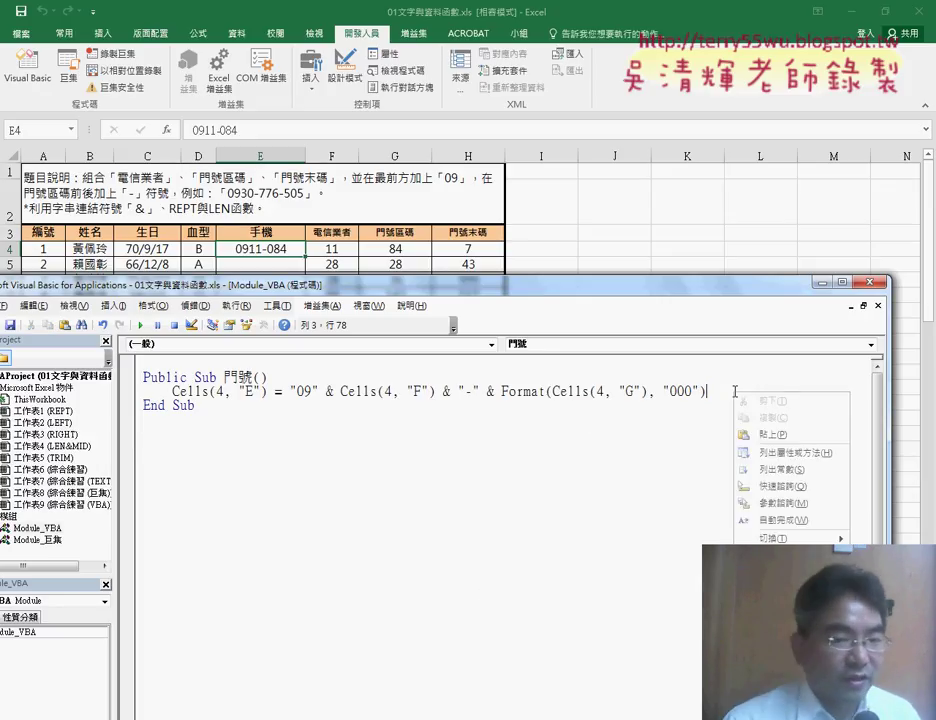
click(760, 435)
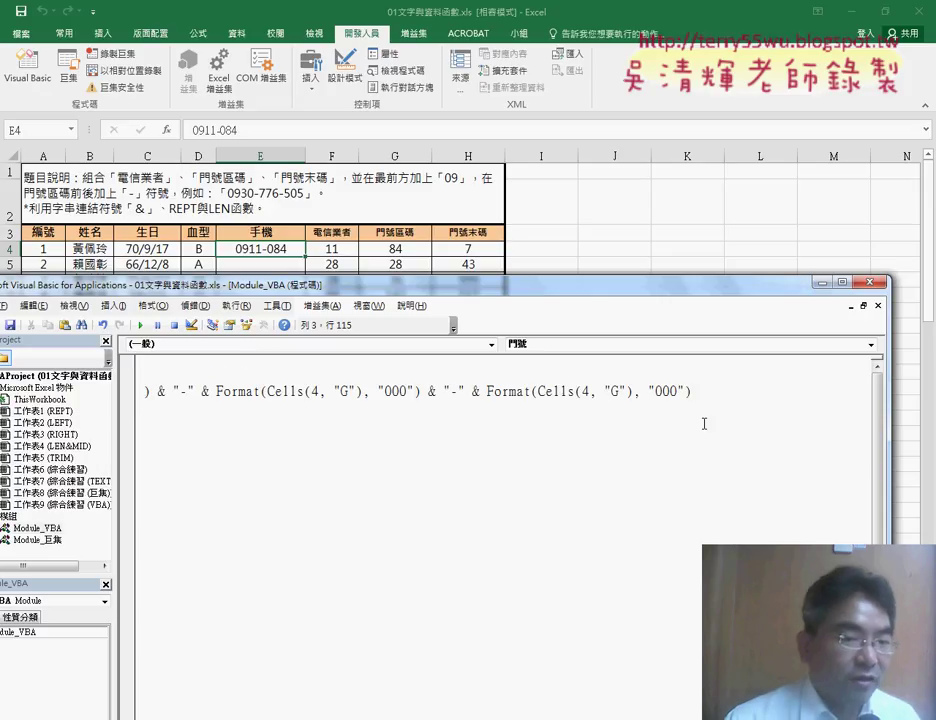
double_click(614, 391)
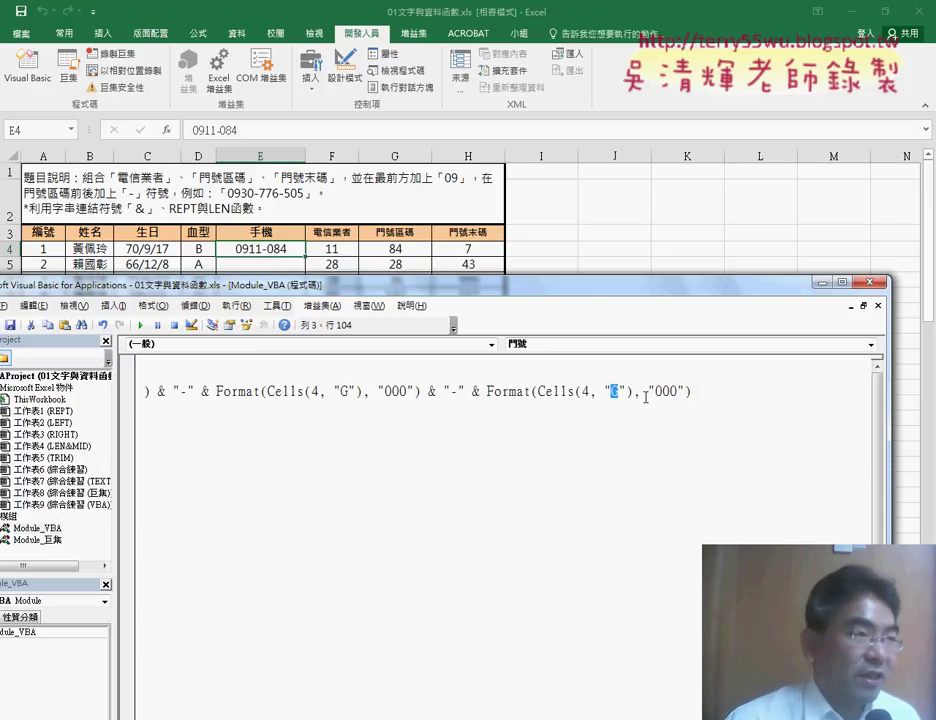
text(H)
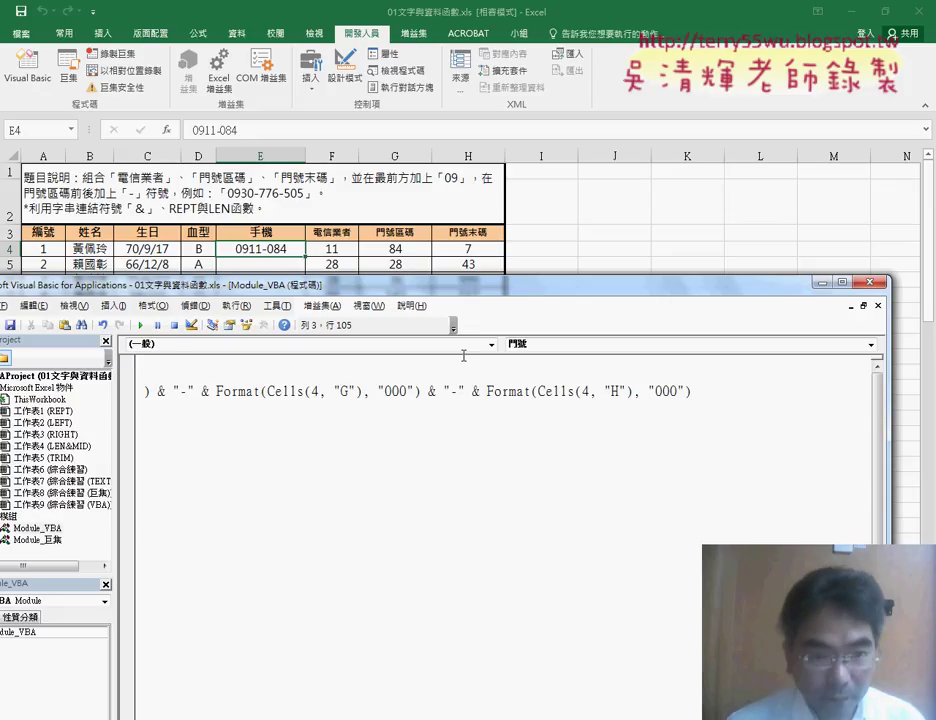
click(142, 329)
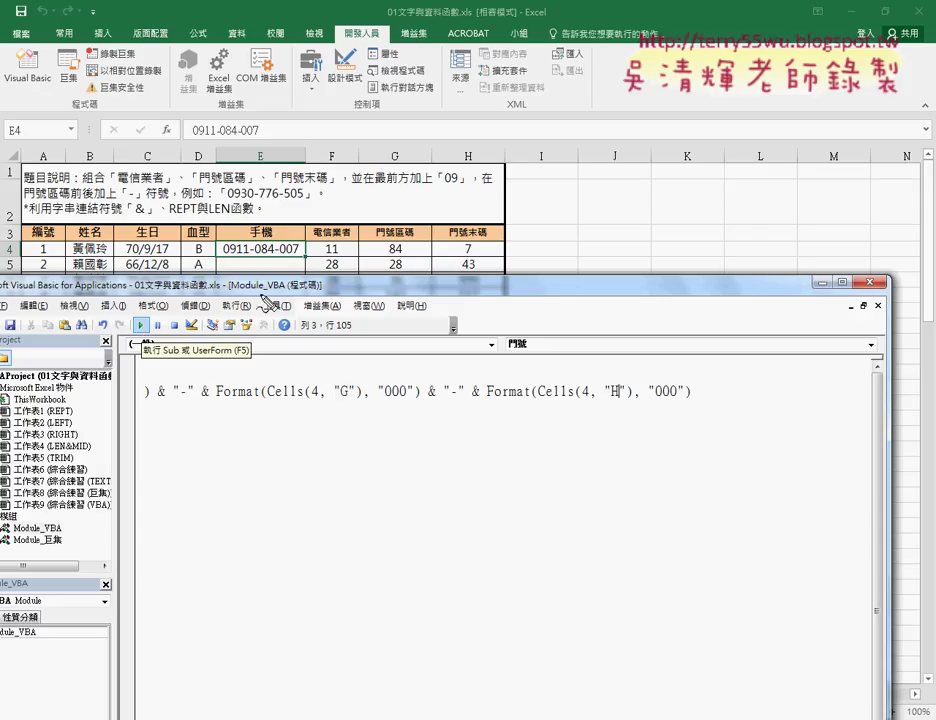
mouse_move(289, 268)
mouse_down()
mouse_move(212, 252)
mouse_move(300, 242)
mouse_up()
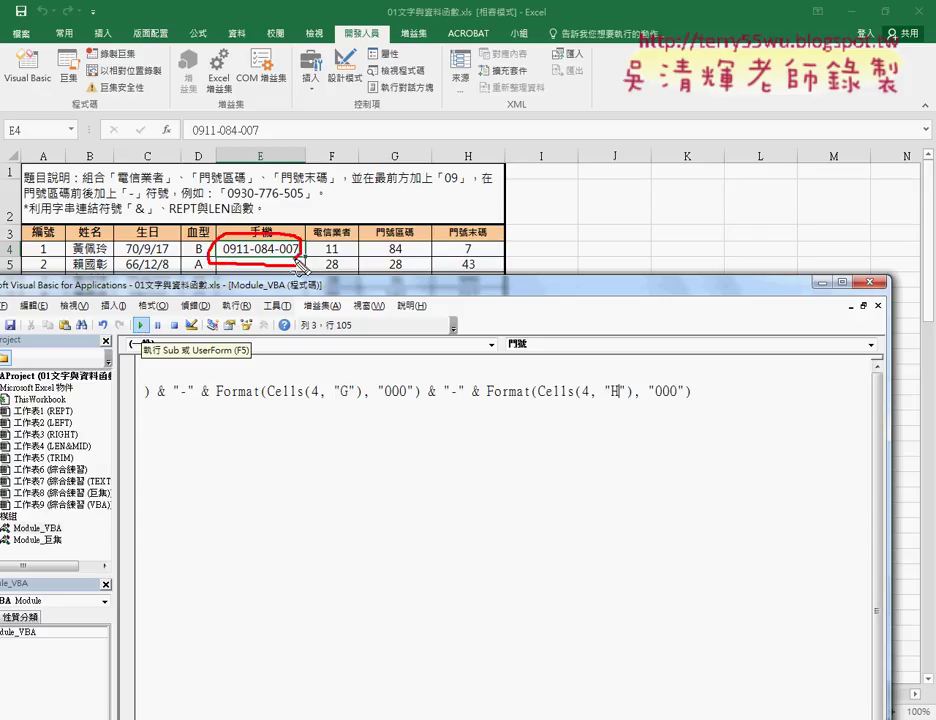
key(Escape)
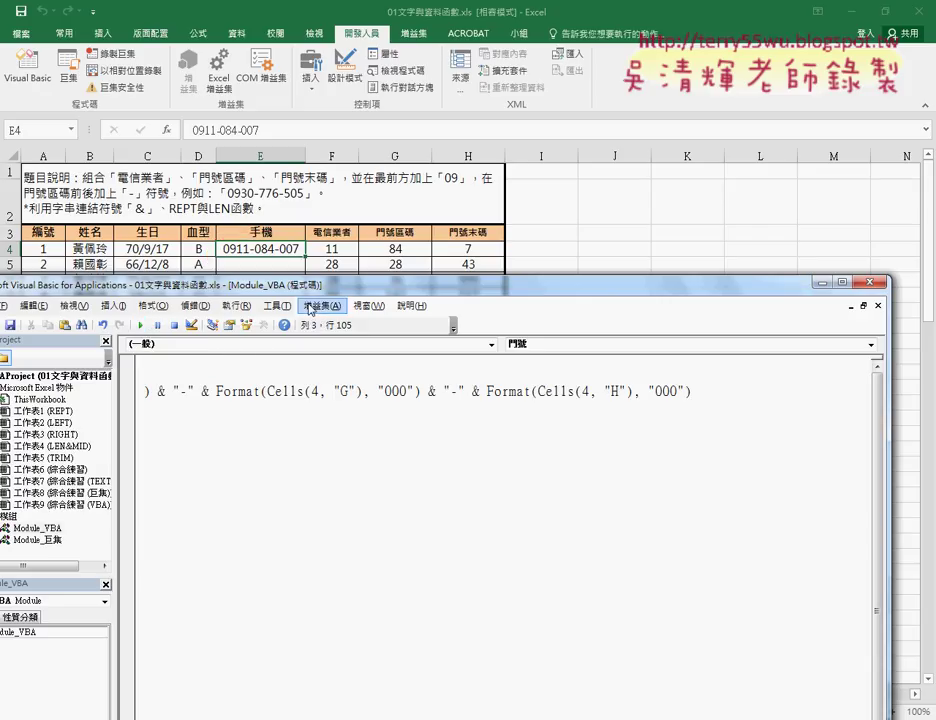
drag(114, 400, 52, 413)
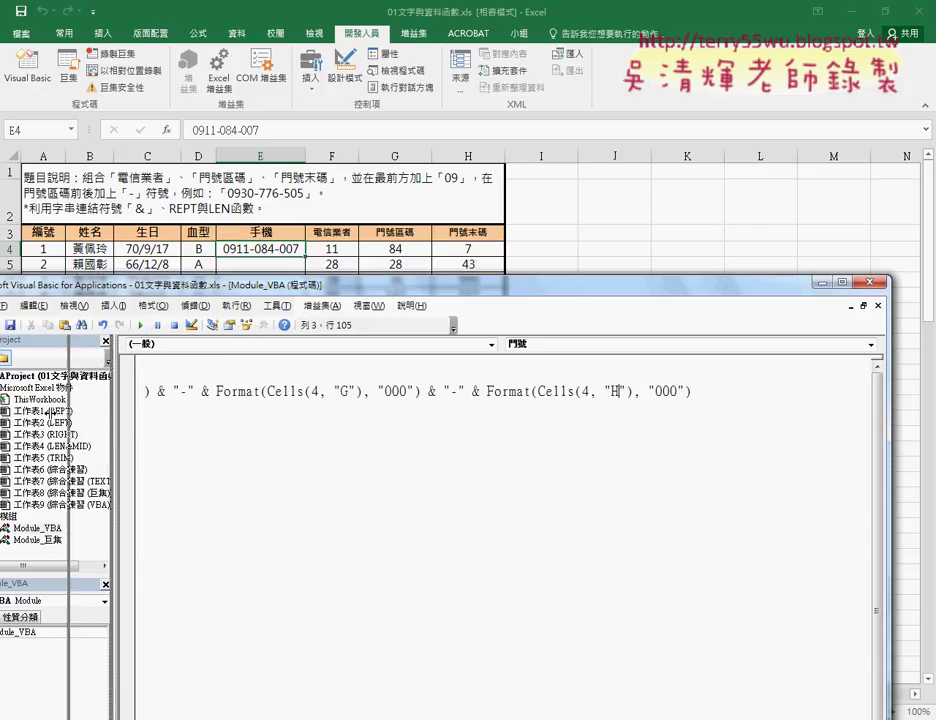
- Move the VBA editor higher on screen and rerun the 門號 macro with F5
mouse_move(188, 290)
mouse_down()
mouse_move(323, 162)
mouse_move(317, 182)
mouse_move(319, 97)
mouse_up()
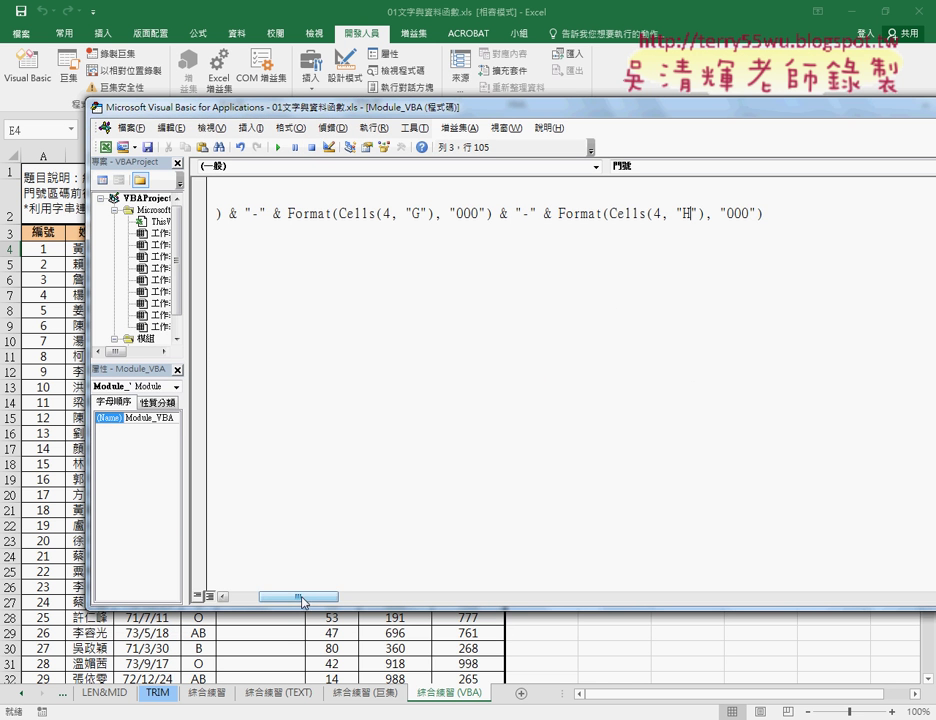
drag(301, 600, 270, 598)
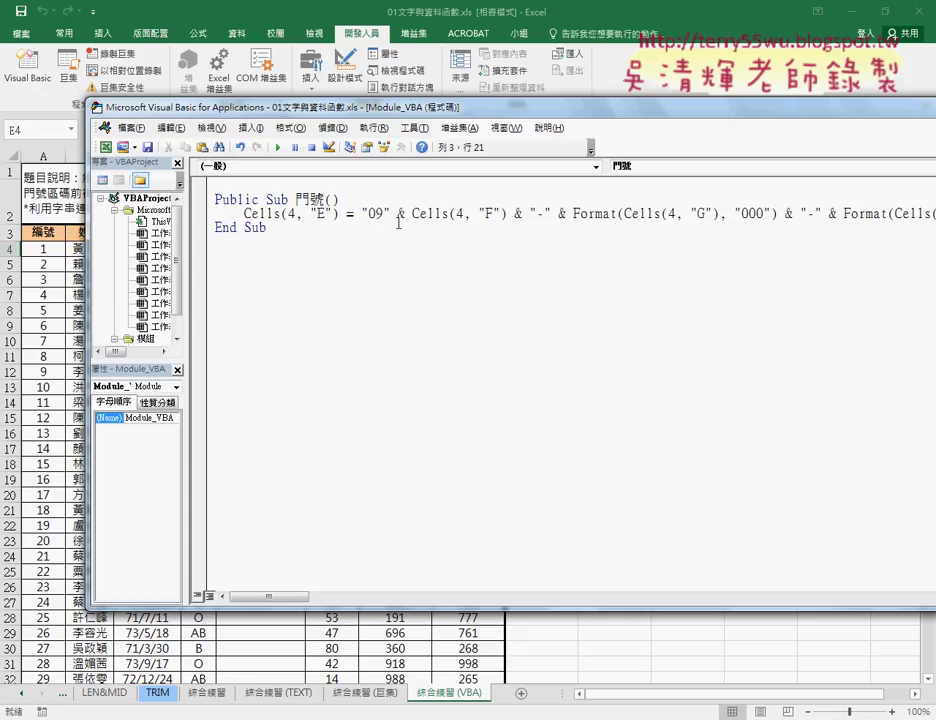
key(F5)
drag(333, 226, 337, 222)
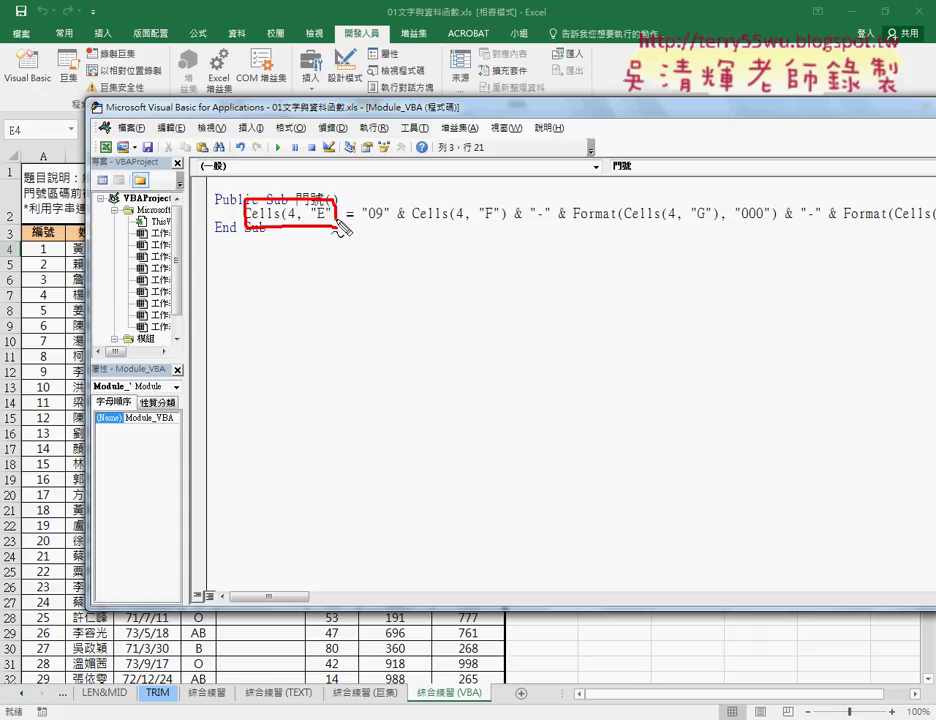
mouse_move(415, 212)
mouse_down()
mouse_move(340, 196)
mouse_move(350, 193)
mouse_move(363, 236)
mouse_up()
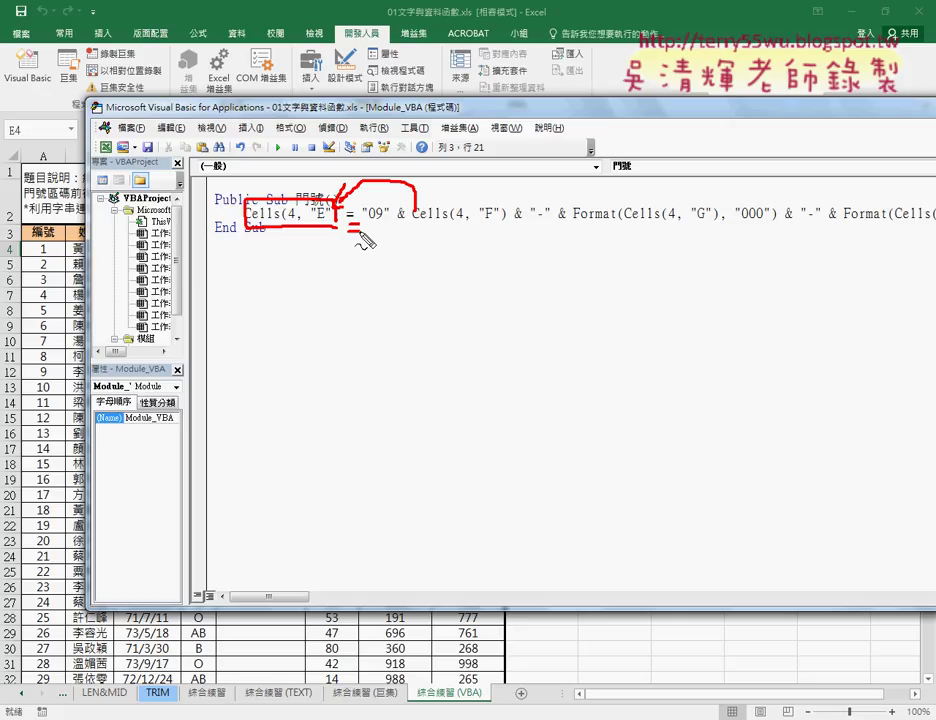
key(Escape)
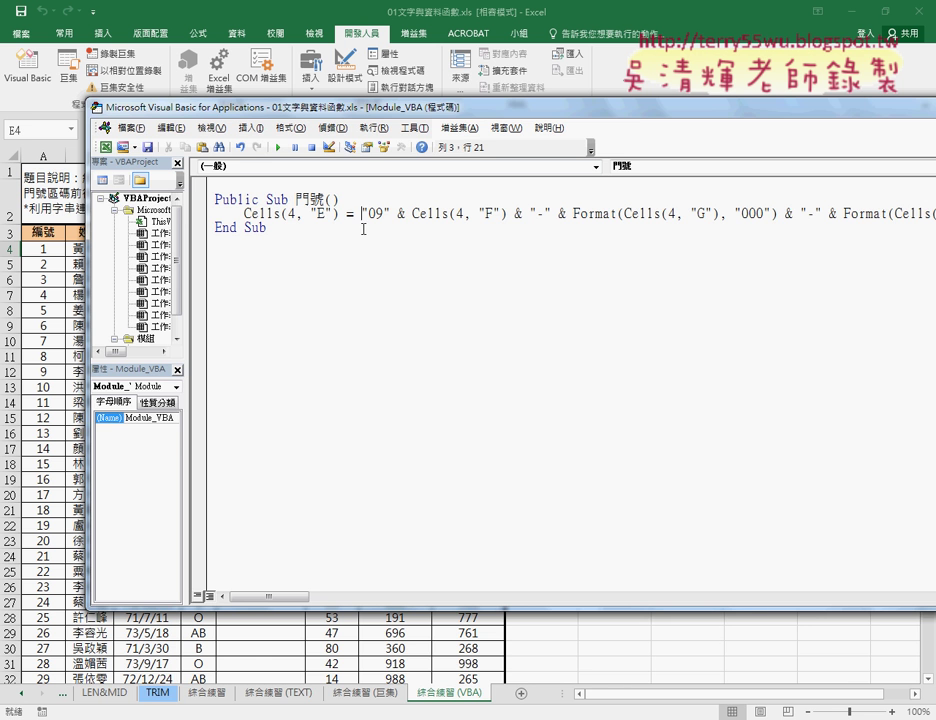
- Enlarge and widen the project tree so Module_VBA and Module_巨集 both show
mouse_move(372, 116)
mouse_down()
mouse_move(406, 397)
mouse_move(364, 243)
mouse_move(291, 188)
mouse_move(290, 198)
mouse_up()
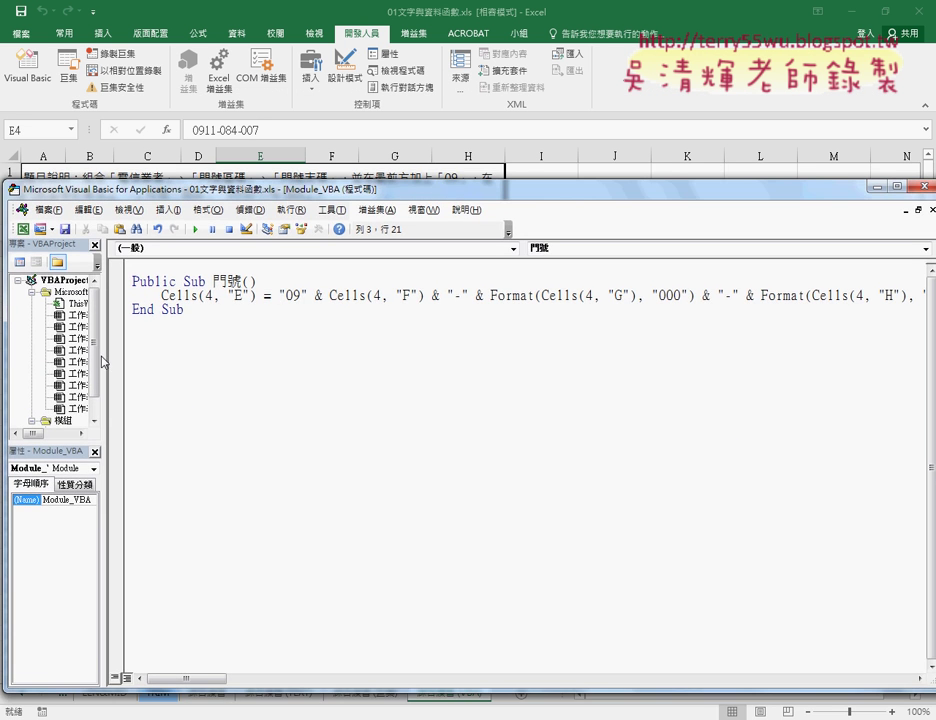
drag(72, 455, 72, 521)
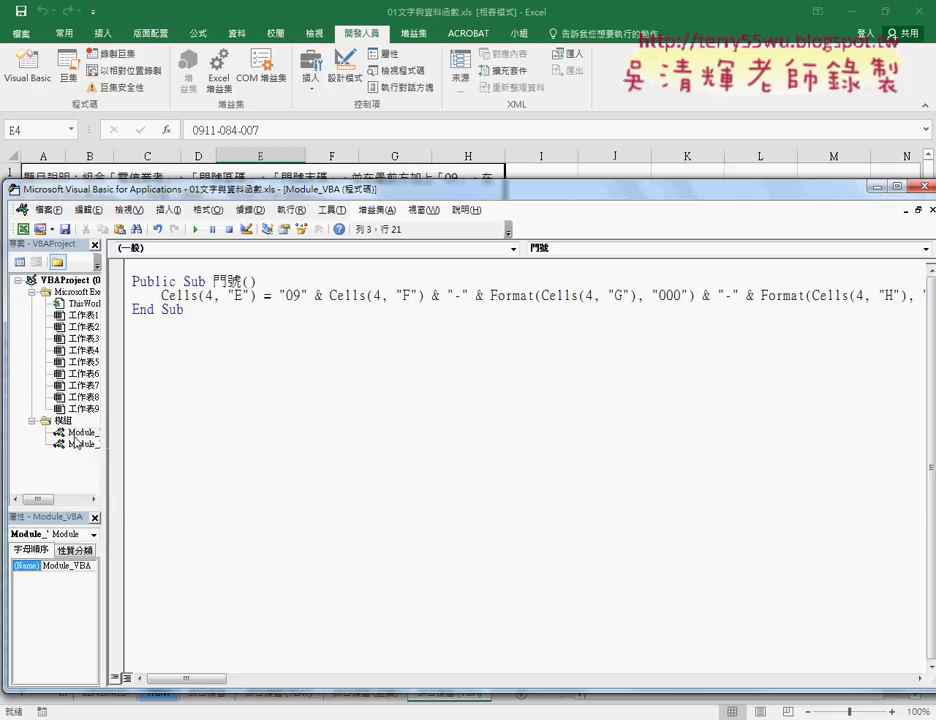
drag(125, 450, 163, 450)
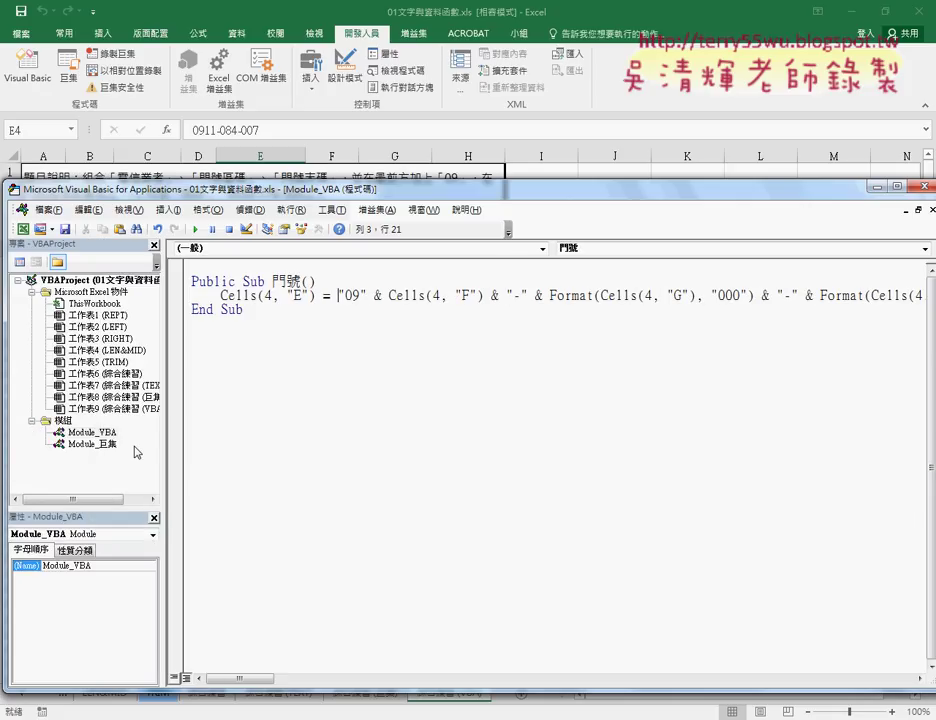
right_click(60, 421)
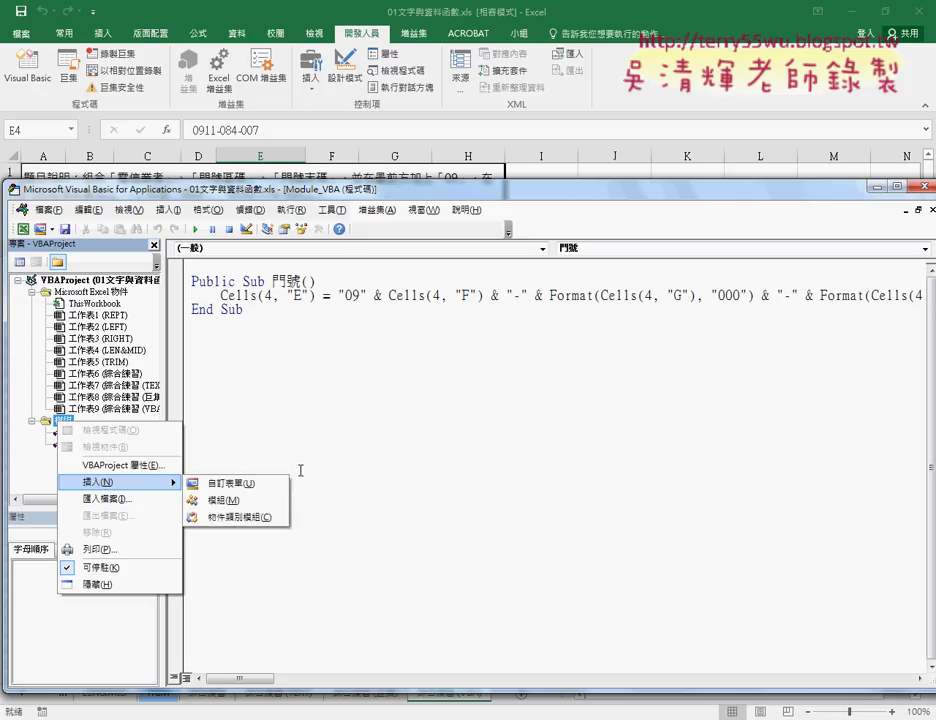
click(272, 374)
click(168, 210)
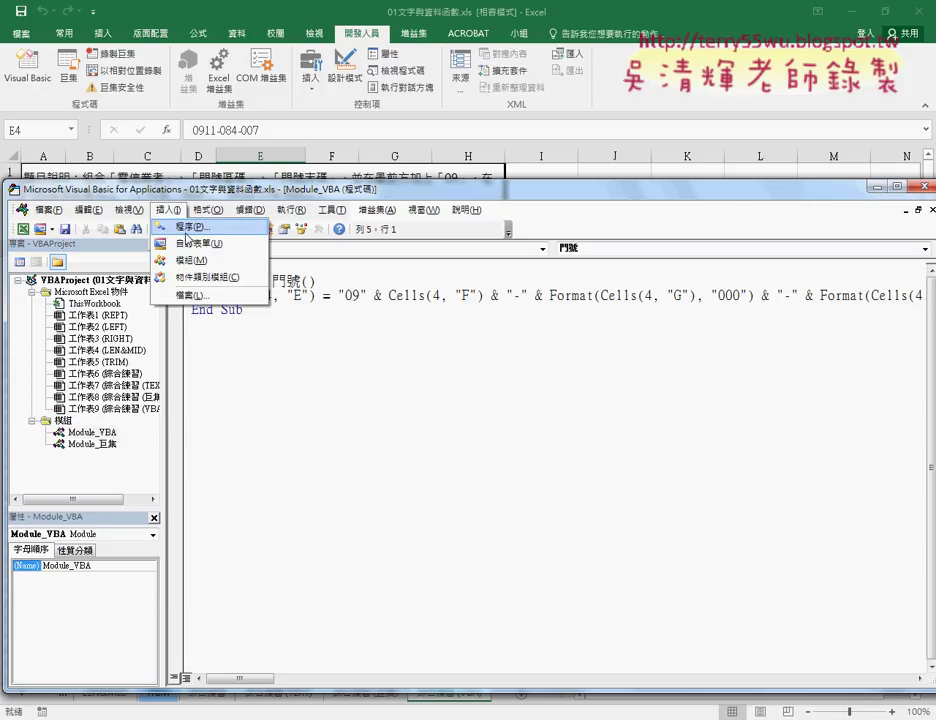
click(190, 227)
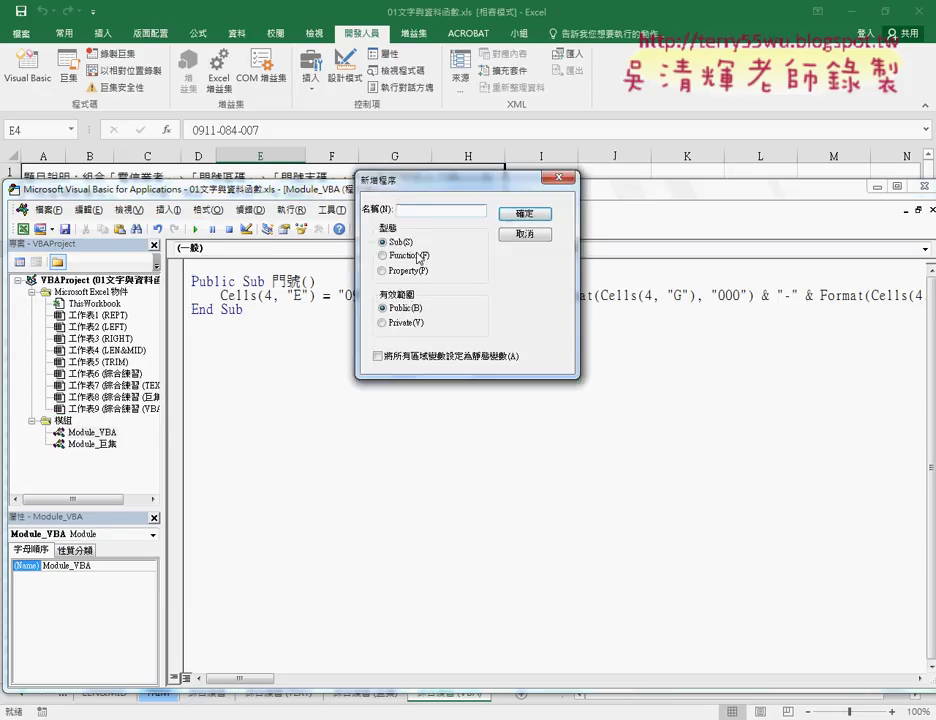
click(522, 234)
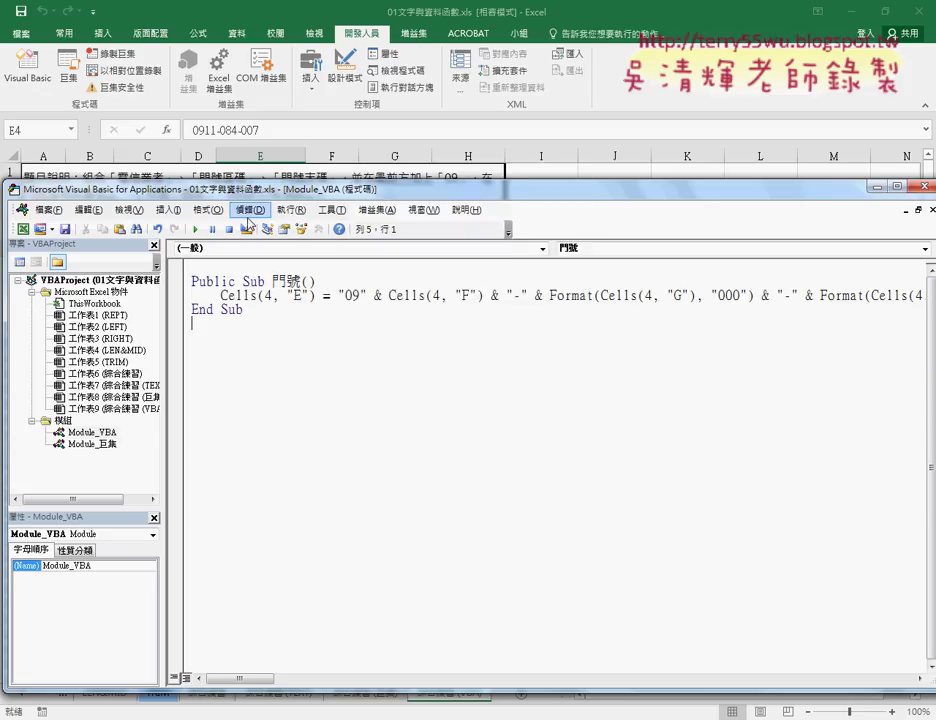
drag(249, 187, 255, 273)
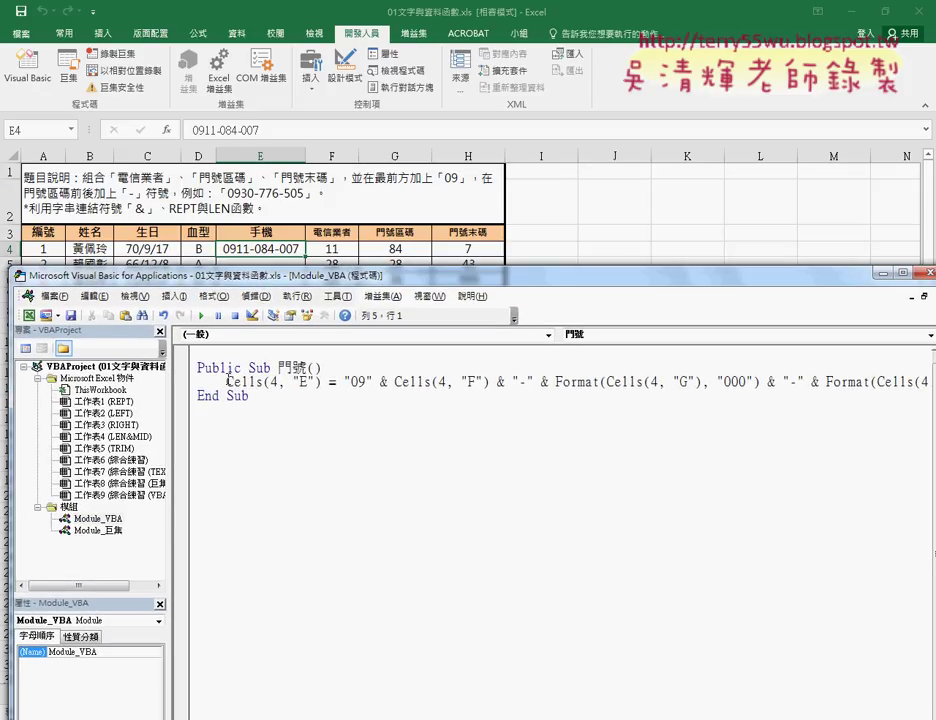
drag(227, 381, 311, 382)
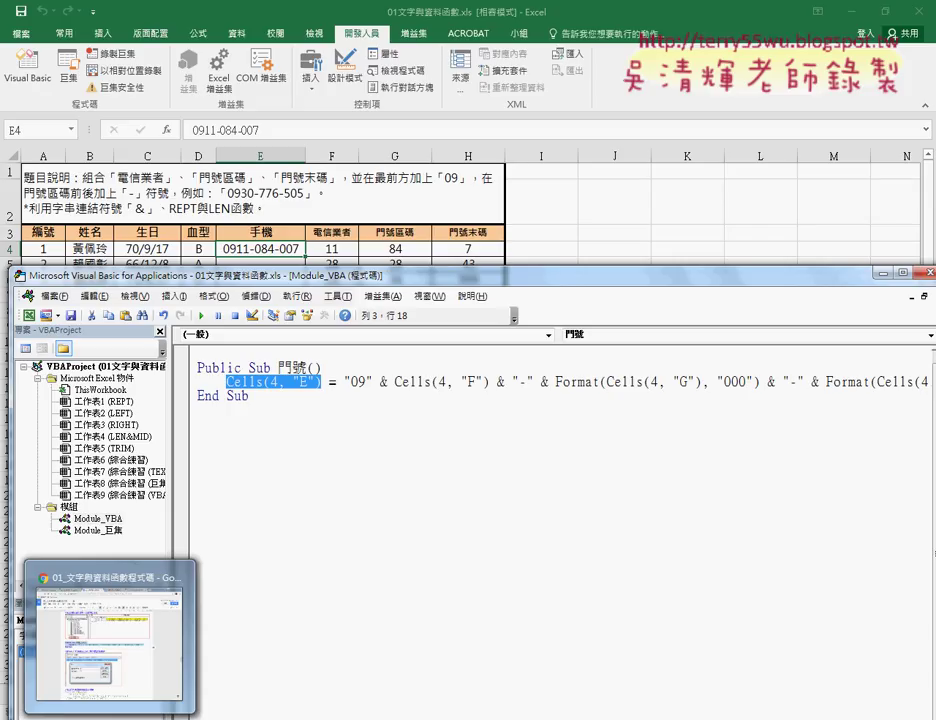
click(120, 665)
scroll(296, 407, down, 2)
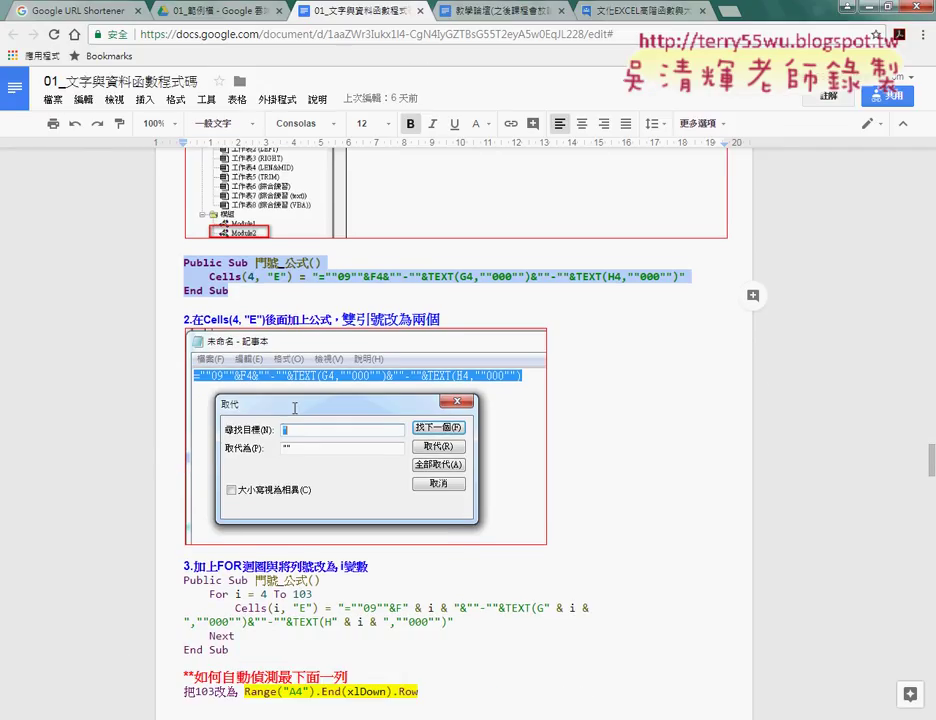
click(396, 216)
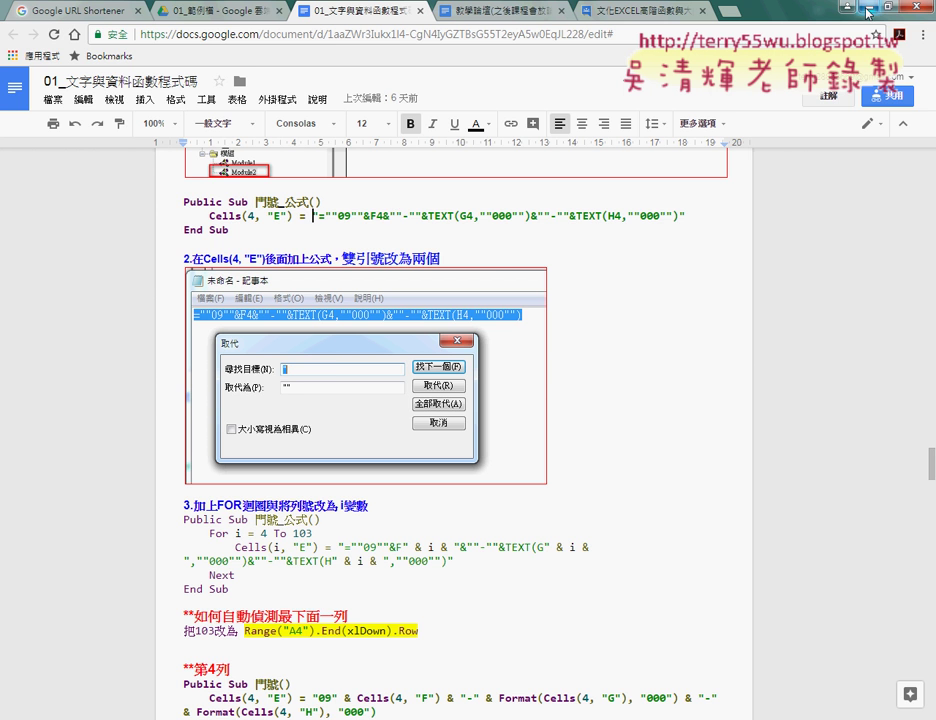
key(alt+Tab)
drag(327, 279, 329, 338)
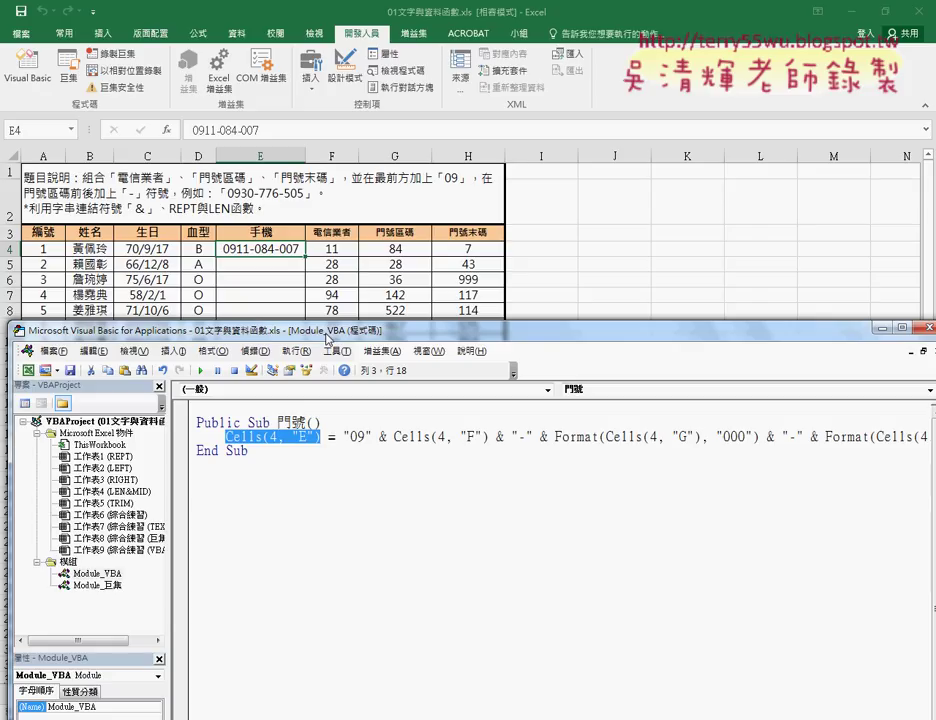
click(263, 438)
key(Left)
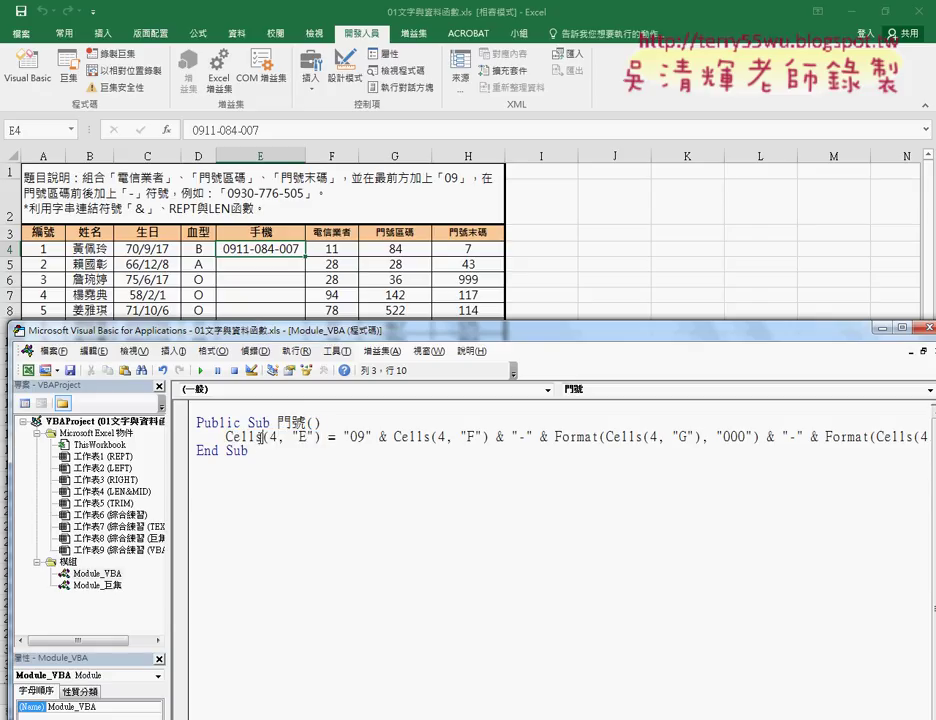